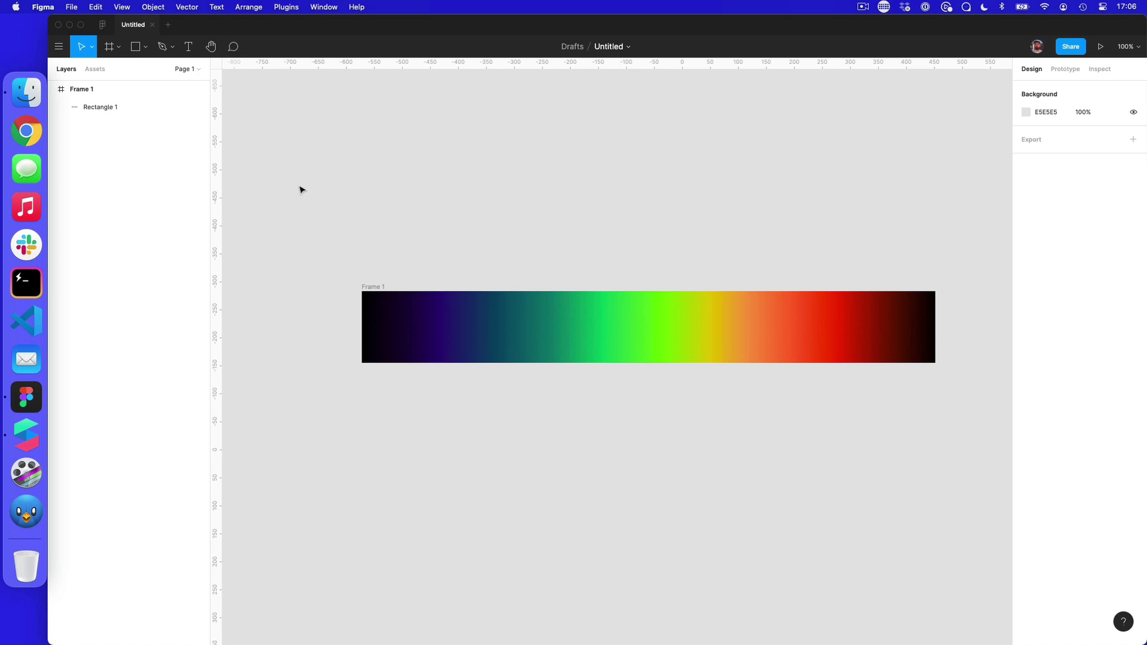
# - Inspect the gradient stops of Rectangle 1's linear fill, then close the fill settings
pyautogui.click(119, 110)
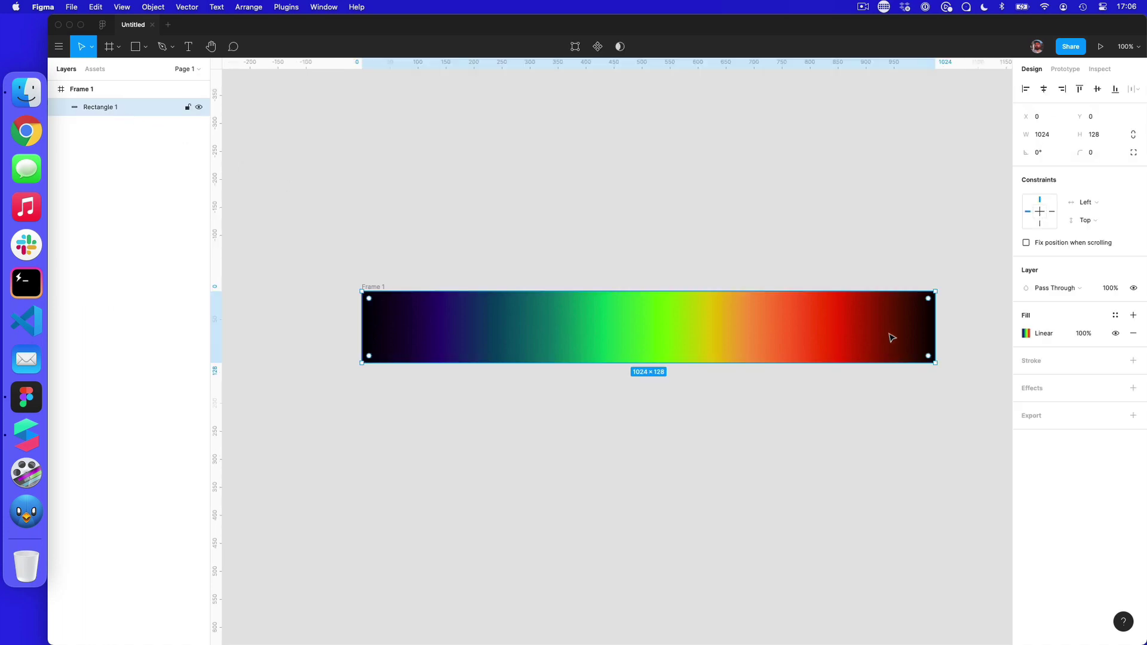
pyautogui.click(1026, 334)
pyautogui.click(904, 315)
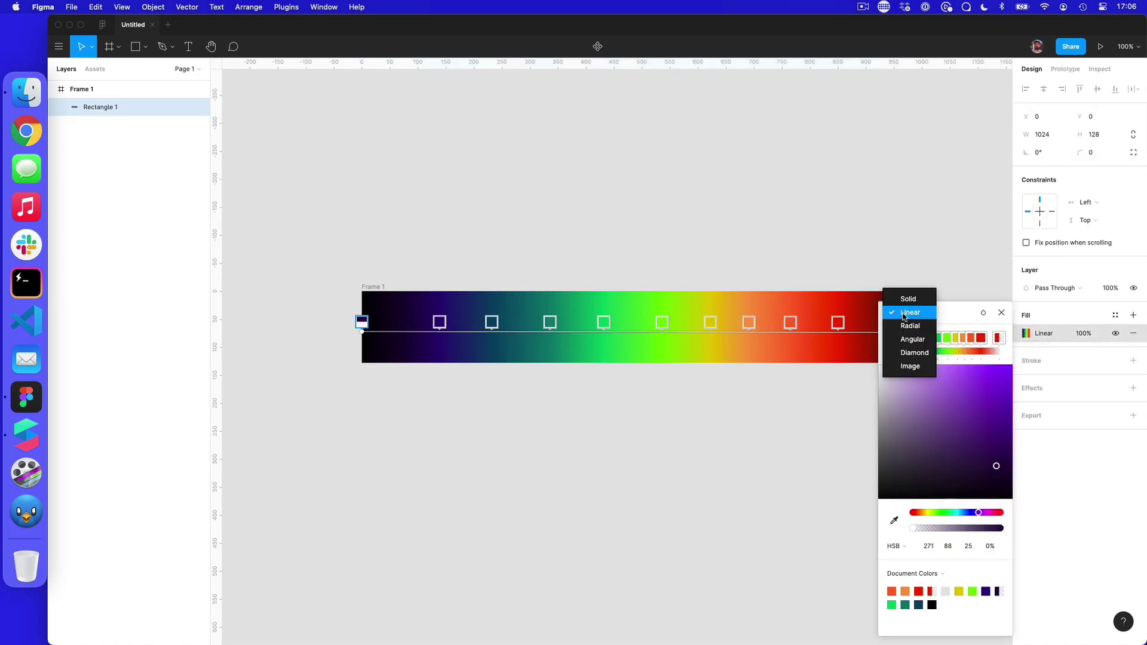
pyautogui.click(963, 306)
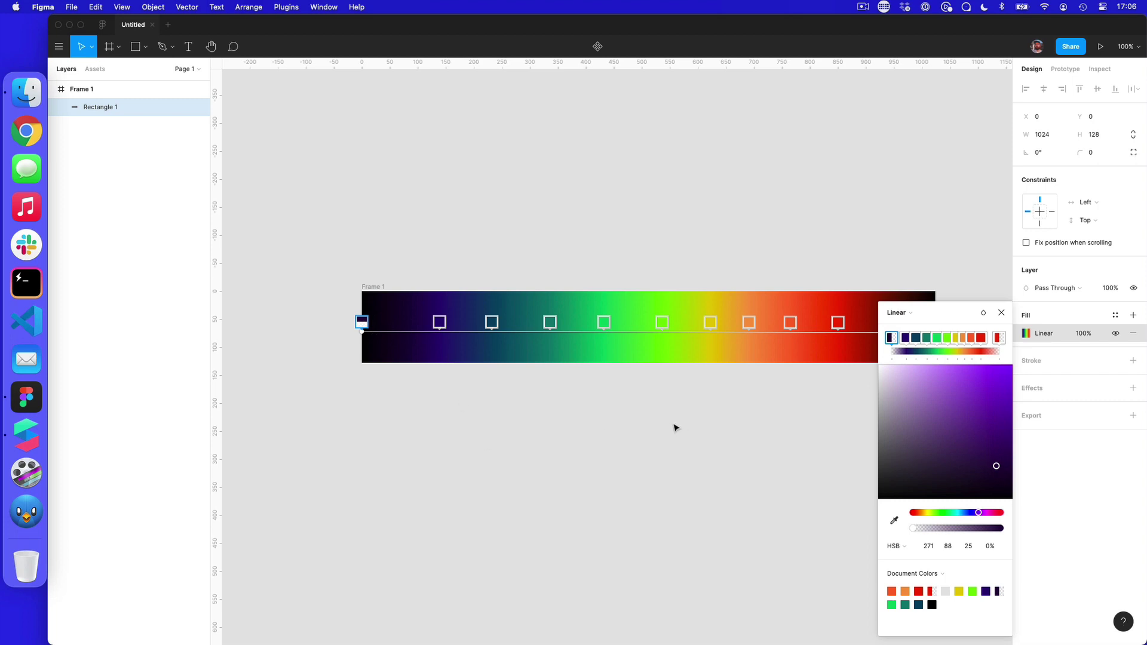
pyautogui.press('Escape')
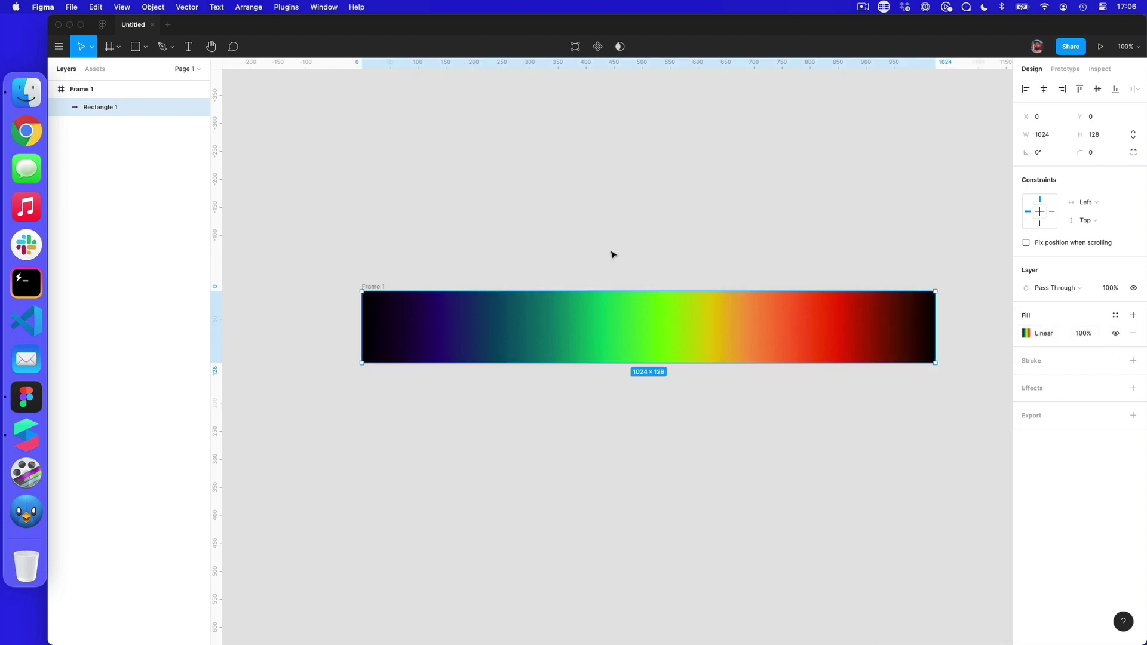
# - Inspect the solid fill of Frame 1 behind the gradient rectangle, then deselect the frame
pyautogui.click(80, 94)
pyautogui.click(1026, 333)
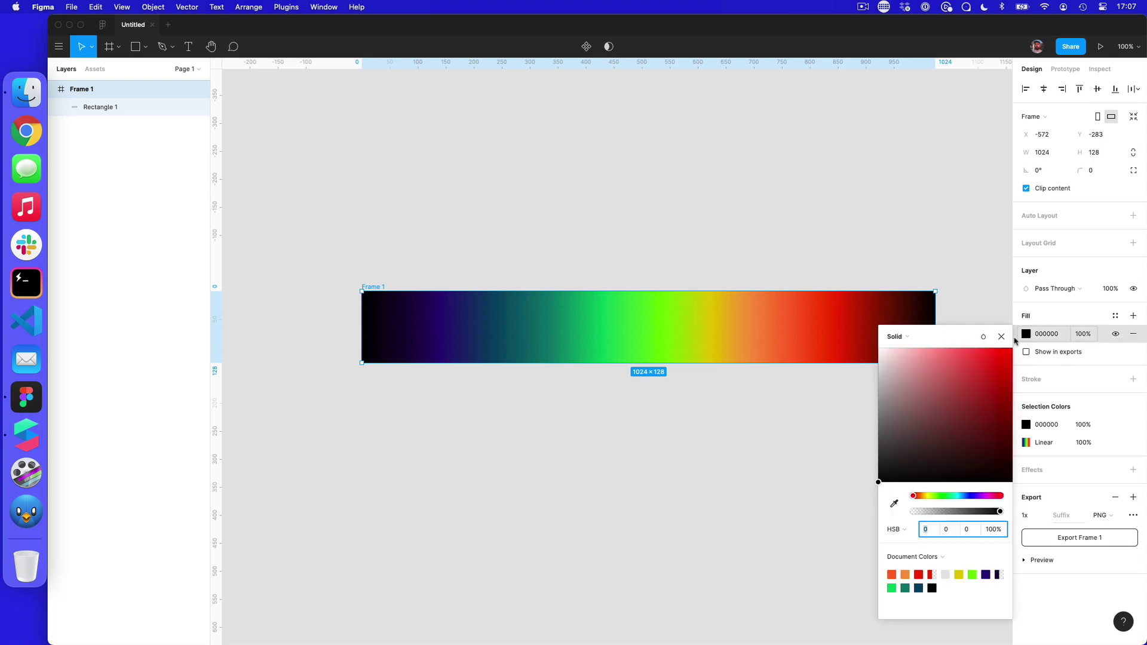
pyautogui.click(951, 379)
pyautogui.moveTo(995, 361); pyautogui.dragTo(801, 494)
pyautogui.click(801, 494)
pyautogui.click(77, 89)
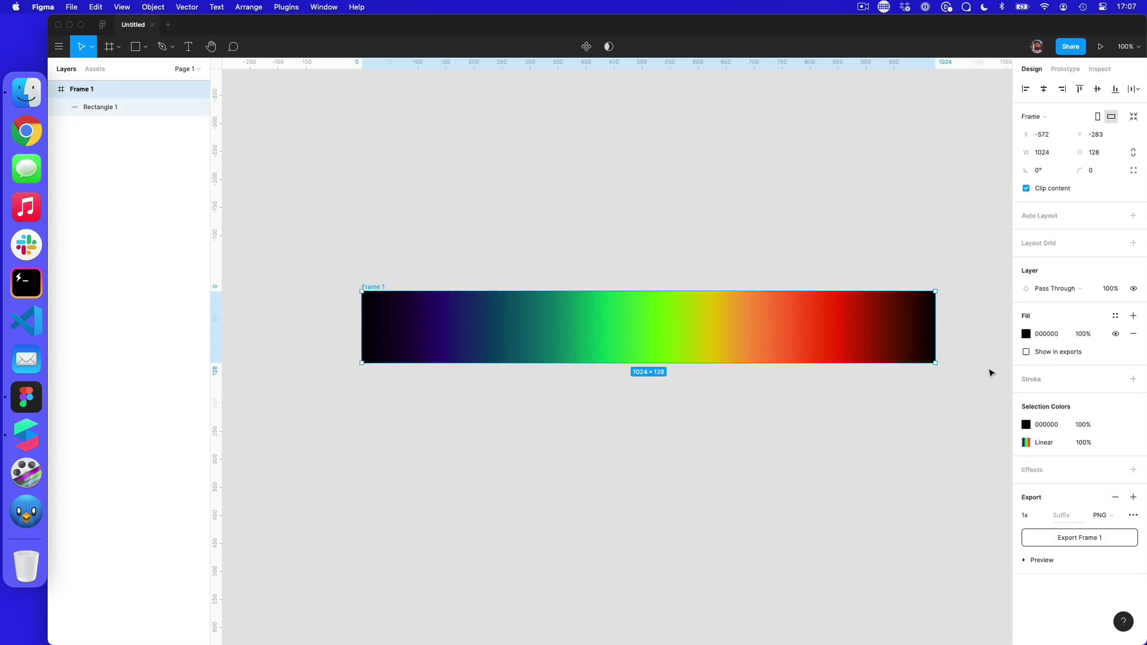
pyautogui.click(825, 449)
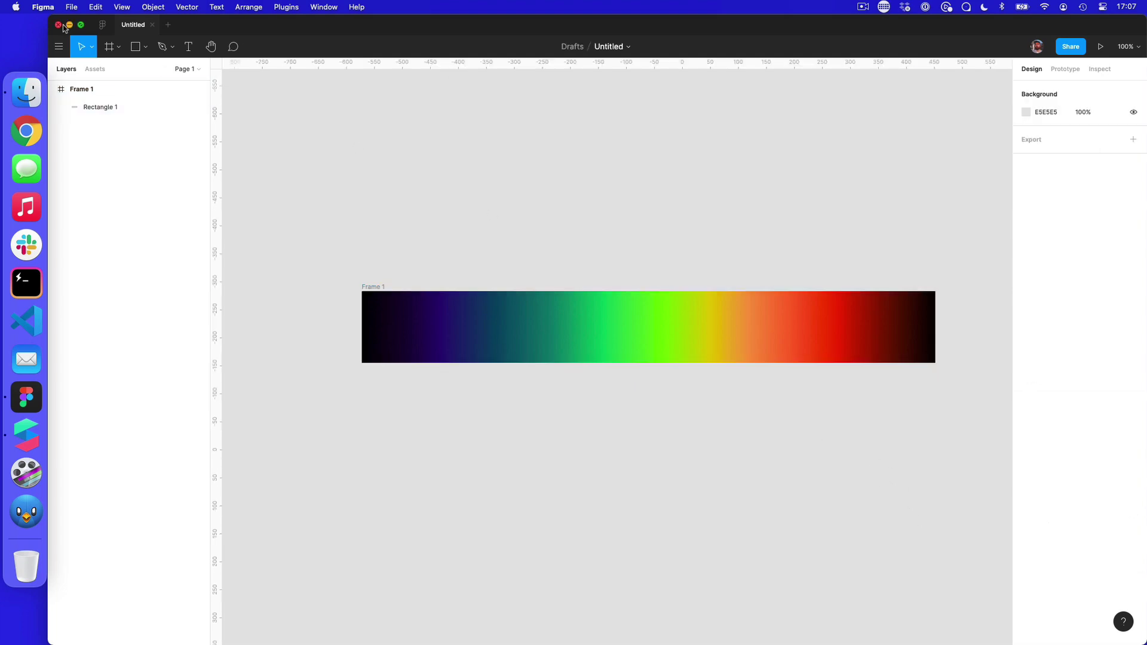
# - Switch to Spark AR Studio, create a blank project and enlarge its window to fill most of the screen
pyautogui.press('super+Tab')
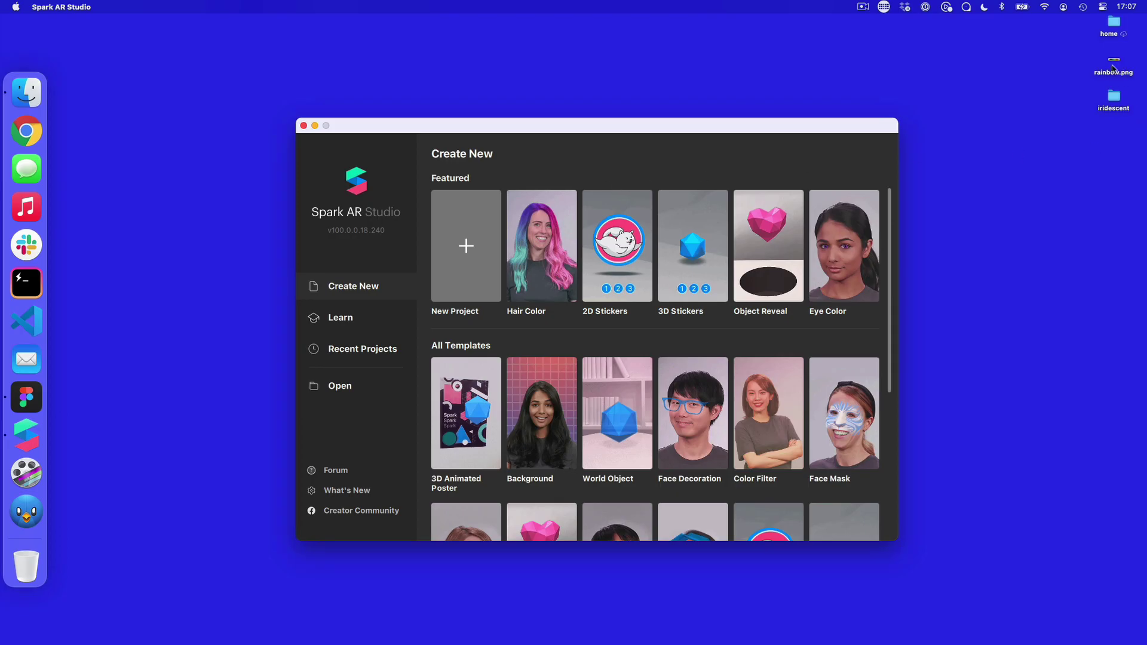
pyautogui.click(479, 235)
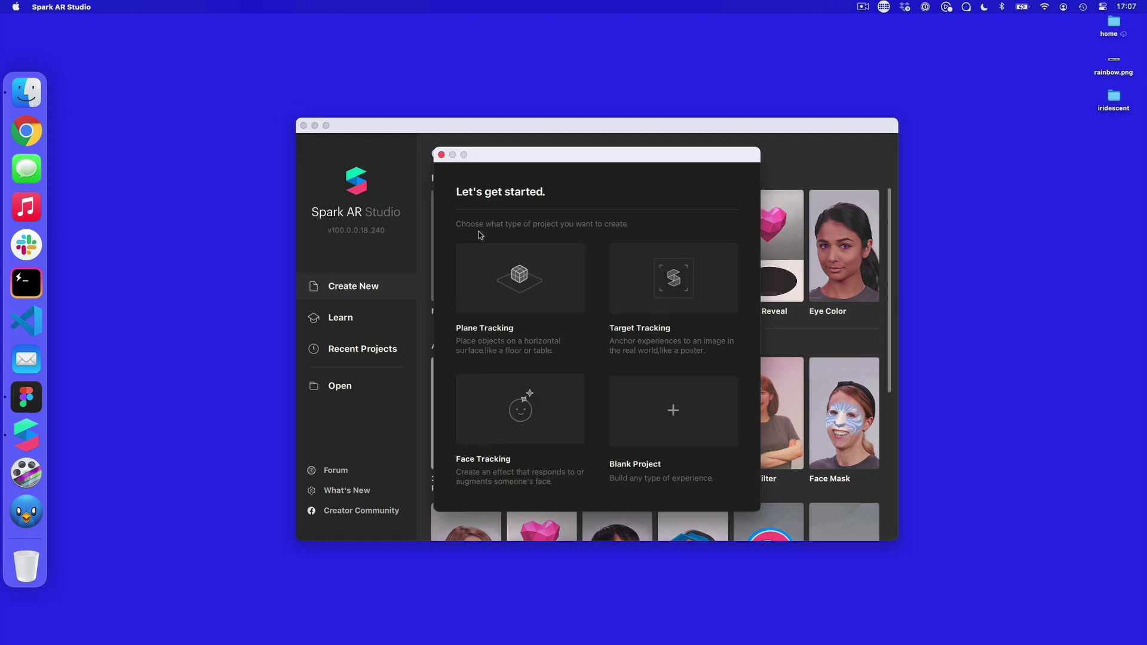
pyautogui.click(653, 405)
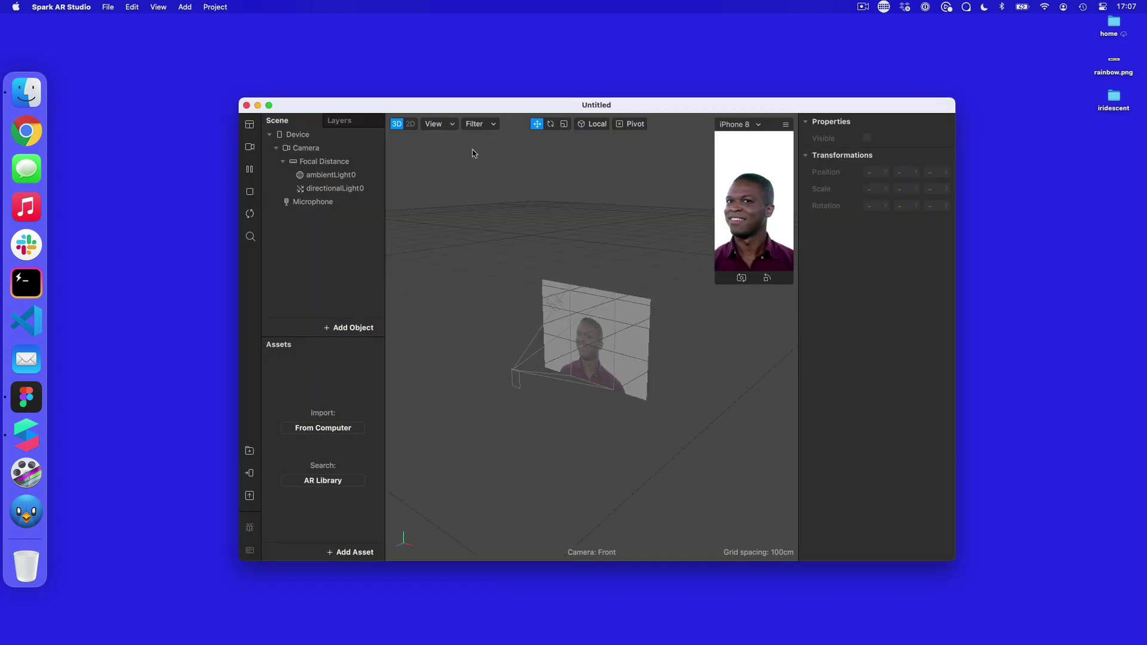
pyautogui.moveTo(460, 111); pyautogui.dragTo(270, 28)
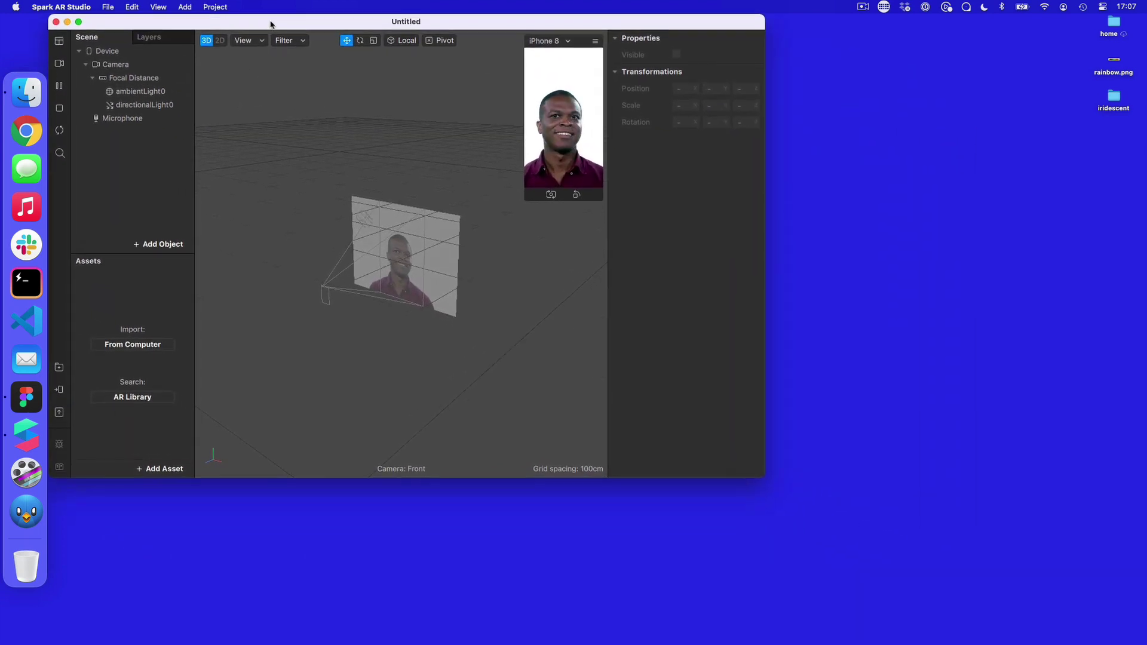
pyautogui.moveTo(764, 478); pyautogui.dragTo(1082, 640)
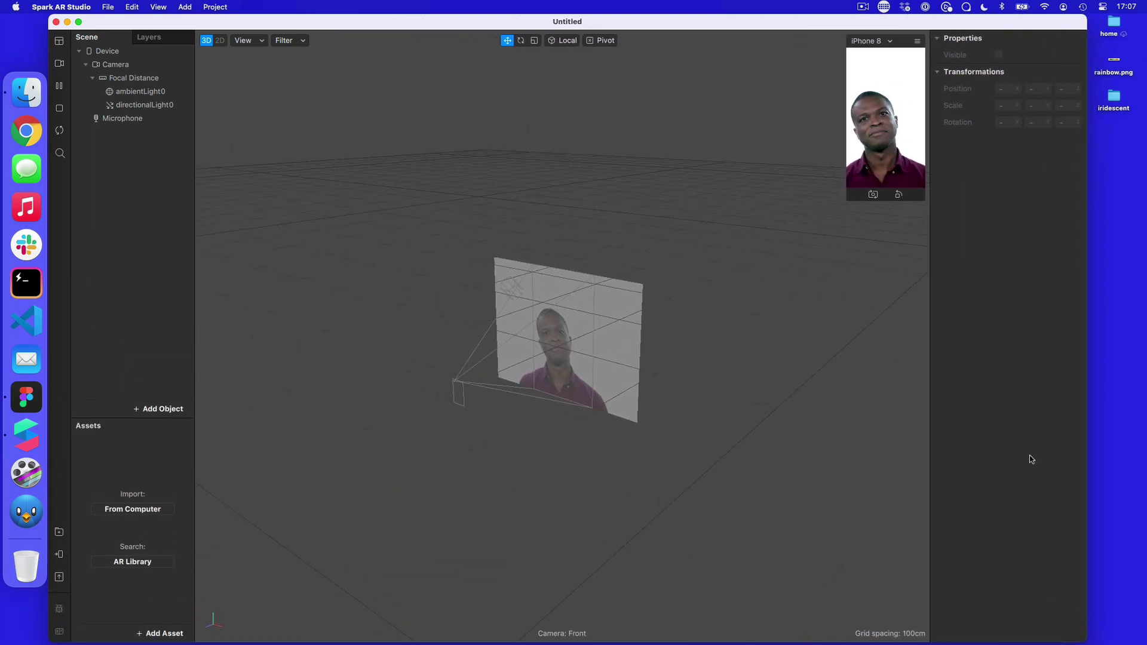
# - Preview rainbow.png from the desktop and import it into the project's assets as a texture
pyautogui.click(1113, 61)
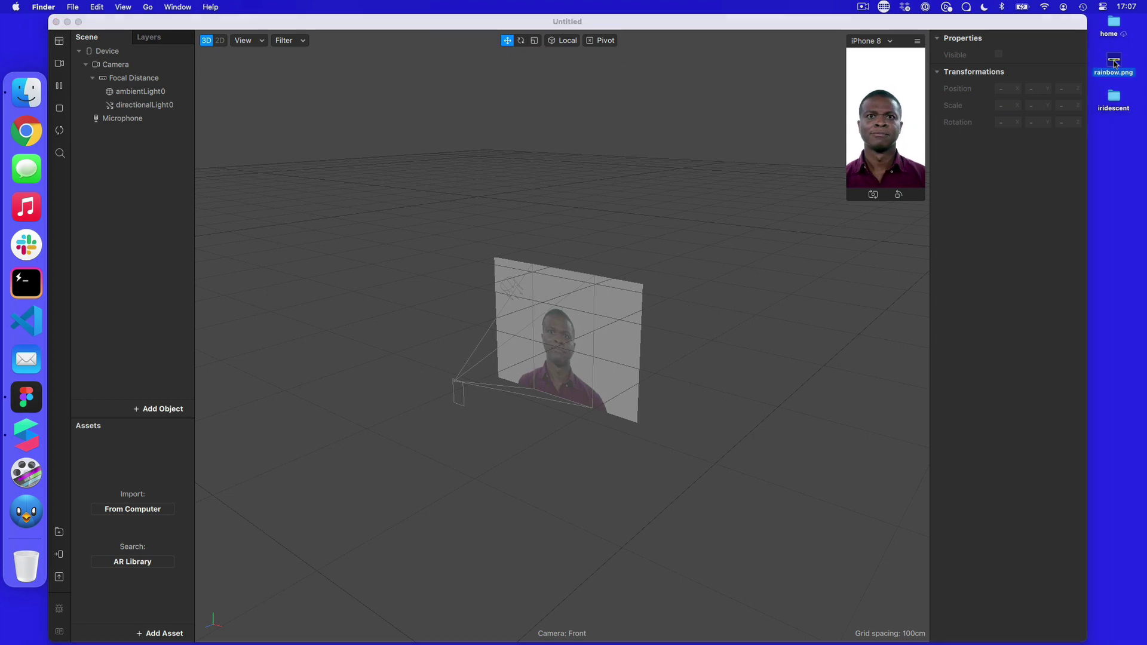
pyautogui.press('space')
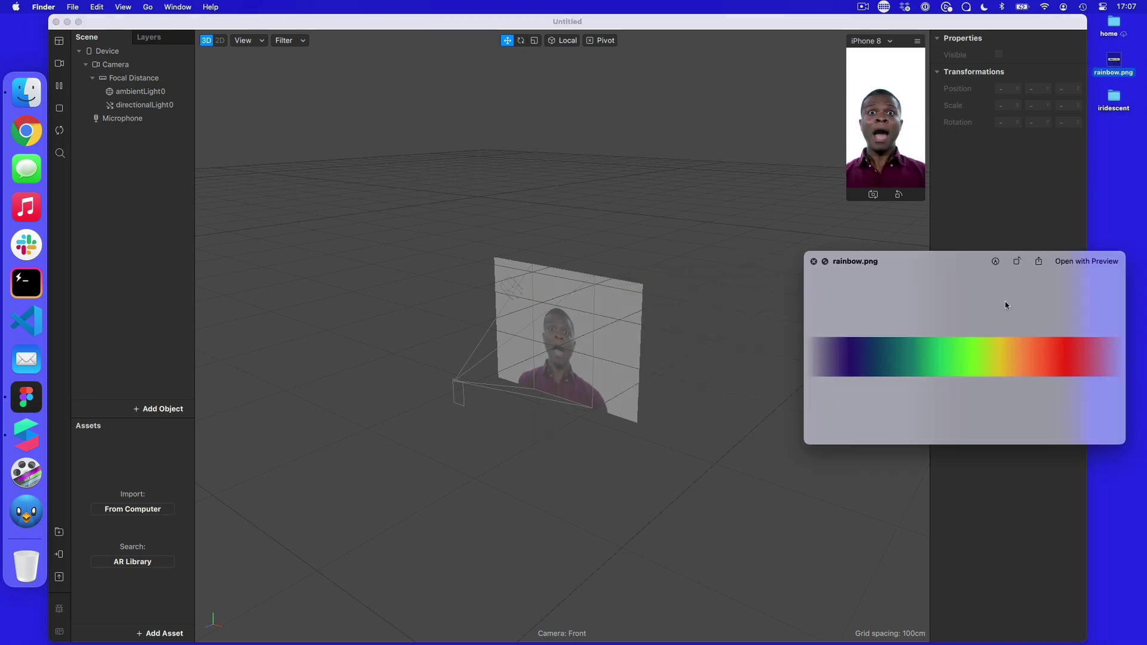
pyautogui.press('space')
pyautogui.moveTo(1114, 60); pyautogui.dragTo(116, 461)
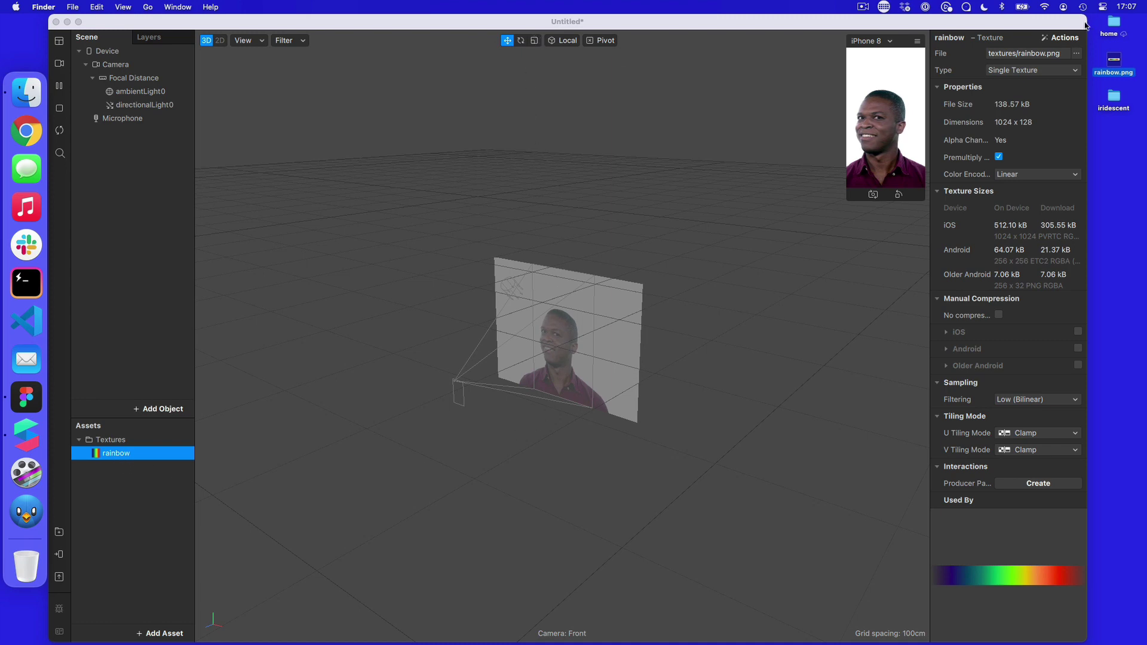
pyautogui.moveTo(1086, 24); pyautogui.dragTo(1110, 24)
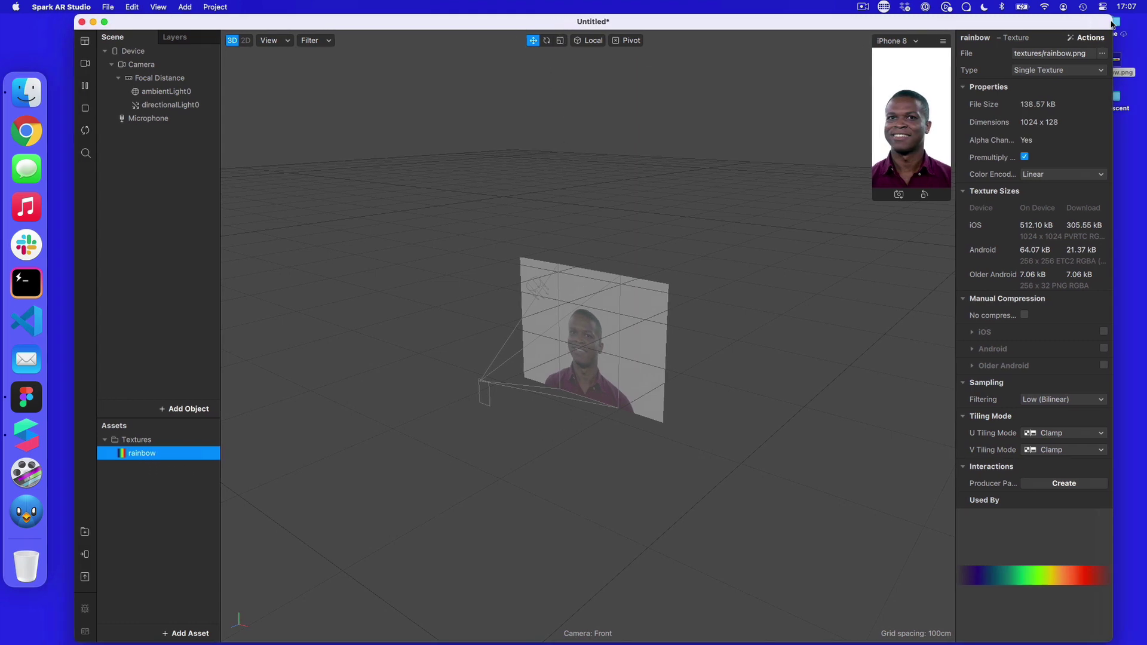
# - Set the preview's video source to the Cam Link 4K camera and enlarge the iPhone 8 simulator preview
pyautogui.click(84, 65)
pyautogui.click(138, 98)
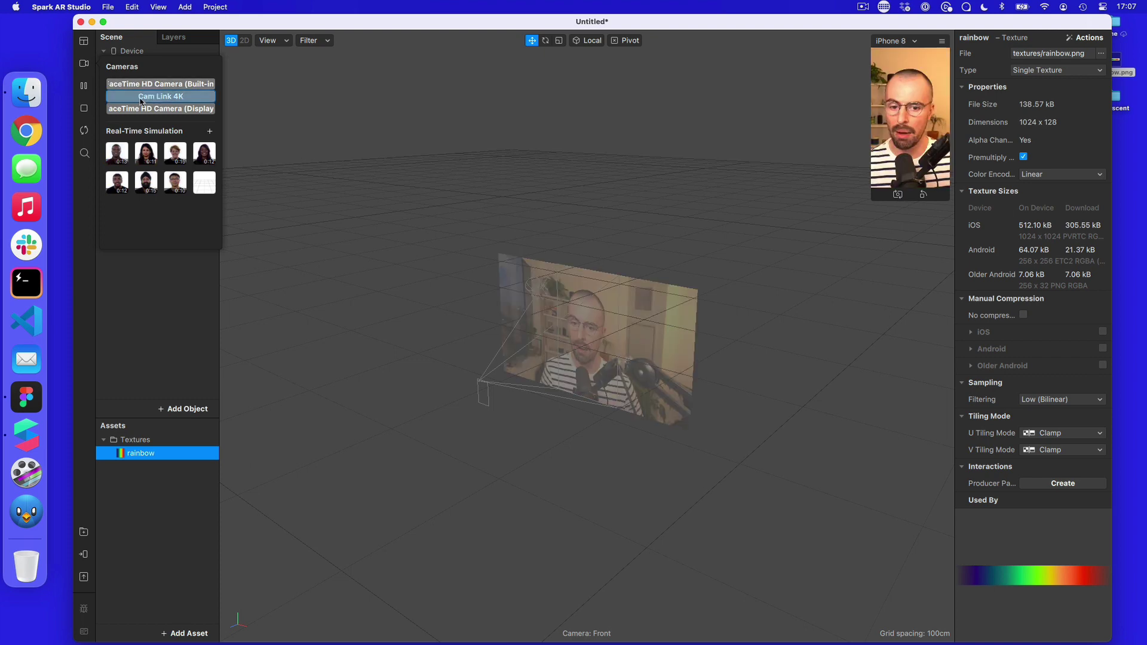
pyautogui.moveTo(871, 191); pyautogui.dragTo(731, 321)
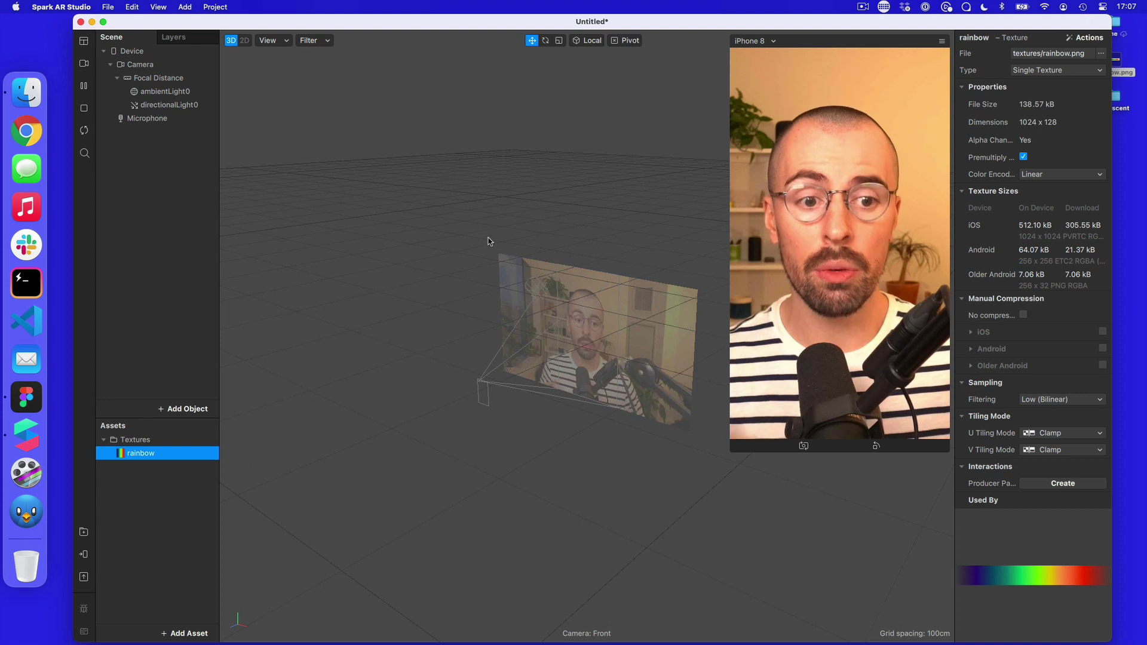
# - Add a Face Tracker to the scene
pyautogui.rightClick(168, 166)
pyautogui.moveTo(180, 169)
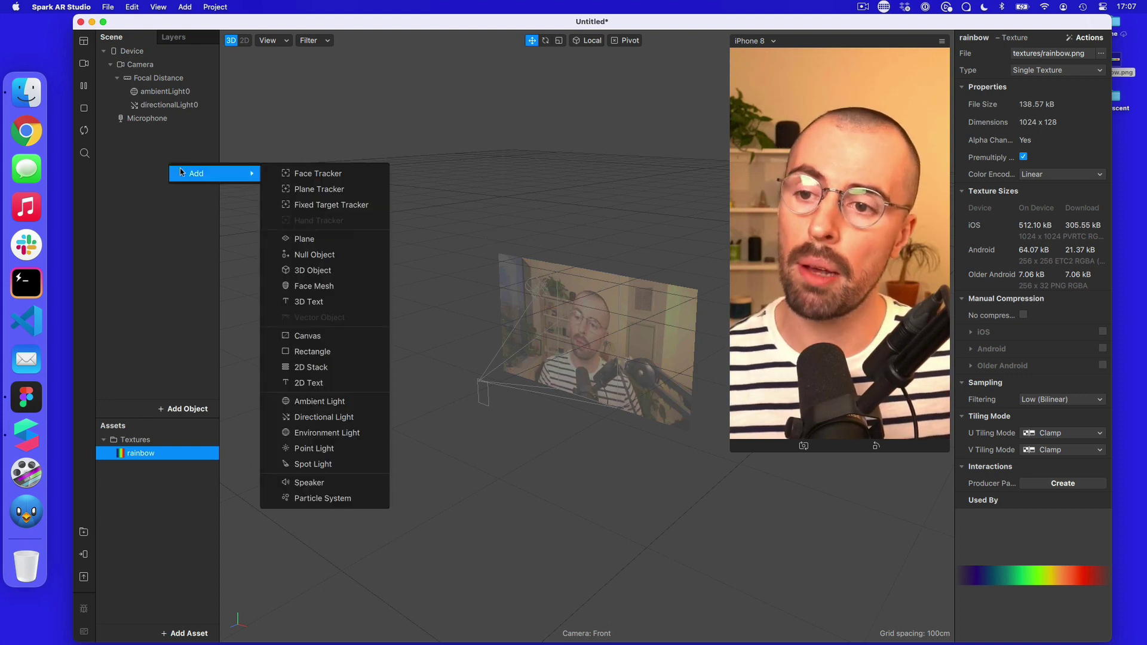
pyautogui.click(285, 175)
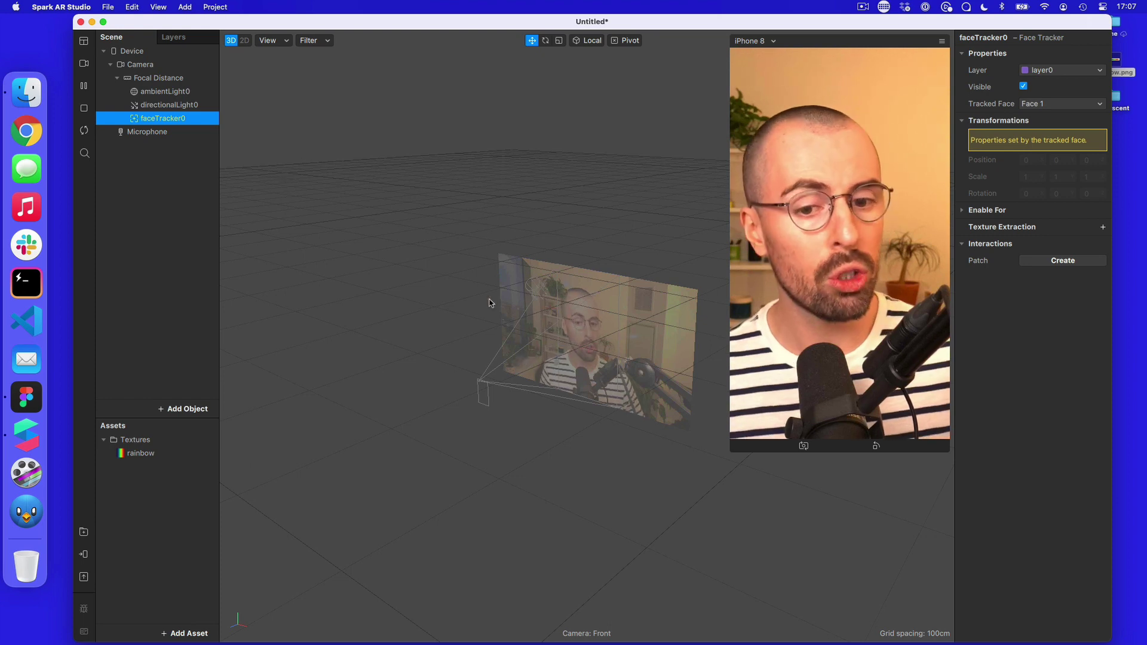
# - Add a Face Mesh inside the face tracker and assign a new material to it
pyautogui.scroll(3, 489, 303)
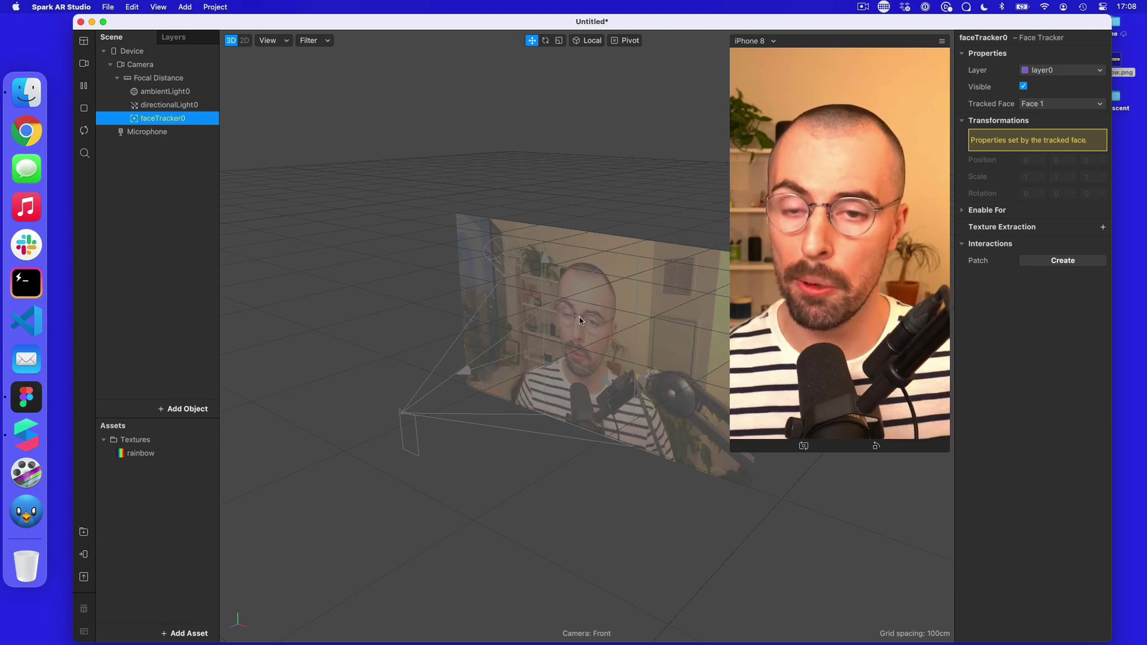
pyautogui.rightClick(176, 121)
pyautogui.moveTo(251, 129)
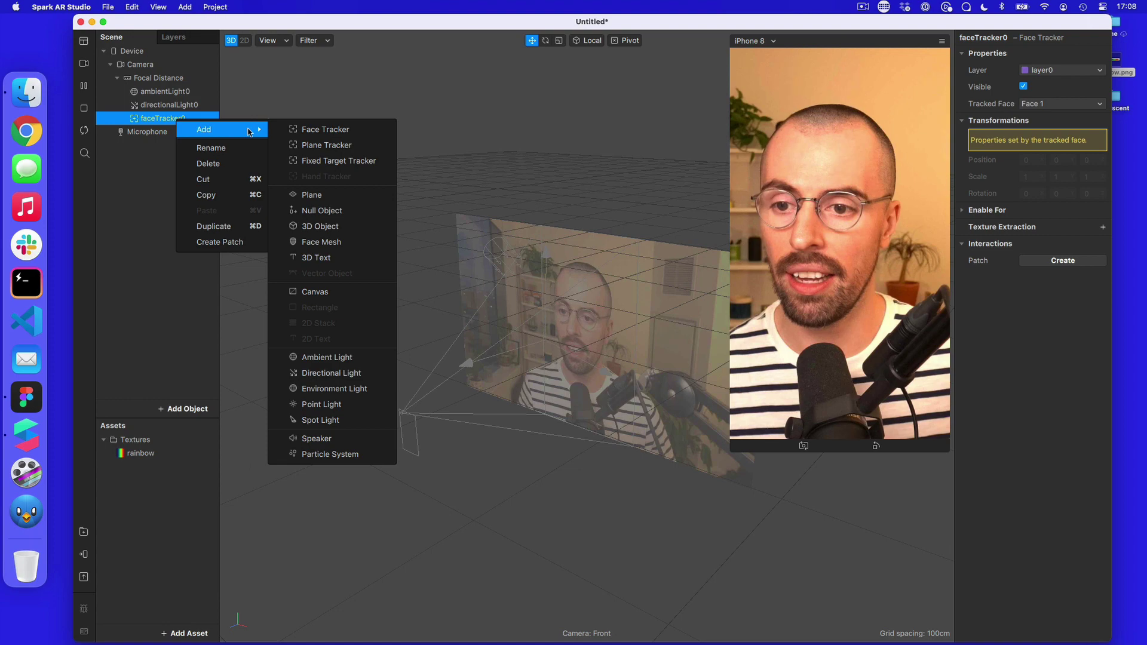
pyautogui.click(346, 241)
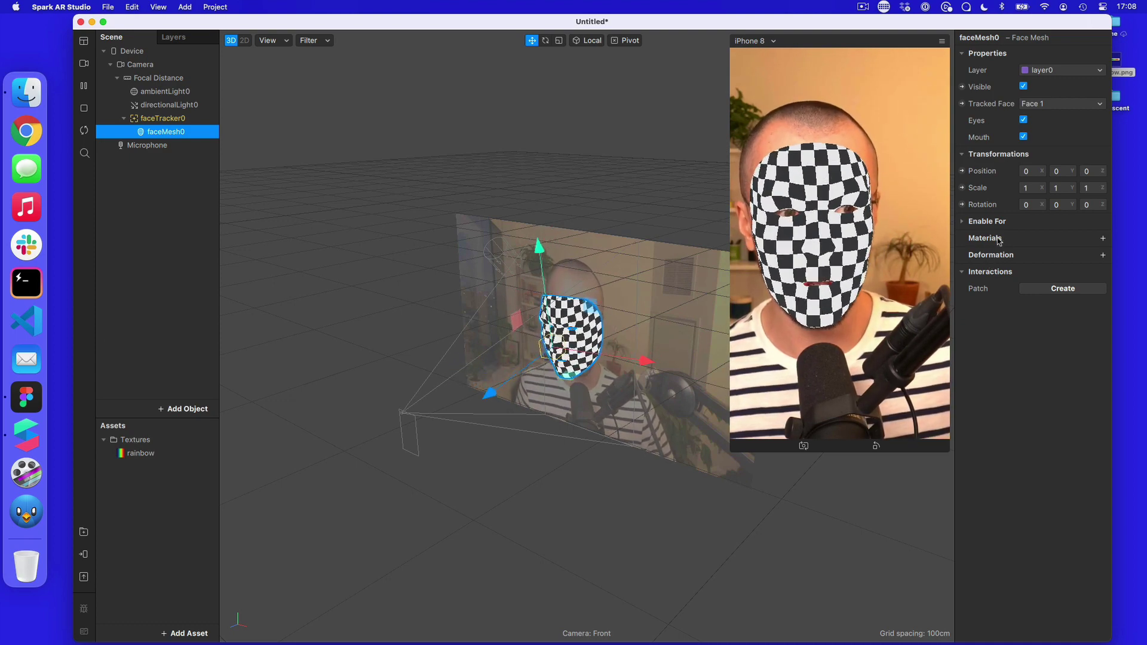
pyautogui.click(1102, 240)
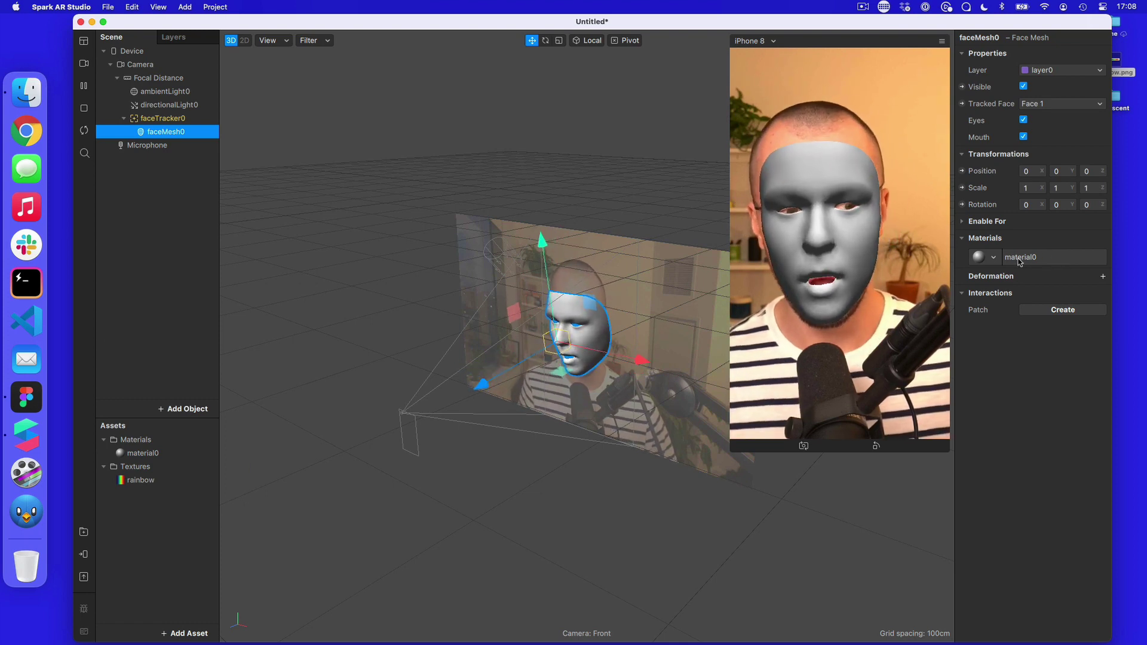
# - Set the face mesh material's shader type to Flat and its diffuse texture to rainbow
pyautogui.click(142, 454)
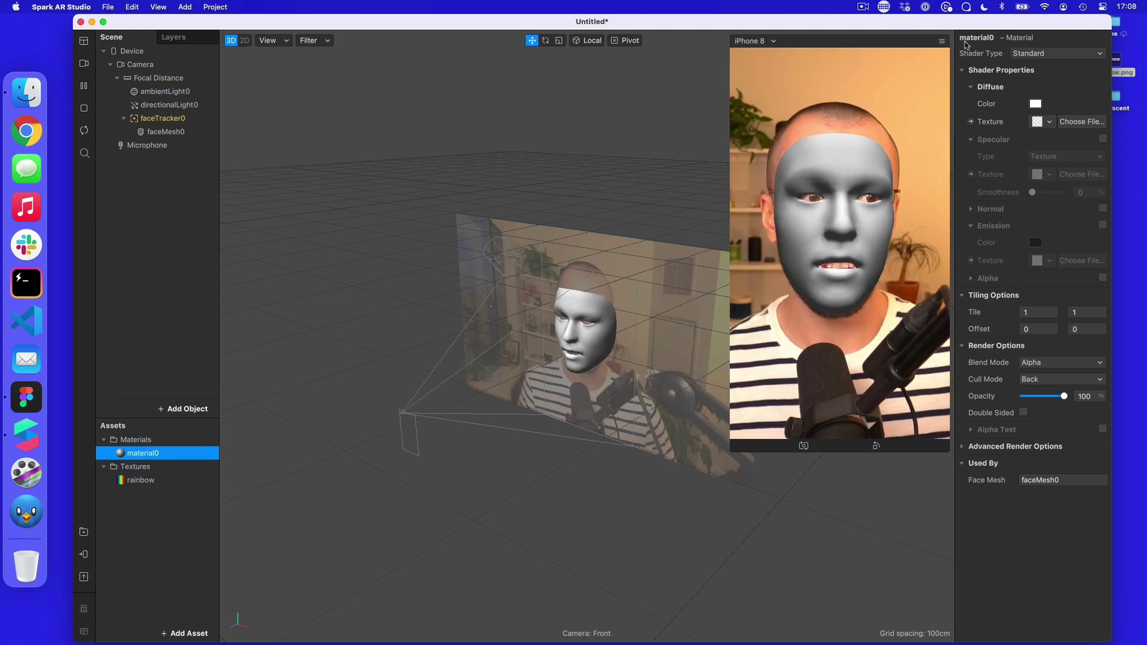
pyautogui.click(1030, 54)
pyautogui.click(1038, 56)
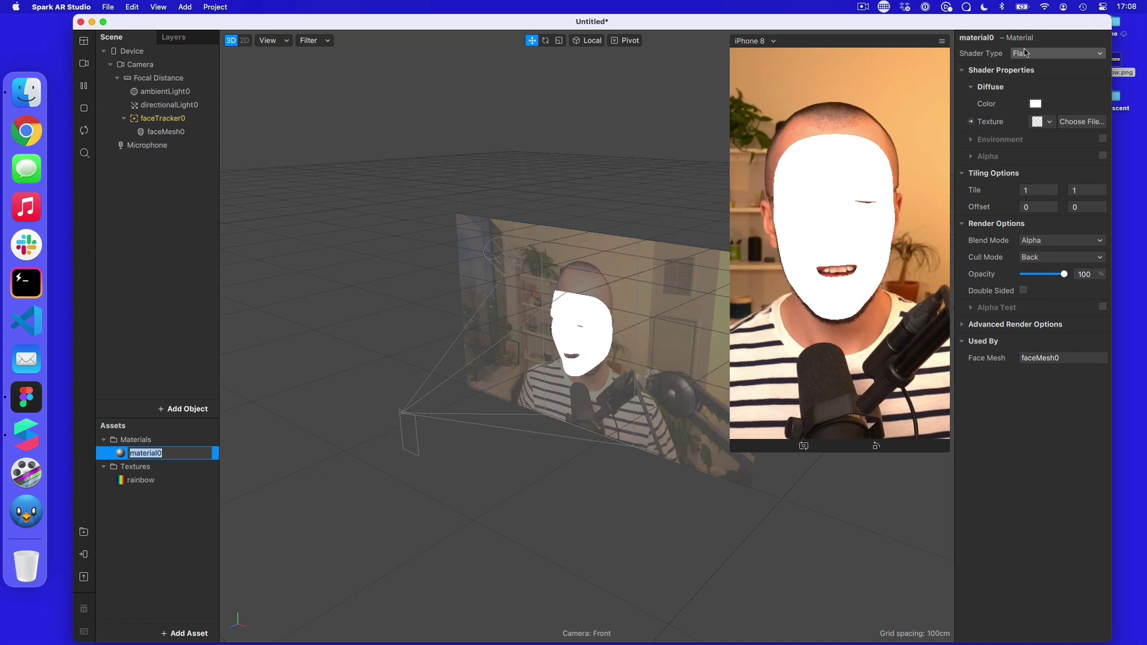
pyautogui.click(1049, 125)
pyautogui.click(1031, 138)
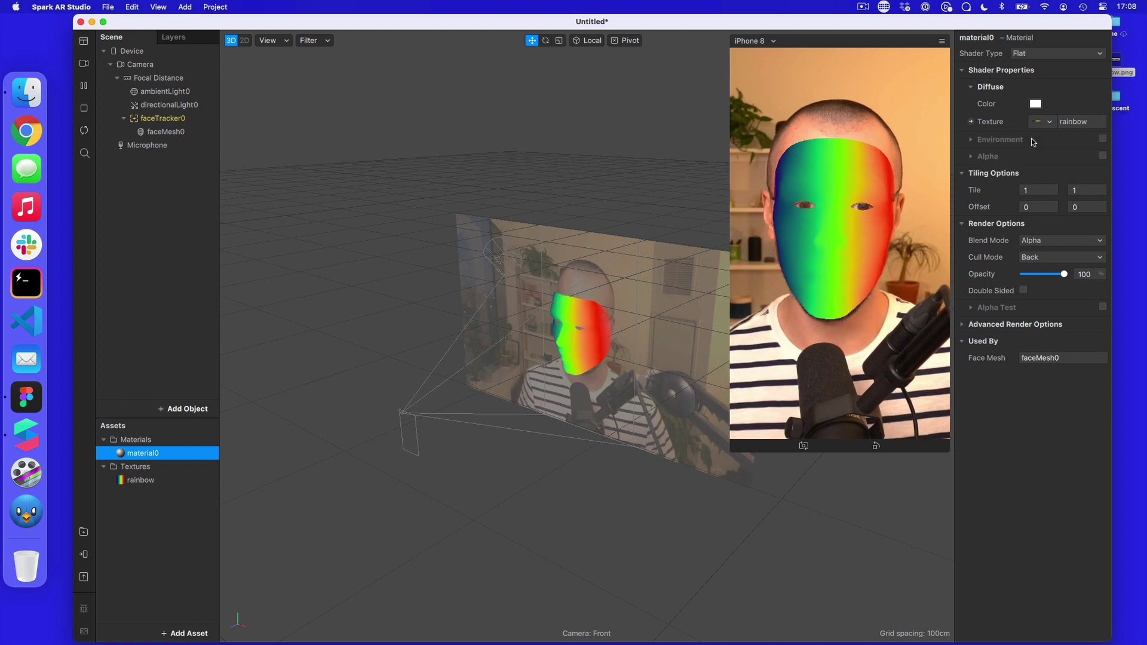
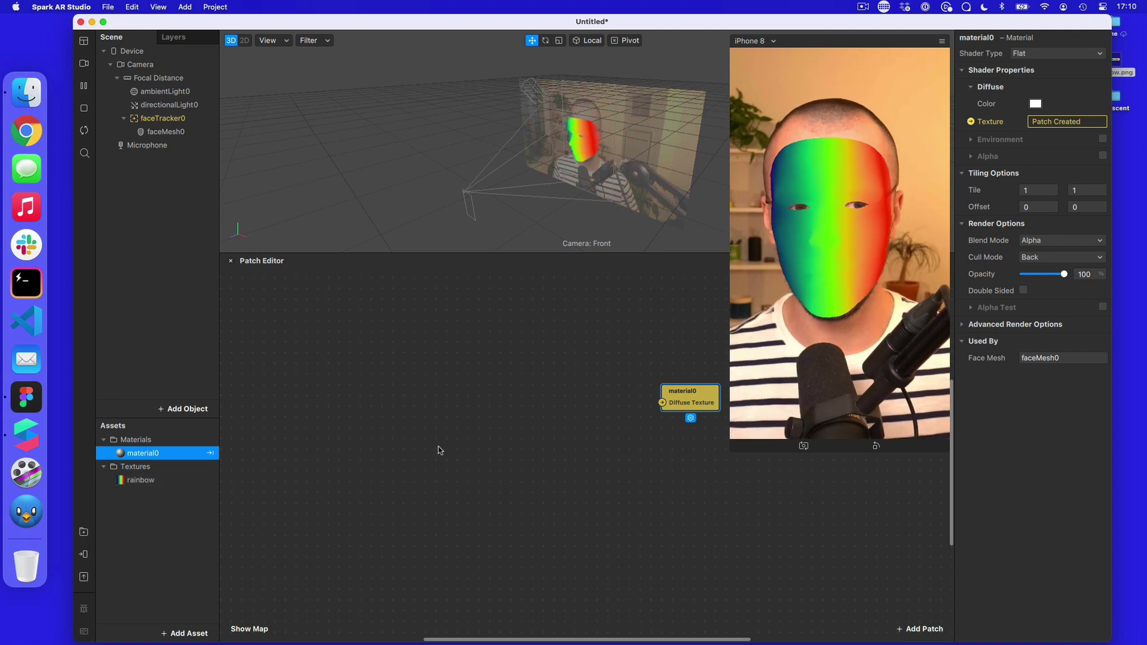
# - Add a Texture Sampler patch and wire it between the rainbow texture and the material's Diffuse Texture input
pyautogui.doubleClick(483, 382)
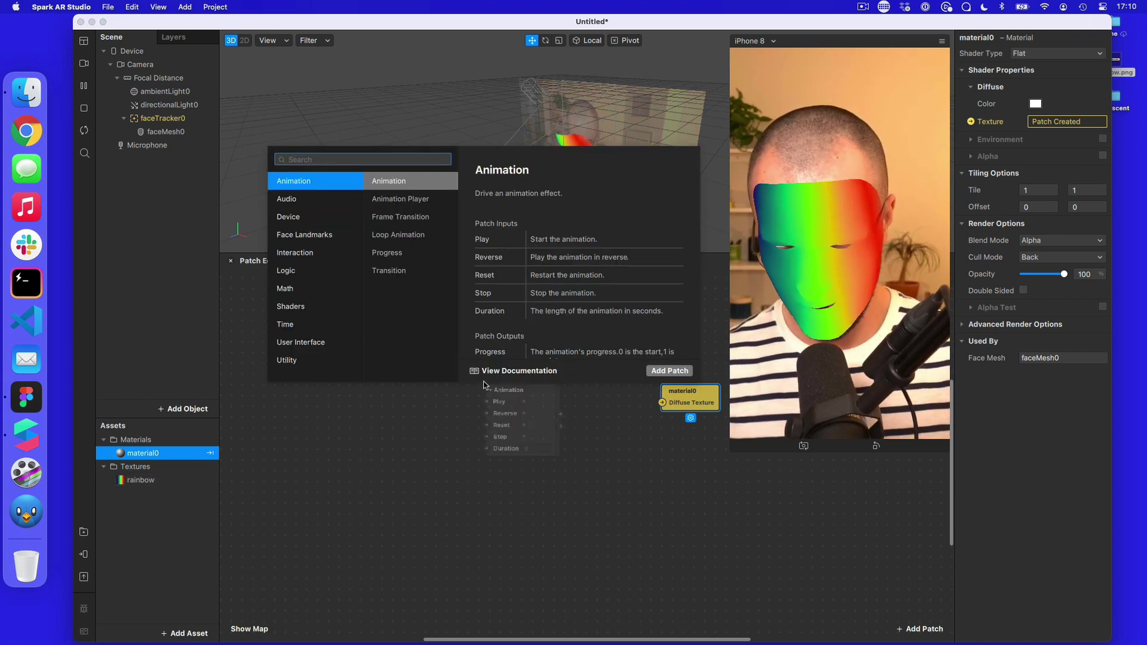
pyautogui.write('texture')
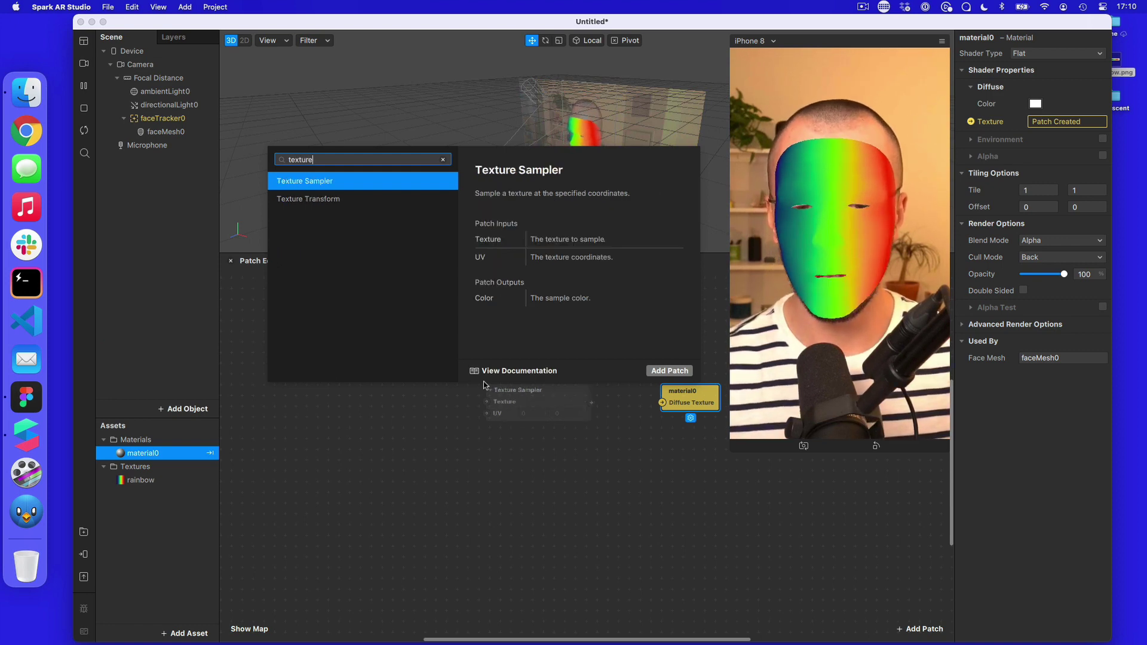
pyautogui.press('Return')
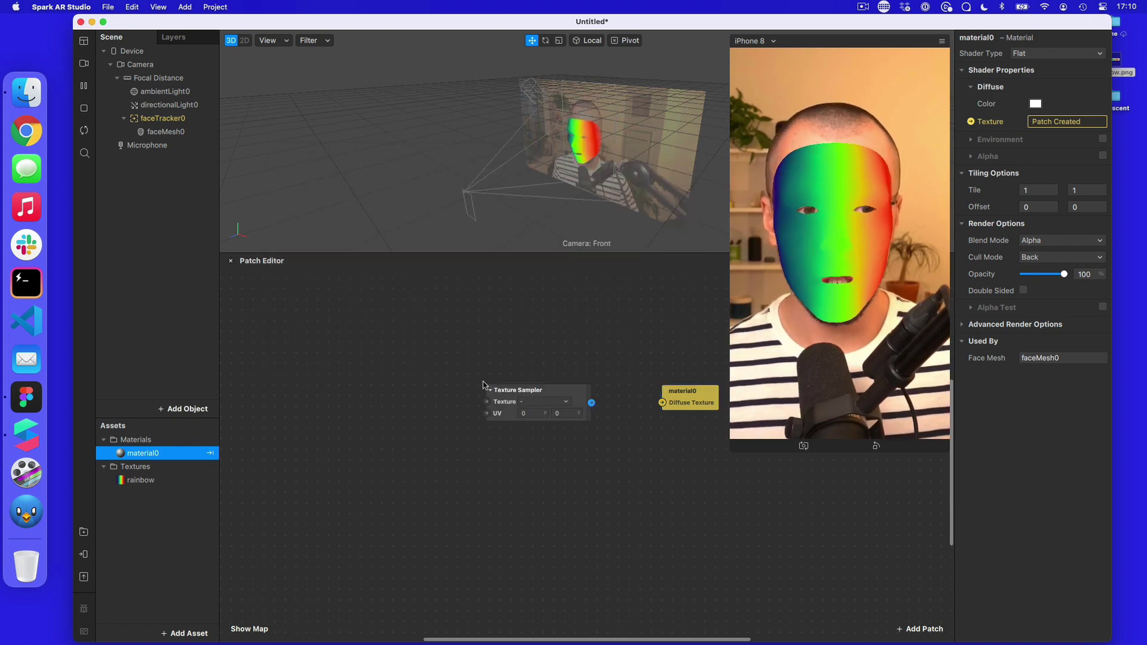
pyautogui.moveTo(141, 479); pyautogui.dragTo(485, 405)
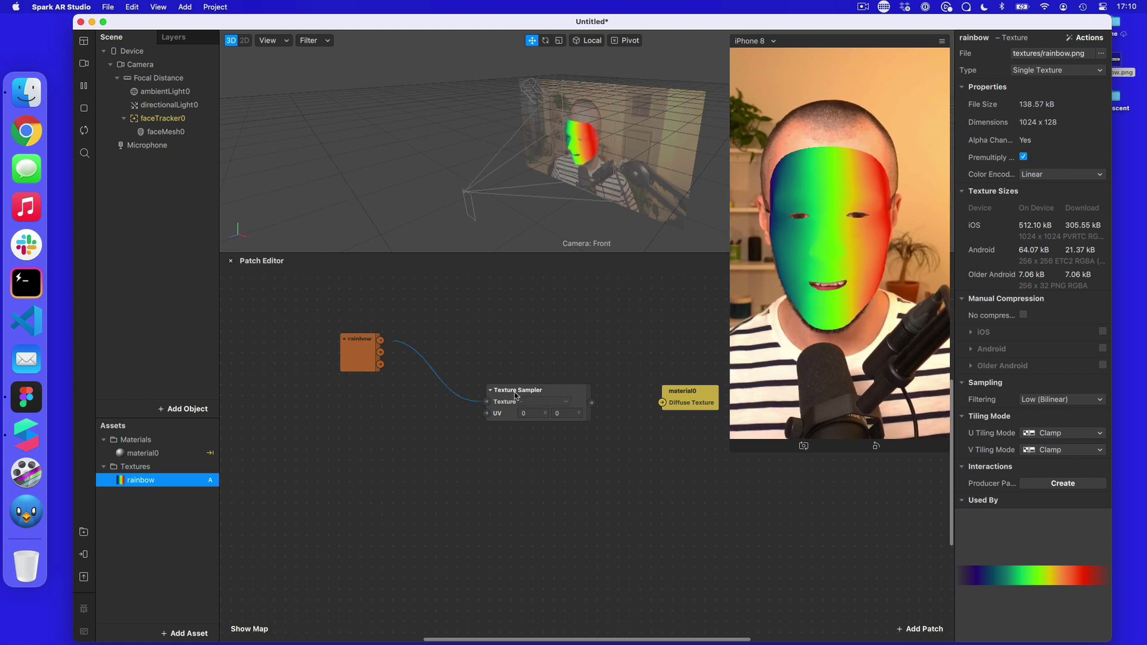
pyautogui.moveTo(591, 403); pyautogui.dragTo(654, 401)
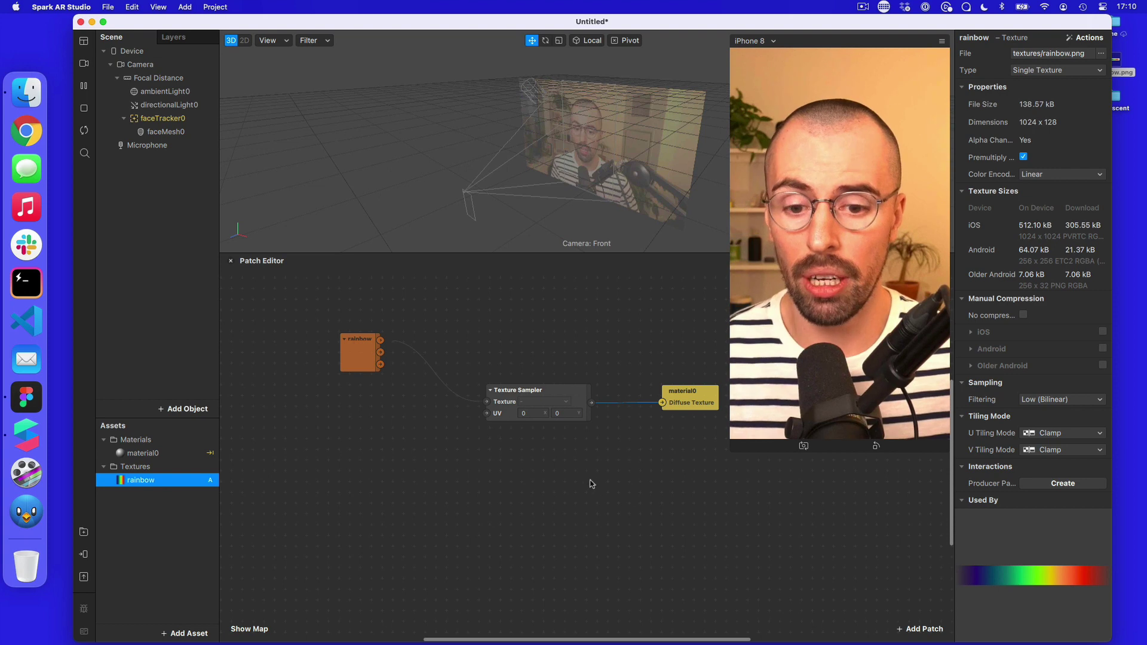
# - Set the first UV coordinate of the Texture Sampler patch to 0.1
pyautogui.click(530, 412)
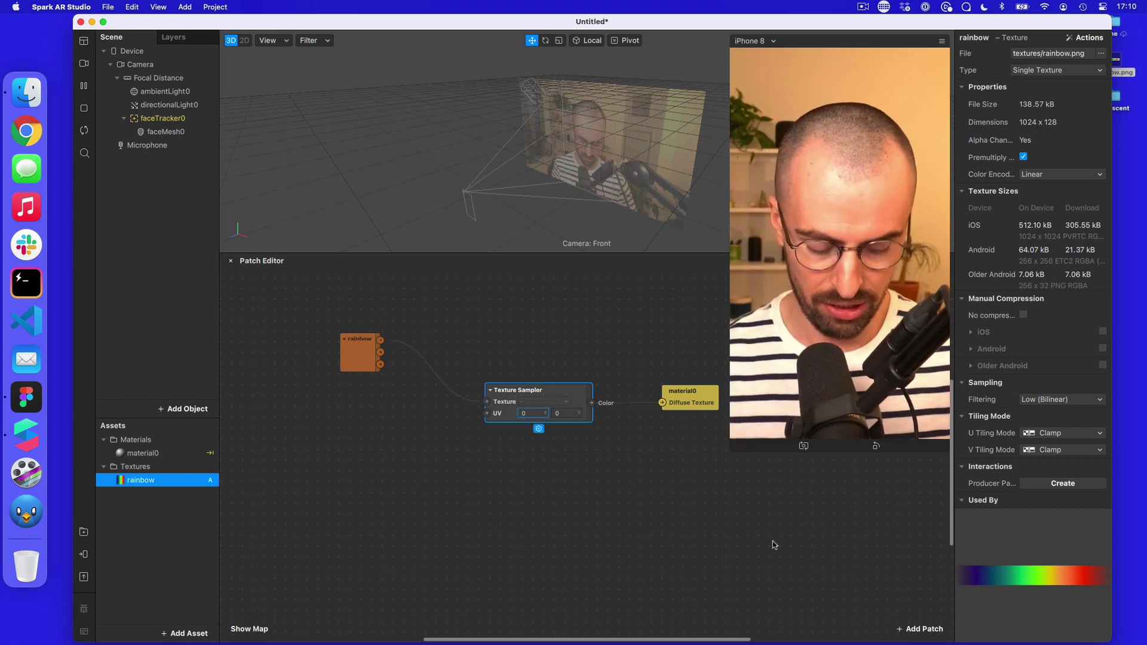
pyautogui.write('.1')
pyautogui.press('Return')
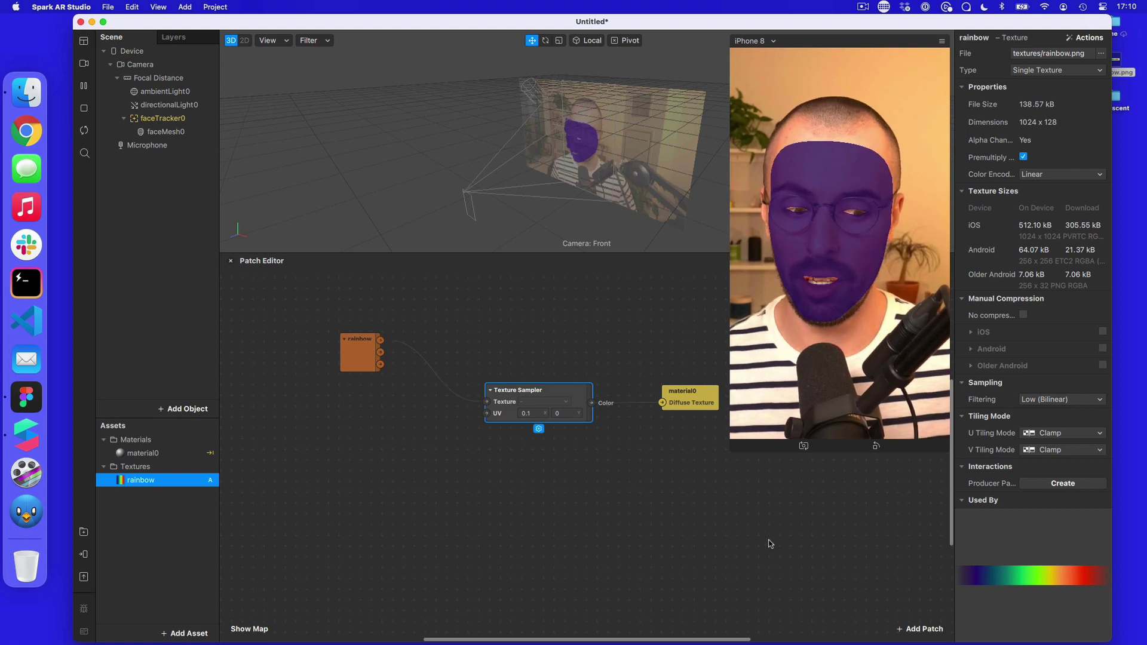
# - Try 0.2 and then 0.3 as the first UV coordinate of the Texture Sampler patch
pyautogui.click(531, 414)
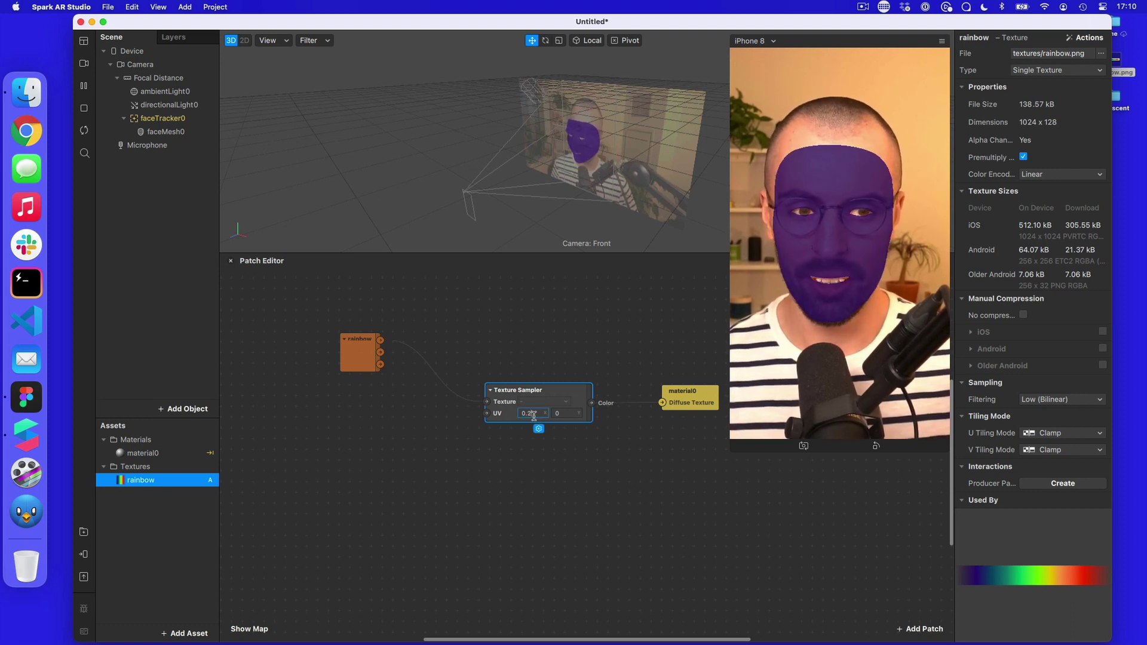
pyautogui.write('0.2')
pyautogui.press('Return')
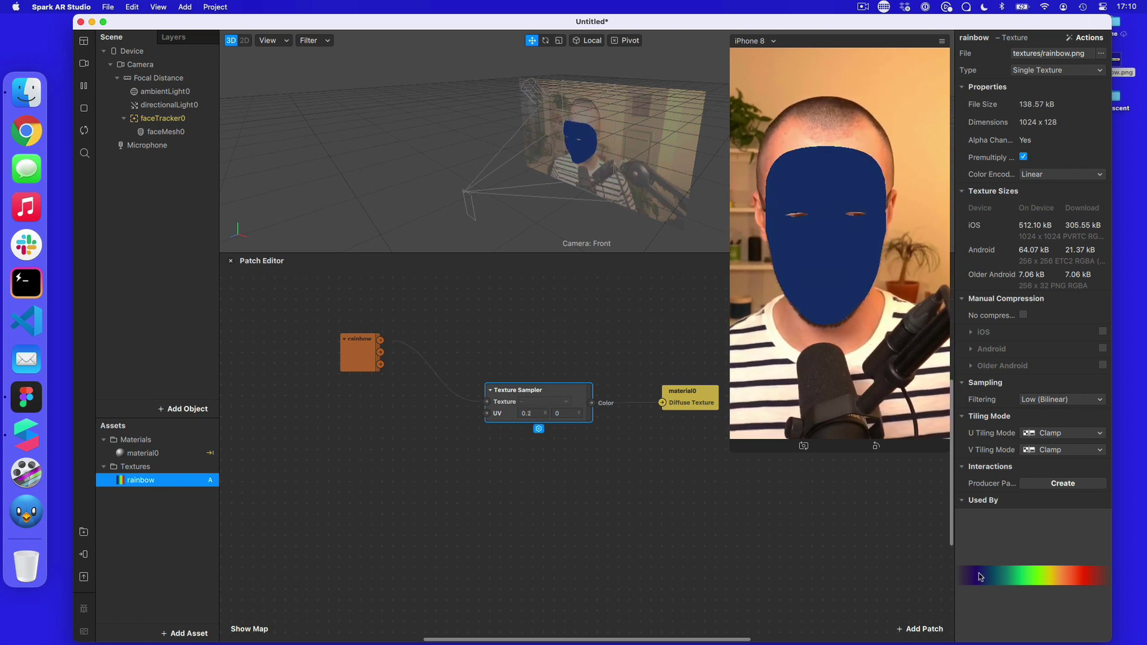
pyautogui.click(532, 414)
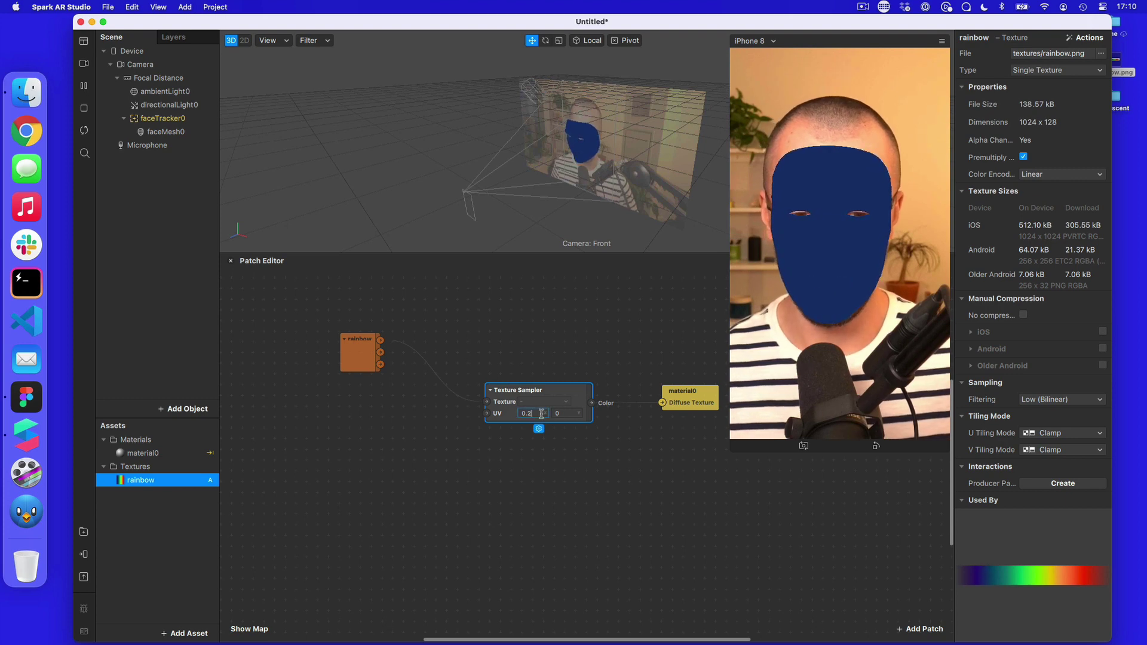
pyautogui.write('0.3')
pyautogui.press('Return')
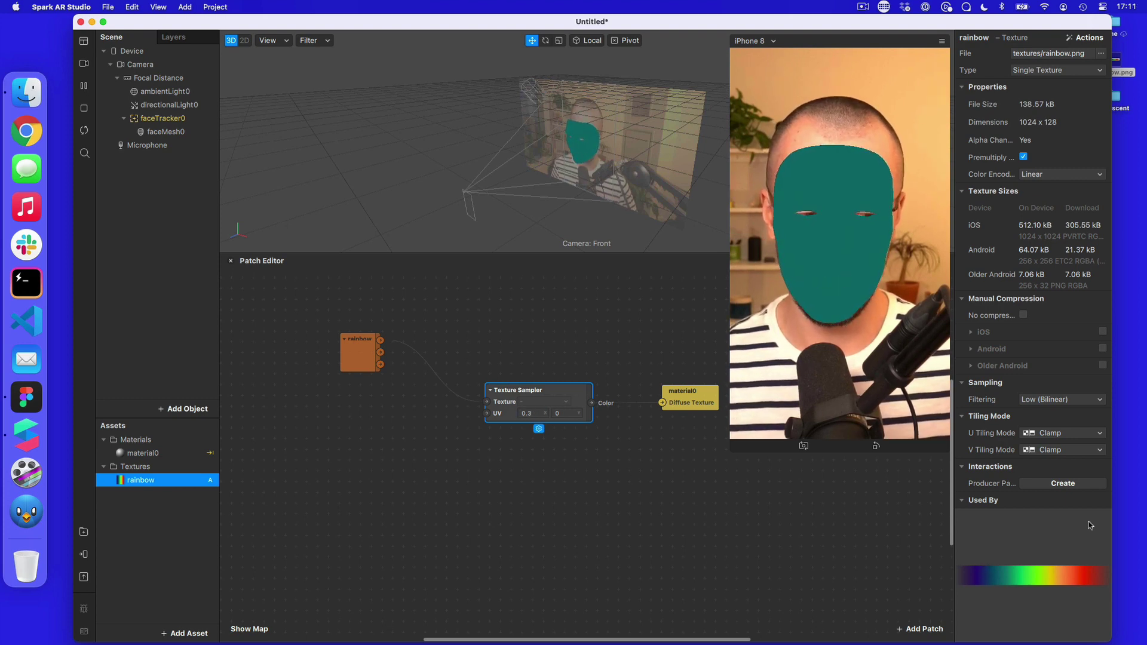
# - Set the first UV coordinate of the Texture Sampler patch to 1, leaving the second one as it is
pyautogui.click(519, 413)
pyautogui.write('1')
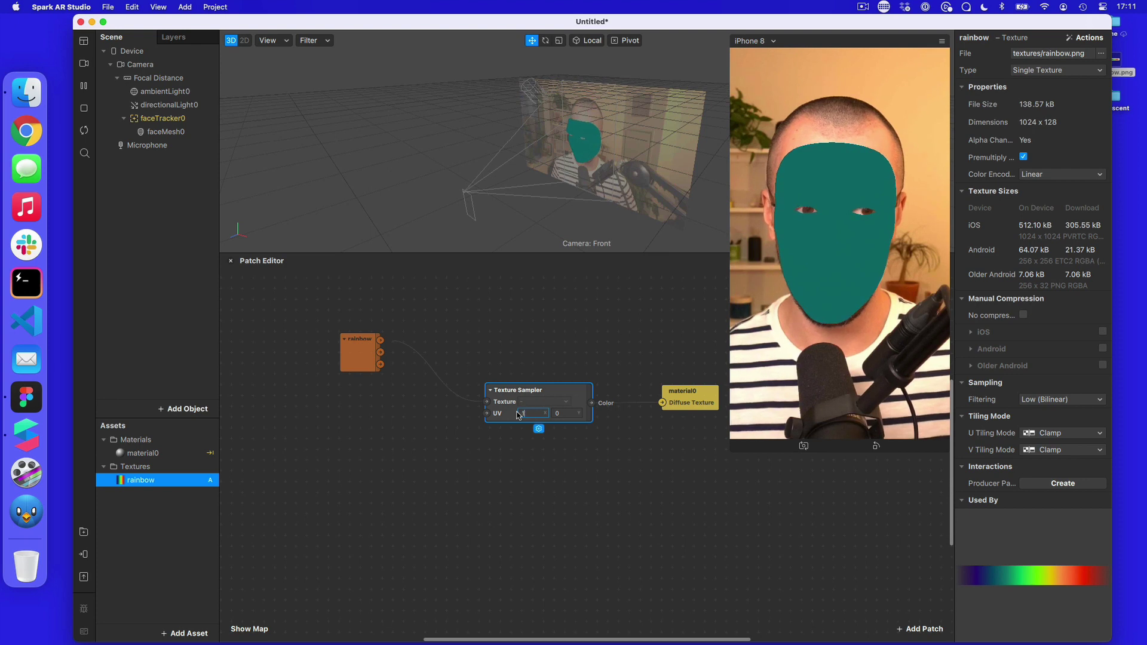
pyautogui.press('Return')
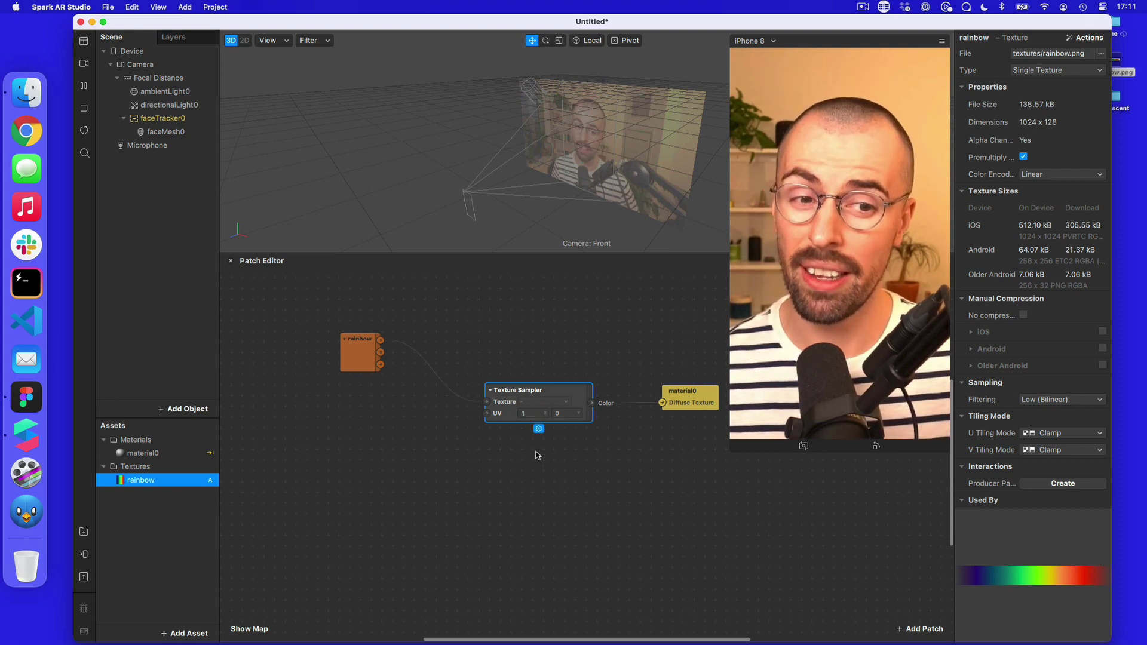
pyautogui.click(561, 413)
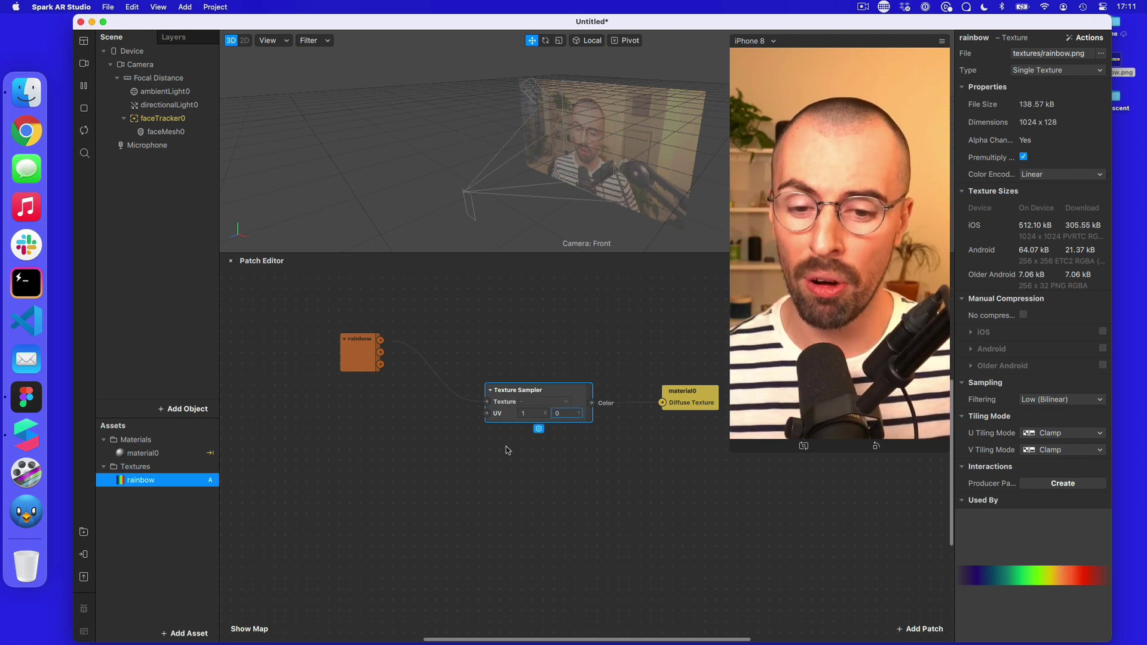
pyautogui.click(530, 414)
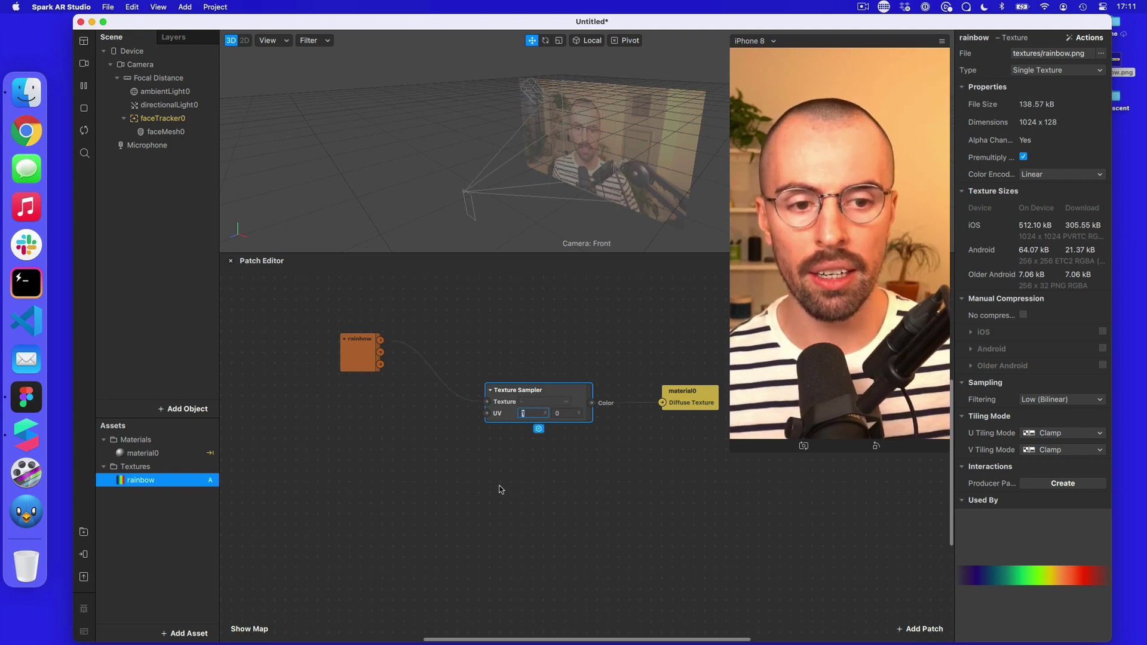
pyautogui.click(457, 491)
# - Add a Vertex Attribute patch in the free space before the rainbow patch and set its attribute to Local Normal
pyautogui.hscroll(-3, 457, 495)
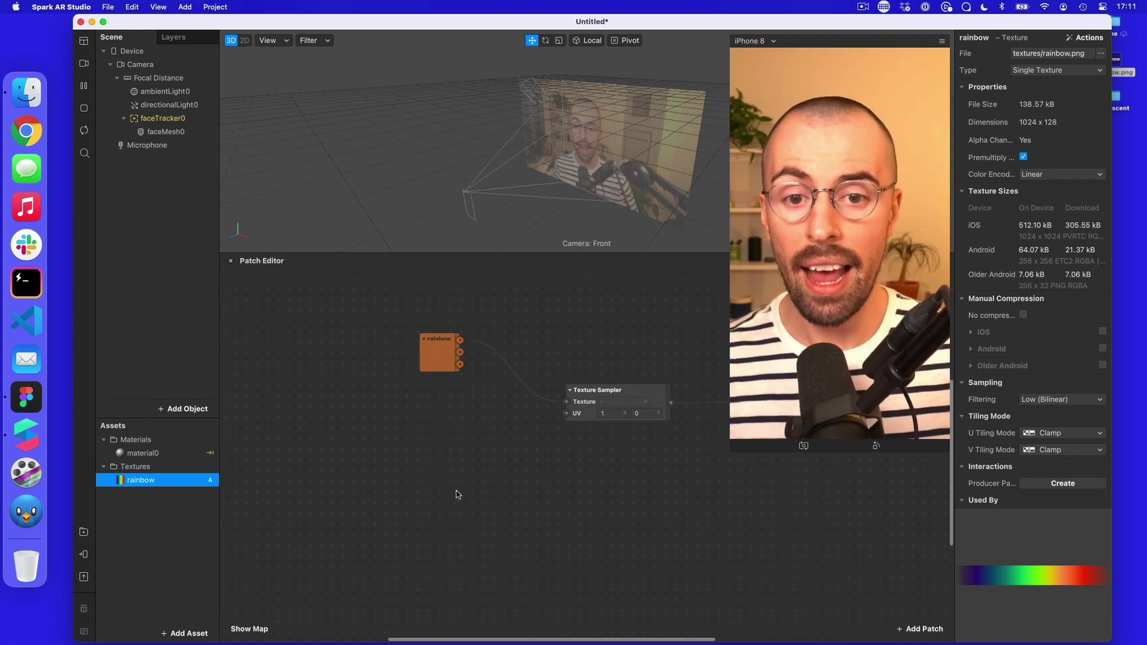
pyautogui.hscroll(-4, 457, 494)
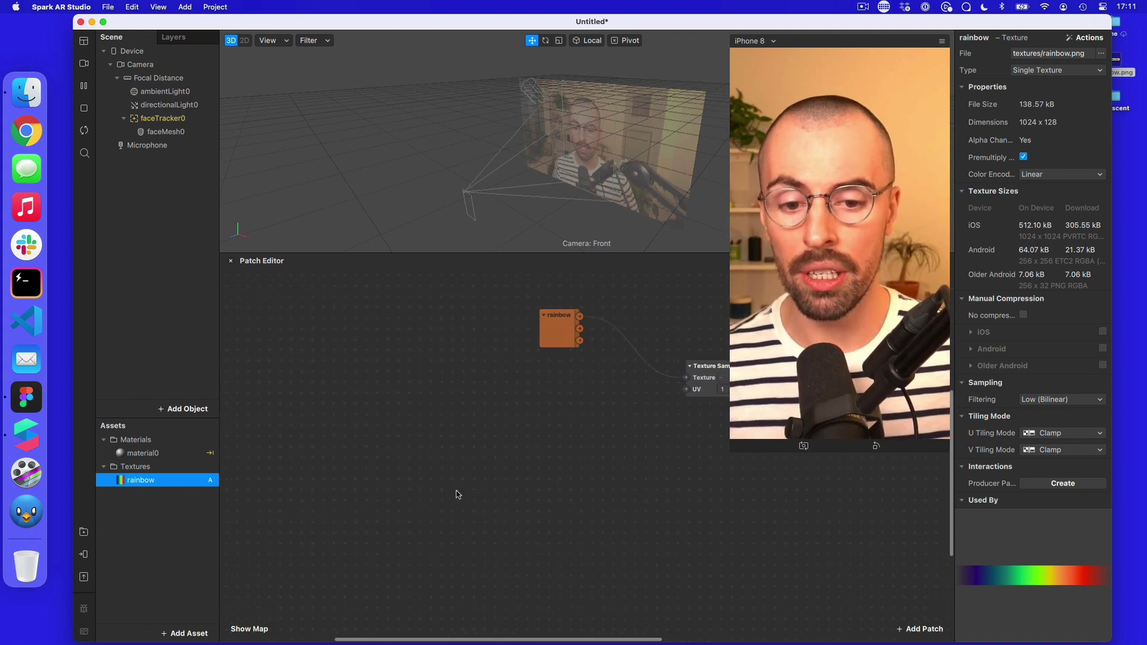
pyautogui.rightClick(306, 417)
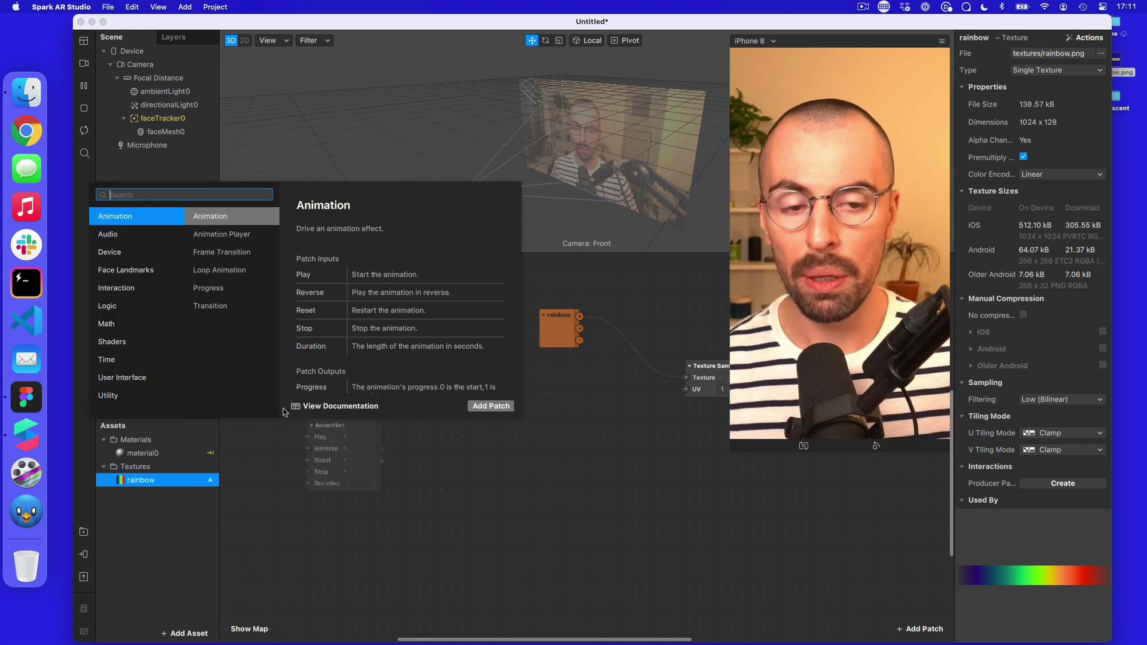
pyautogui.write('vert')
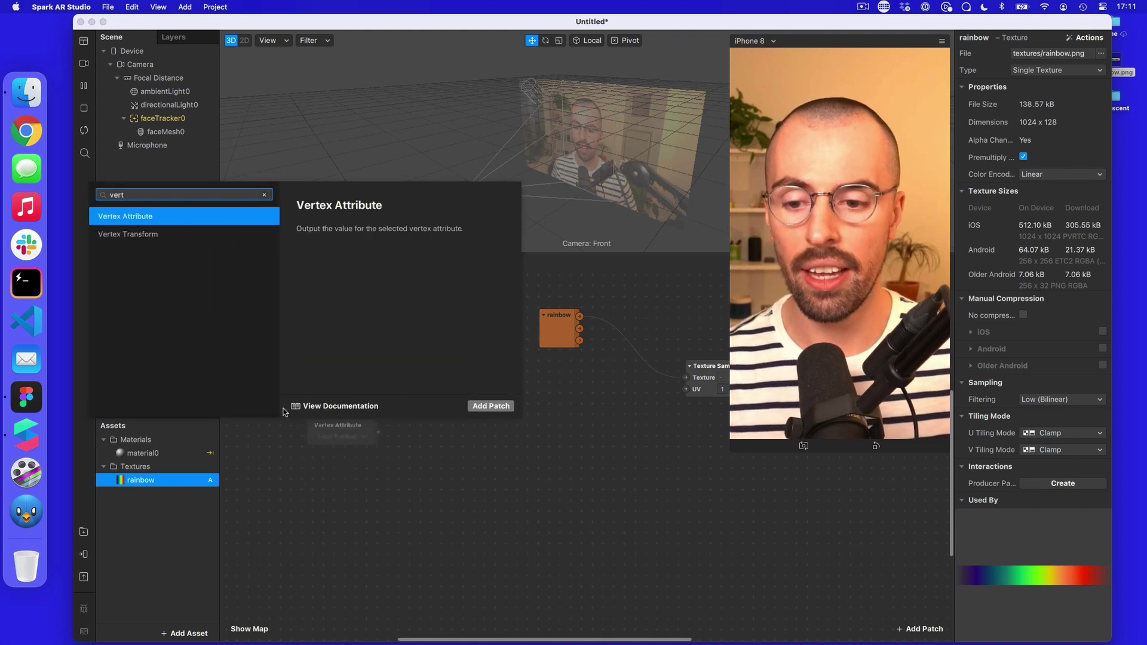
pyautogui.press('Return')
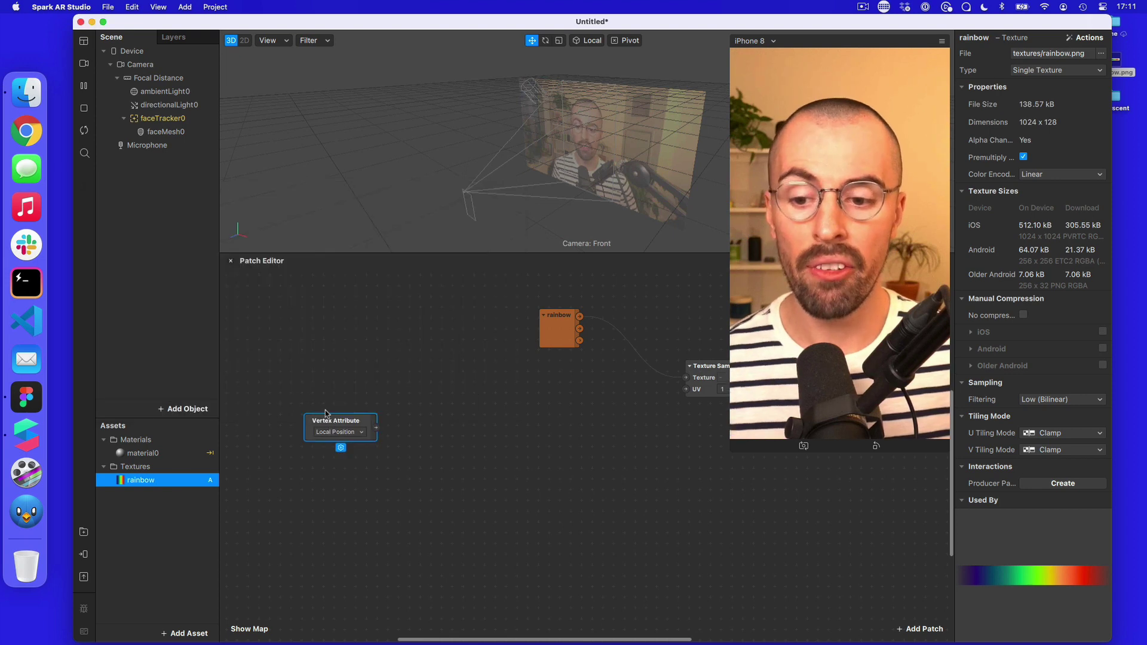
pyautogui.moveTo(326, 415); pyautogui.dragTo(322, 404)
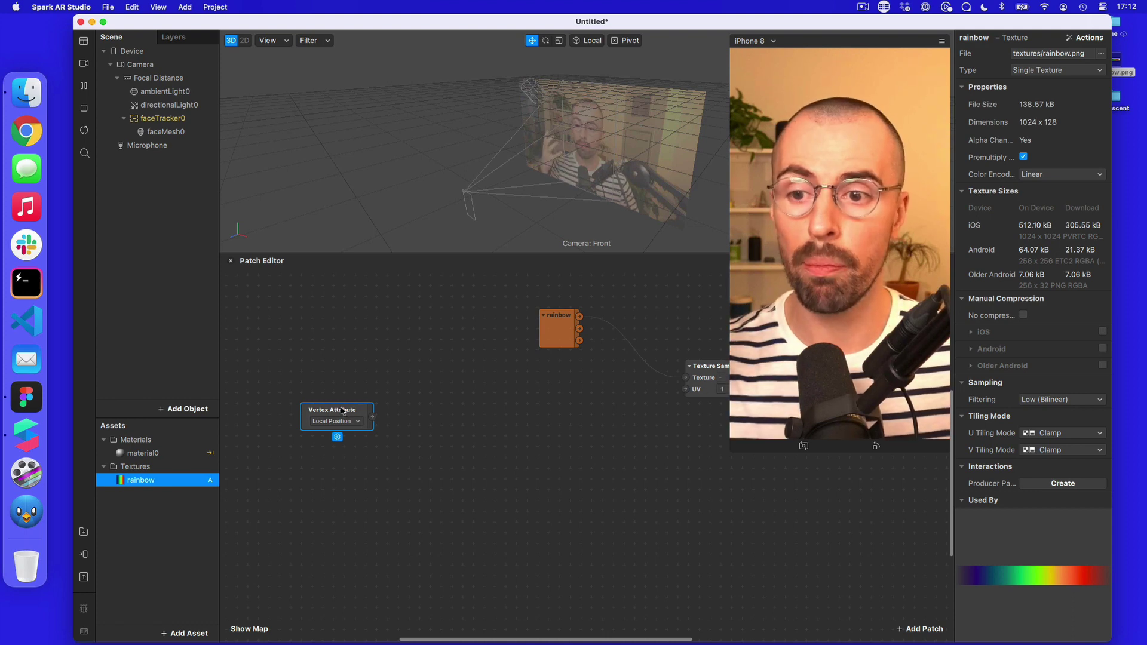
pyautogui.click(344, 423)
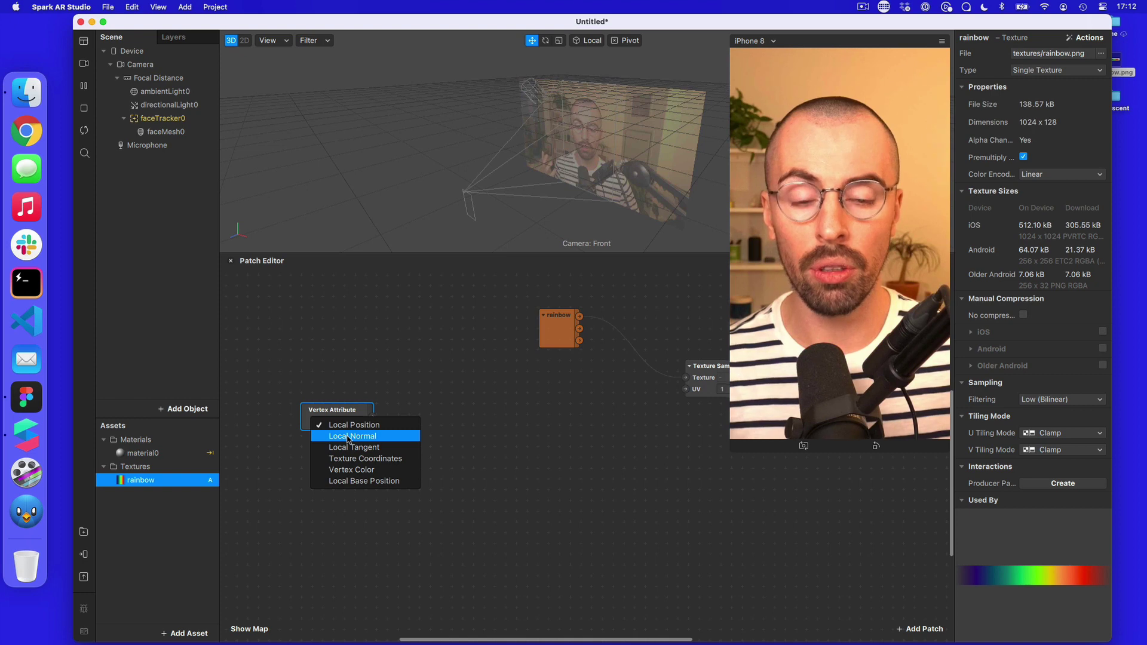
pyautogui.click(348, 437)
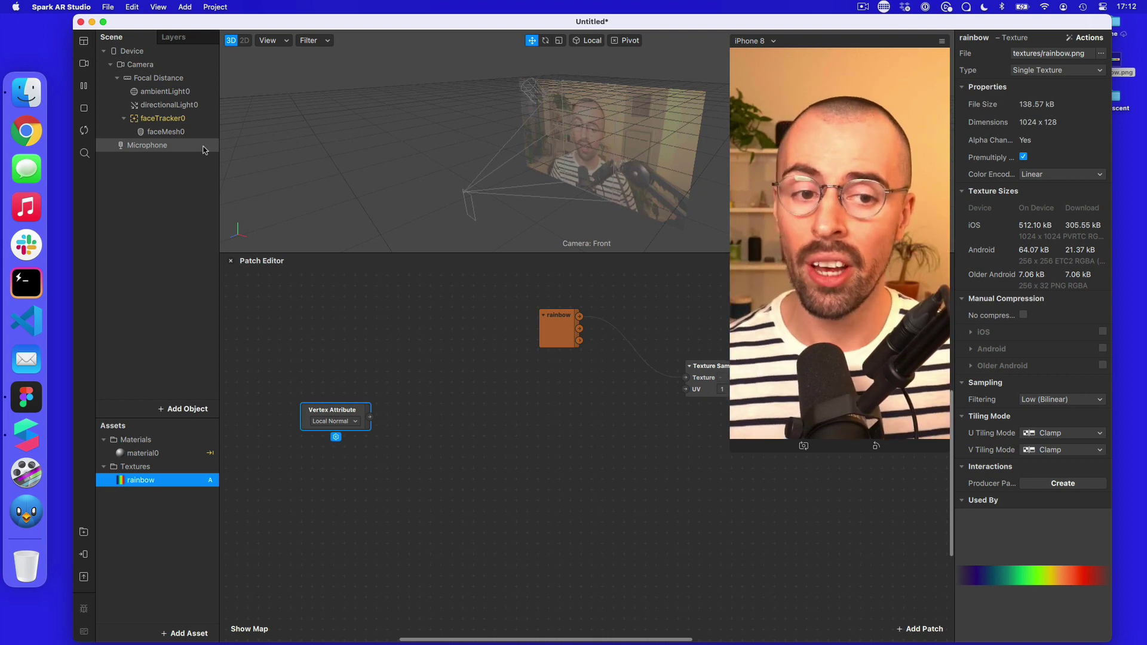
# - Add a Dot Product patch beside the Vertex Attribute patch and set its value type to Vector 3
pyautogui.doubleClick(434, 424)
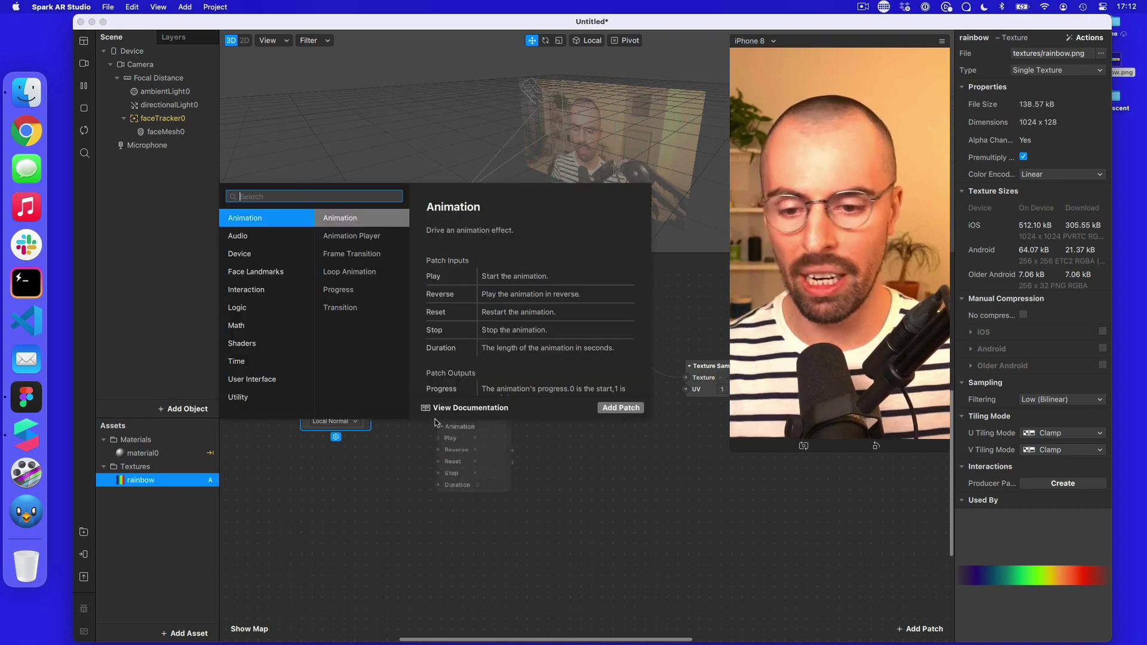
pyautogui.write('dot')
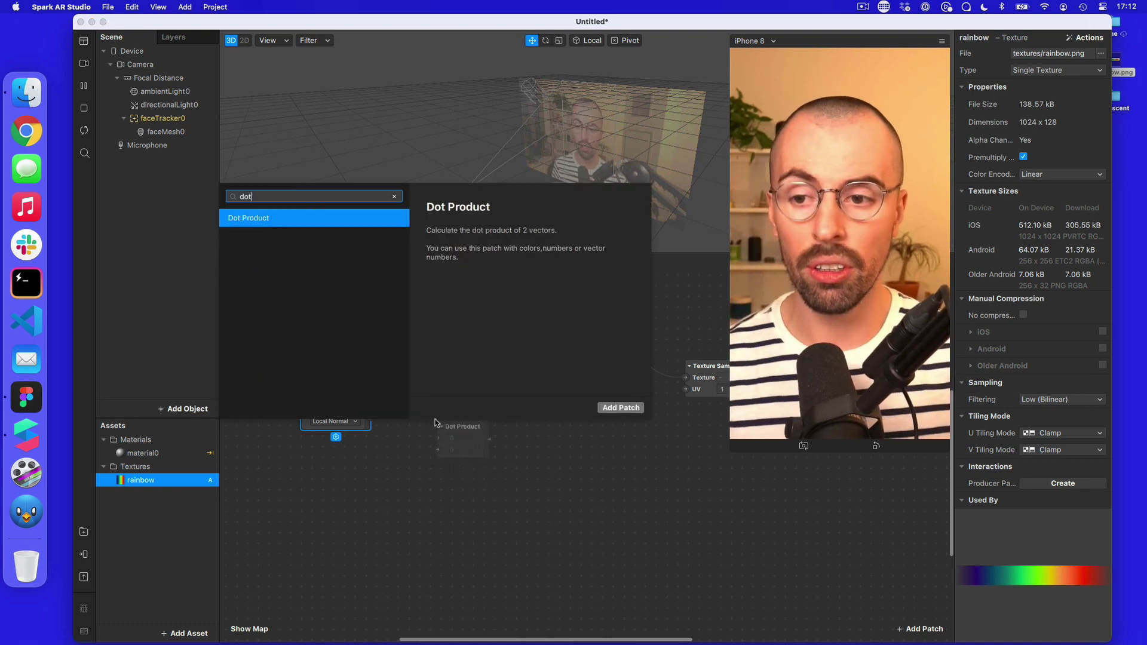
pyautogui.press('Return')
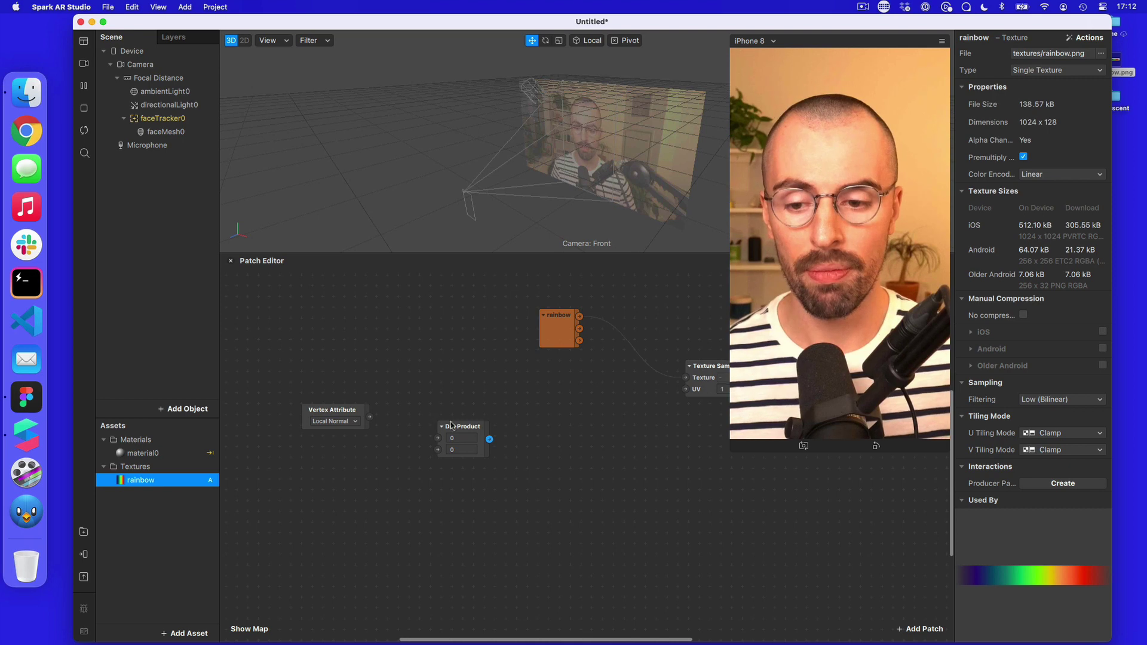
pyautogui.click(454, 427)
pyautogui.click(470, 466)
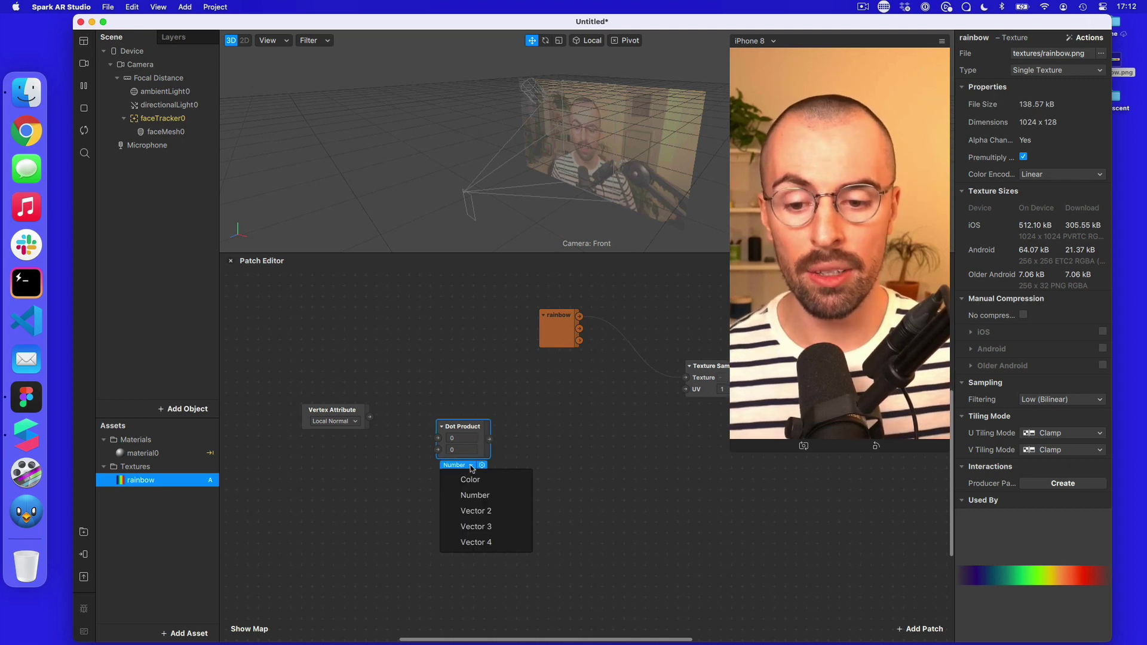
pyautogui.click(491, 526)
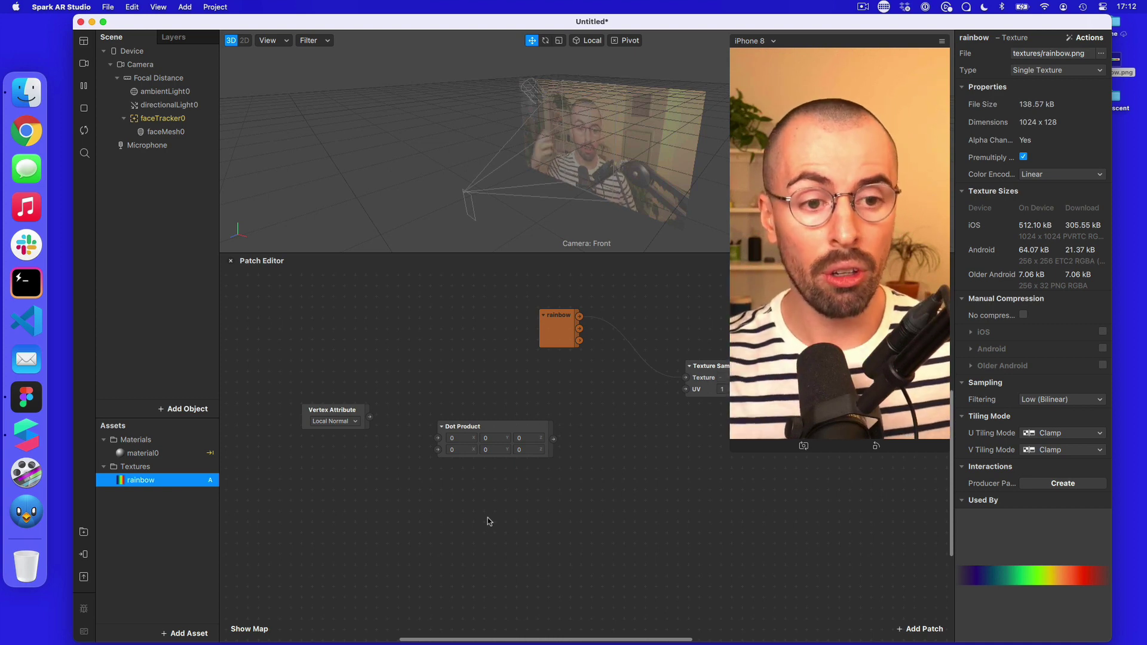
# - Wire the Vertex Attribute output into the Dot Product's first input and set the second vector's Z value to 1
pyautogui.moveTo(371, 420); pyautogui.dragTo(437, 441)
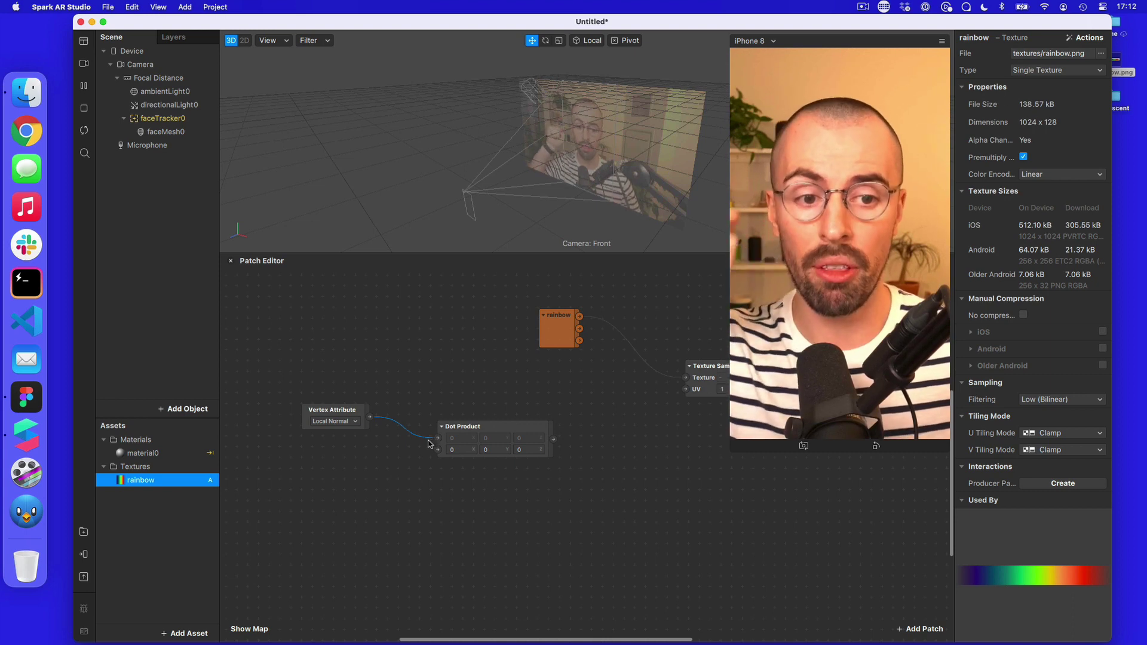
pyautogui.click(458, 449)
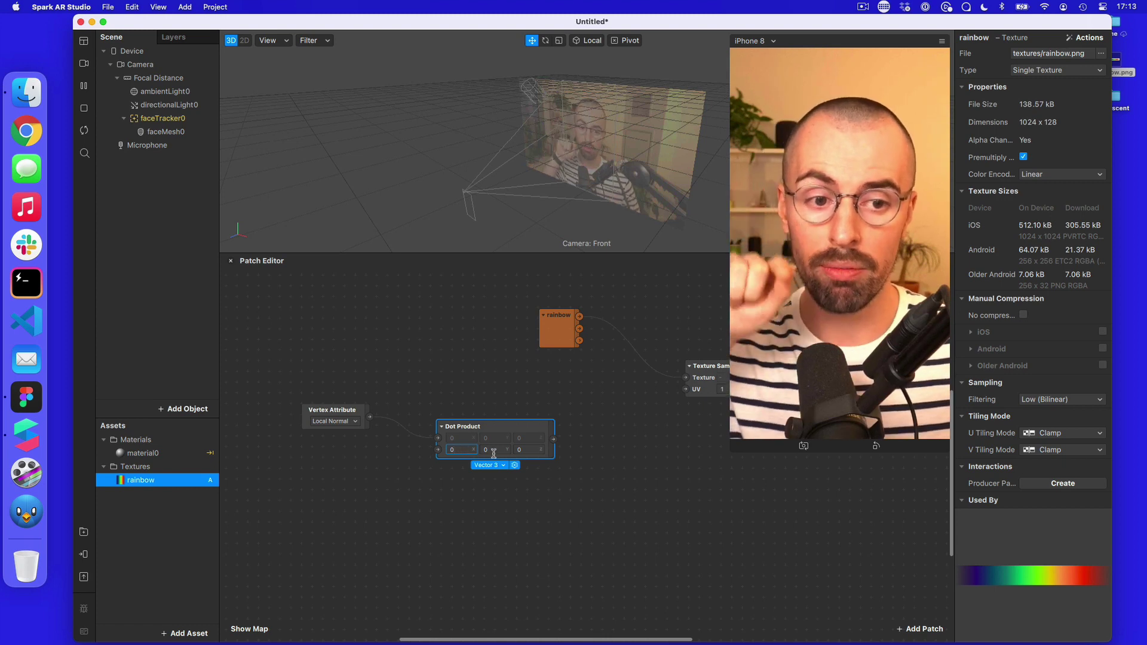
pyautogui.click(533, 451)
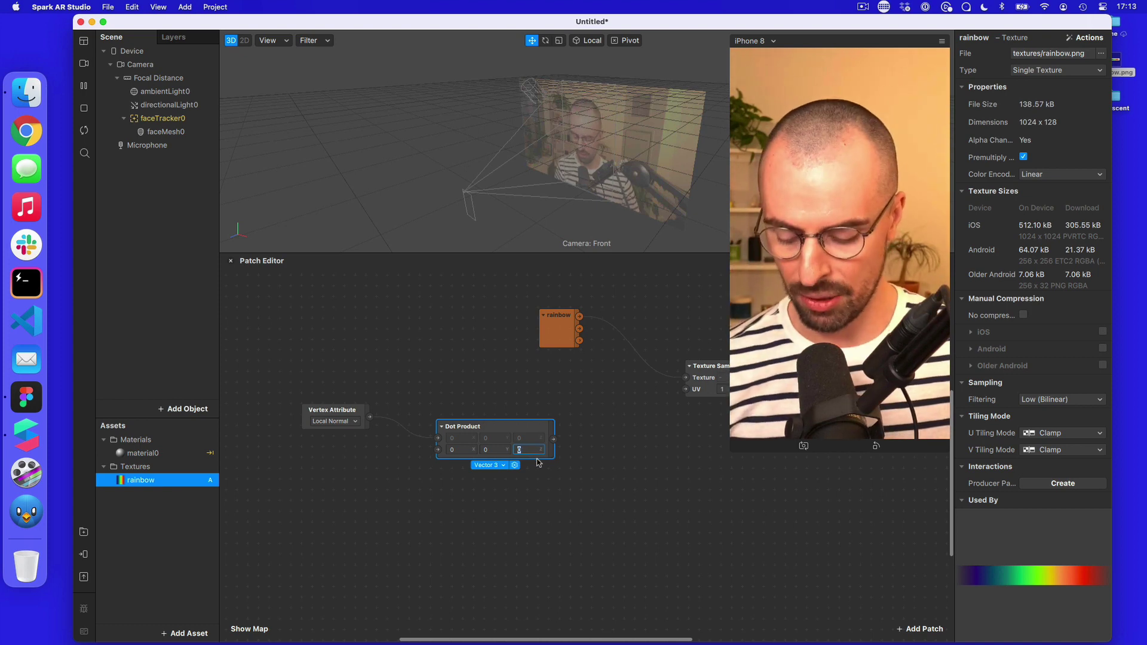
pyautogui.write('1')
pyautogui.click(542, 484)
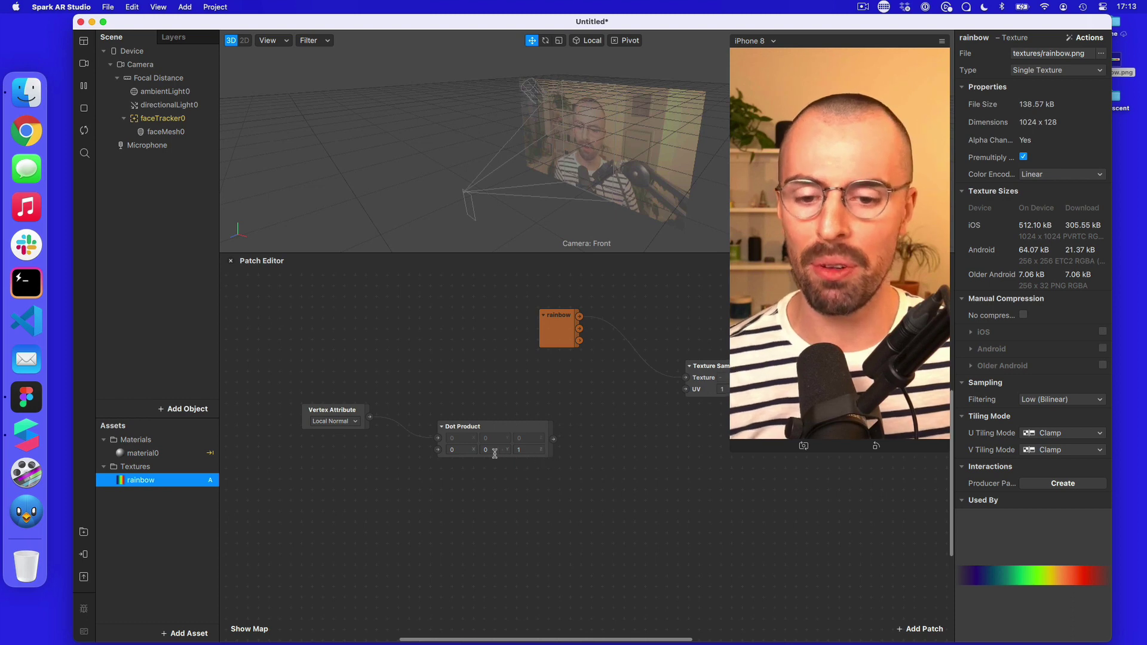
# - Wire the Dot Product output directly into the Texture Sampler's UV input
pyautogui.hscroll(5, 493, 501)
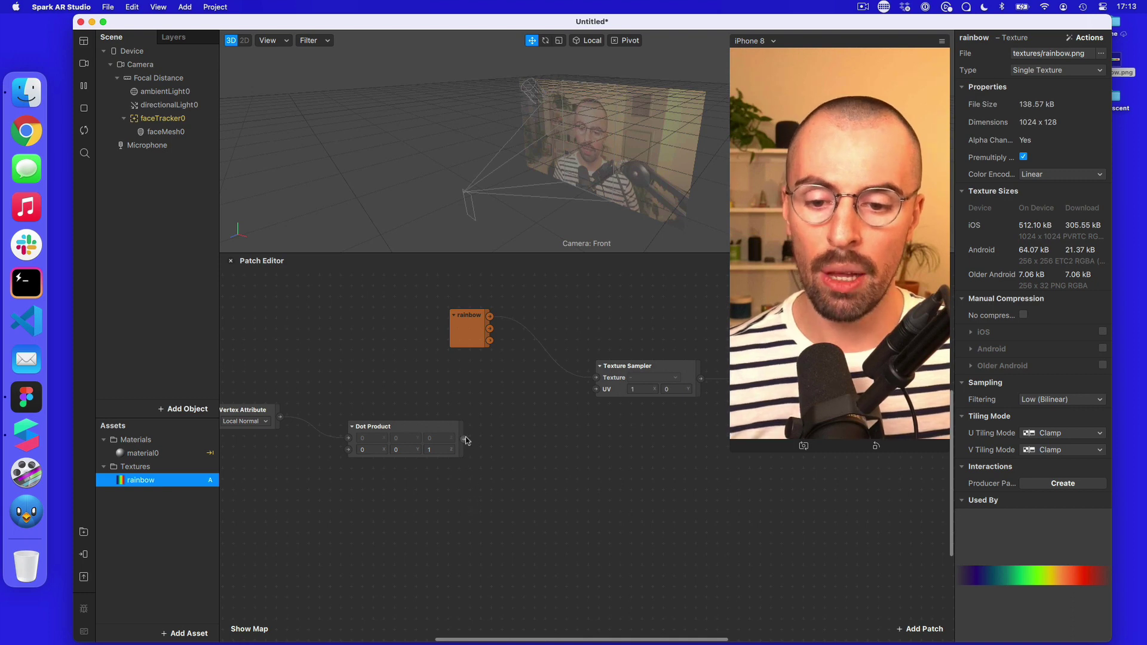
pyautogui.moveTo(463, 439); pyautogui.dragTo(596, 389)
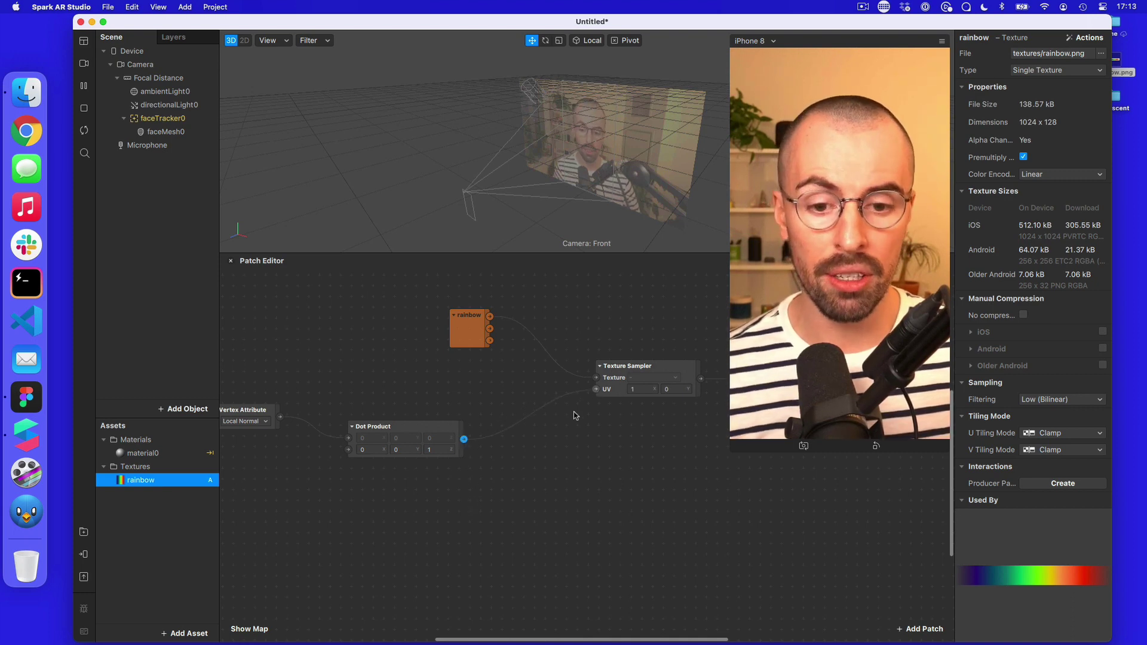
pyautogui.moveTo(574, 415); pyautogui.dragTo(574, 415)
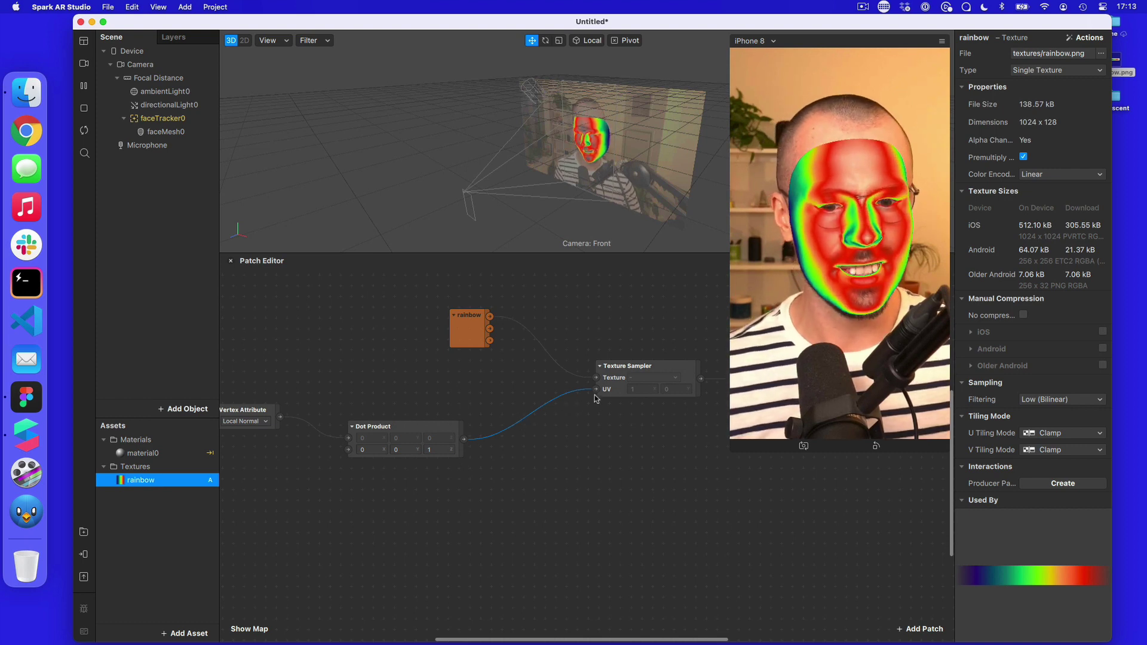
# - Add a Vector 2 Pack patch feeding the Texture Sampler's UV input and wire the Dot Product output into its first input
pyautogui.moveTo(595, 390); pyautogui.dragTo(500, 420)
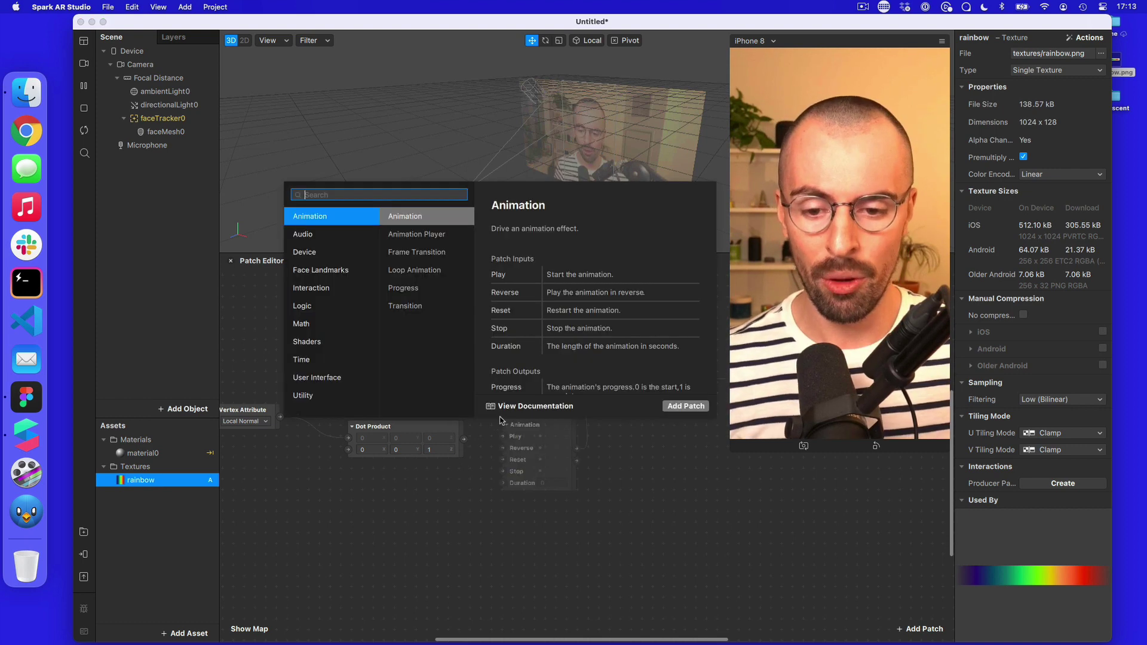
pyautogui.write('pack')
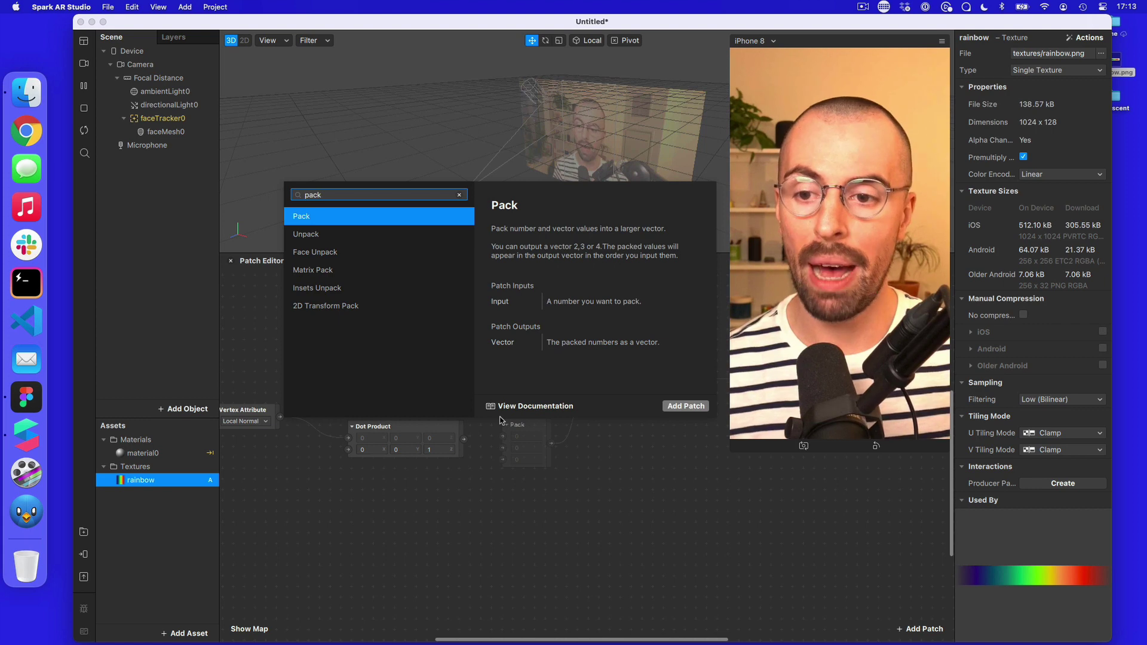
pyautogui.press('Return')
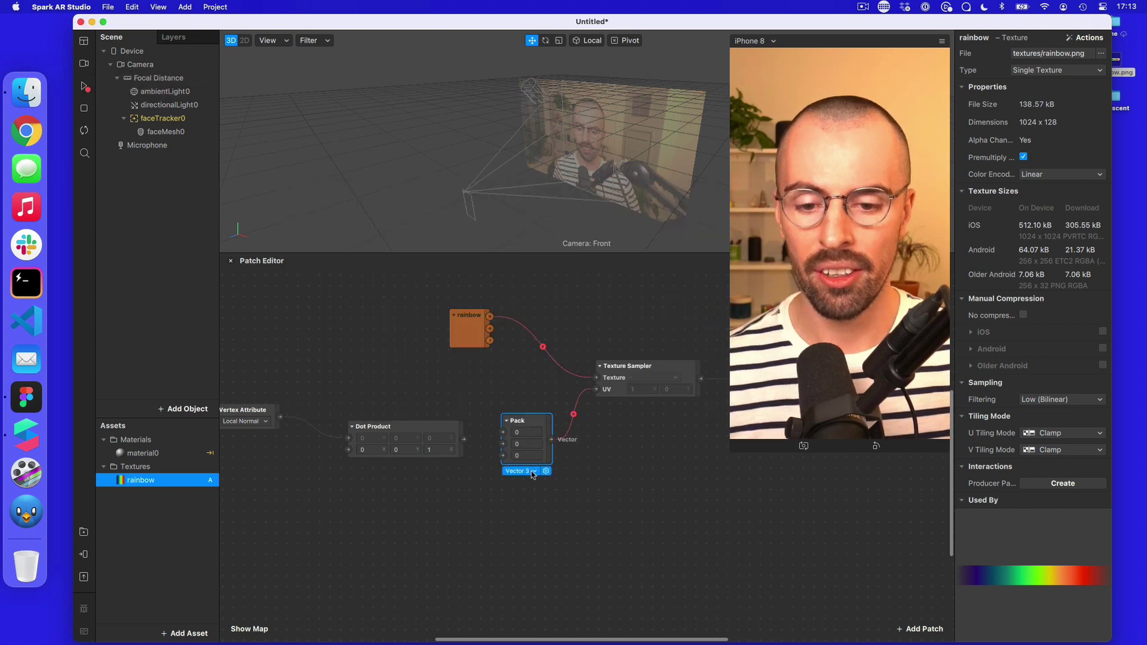
pyautogui.click(531, 471)
pyautogui.click(532, 485)
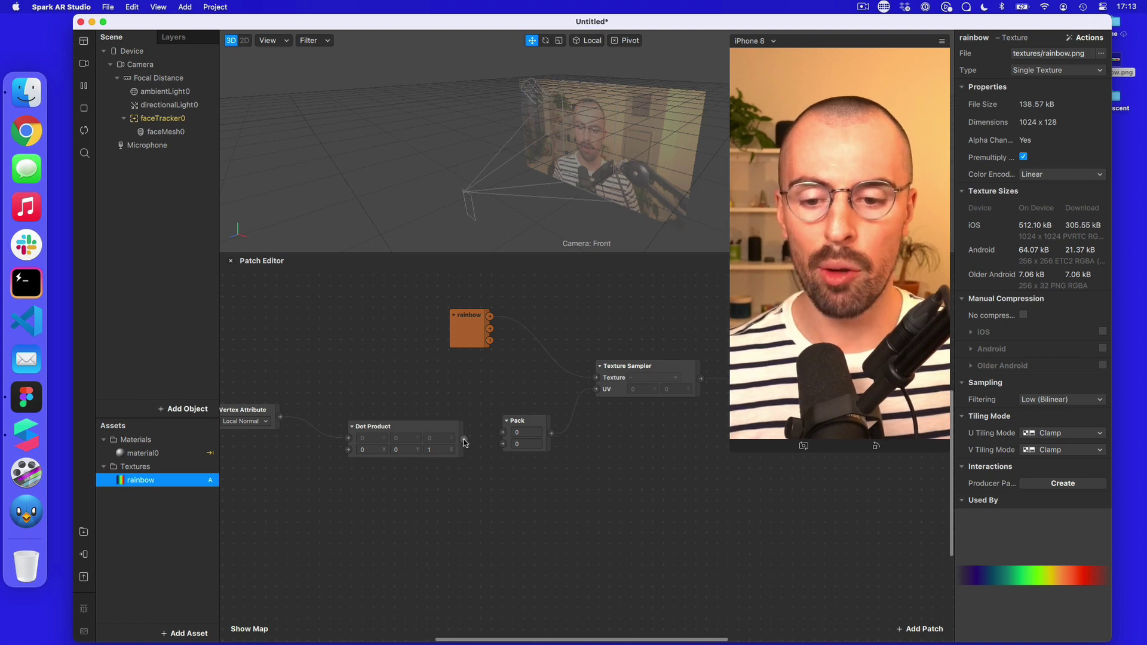
pyautogui.moveTo(464, 441); pyautogui.dragTo(502, 437)
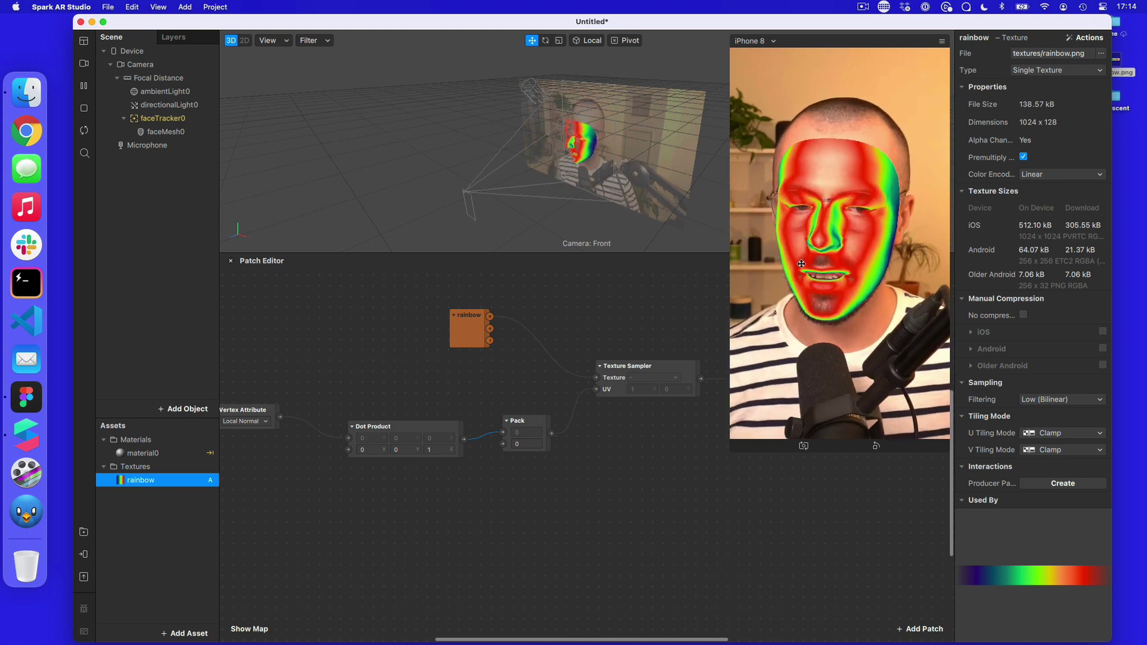
# - Add a Multiply patch between Vertex Attribute and Dot Product, wiring the normals into its first value and its output into the Dot Product's first input
pyautogui.hscroll(-5, 472, 418)
pyautogui.moveTo(411, 410); pyautogui.dragTo(302, 397)
pyautogui.rightClick(390, 438)
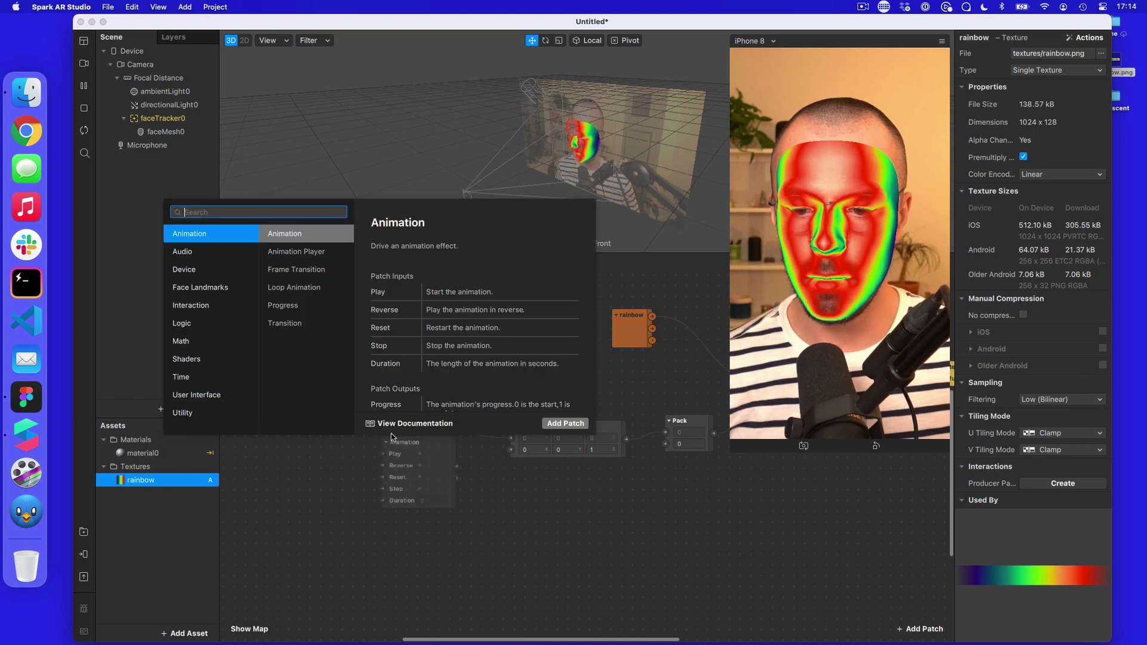
pyautogui.write('mul')
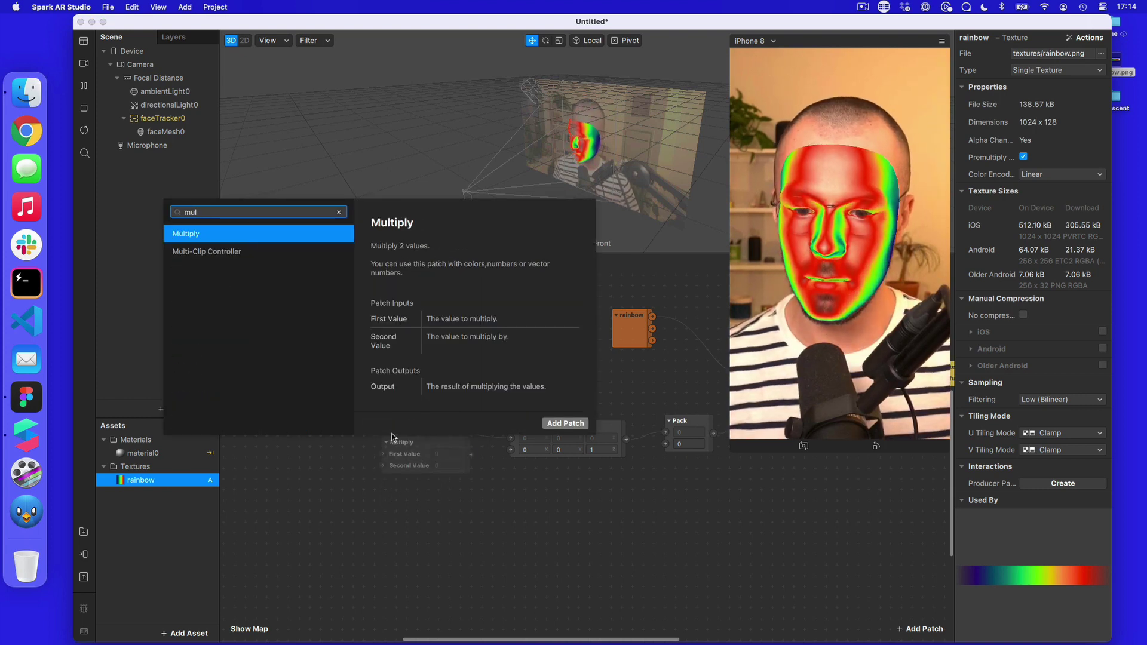
pyautogui.press('Return')
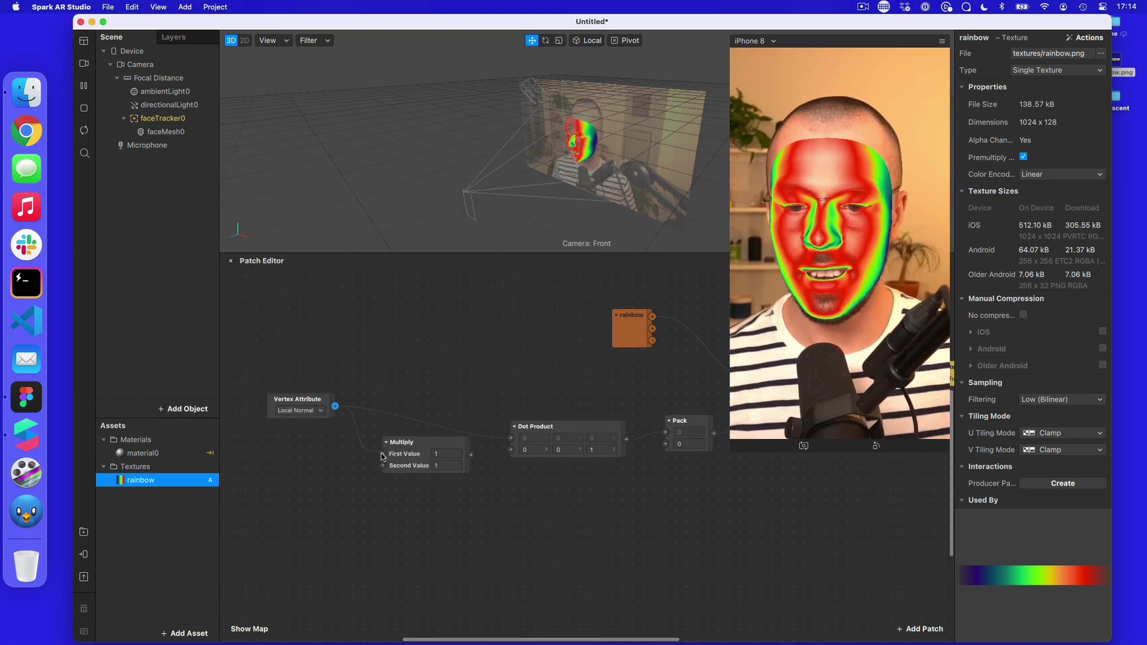
pyautogui.moveTo(383, 457); pyautogui.dragTo(383, 455)
pyautogui.moveTo(471, 456); pyautogui.dragTo(511, 441)
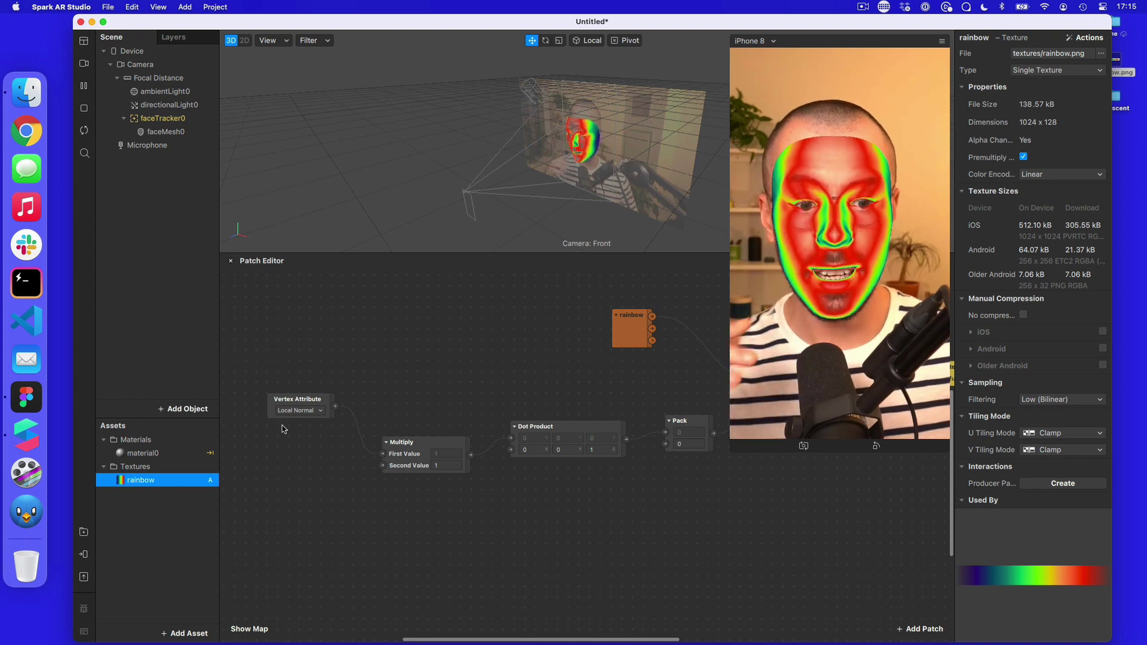
# - Add a Vertex Transform patch and place it below the Vertex Attribute patch
pyautogui.rightClick(260, 481)
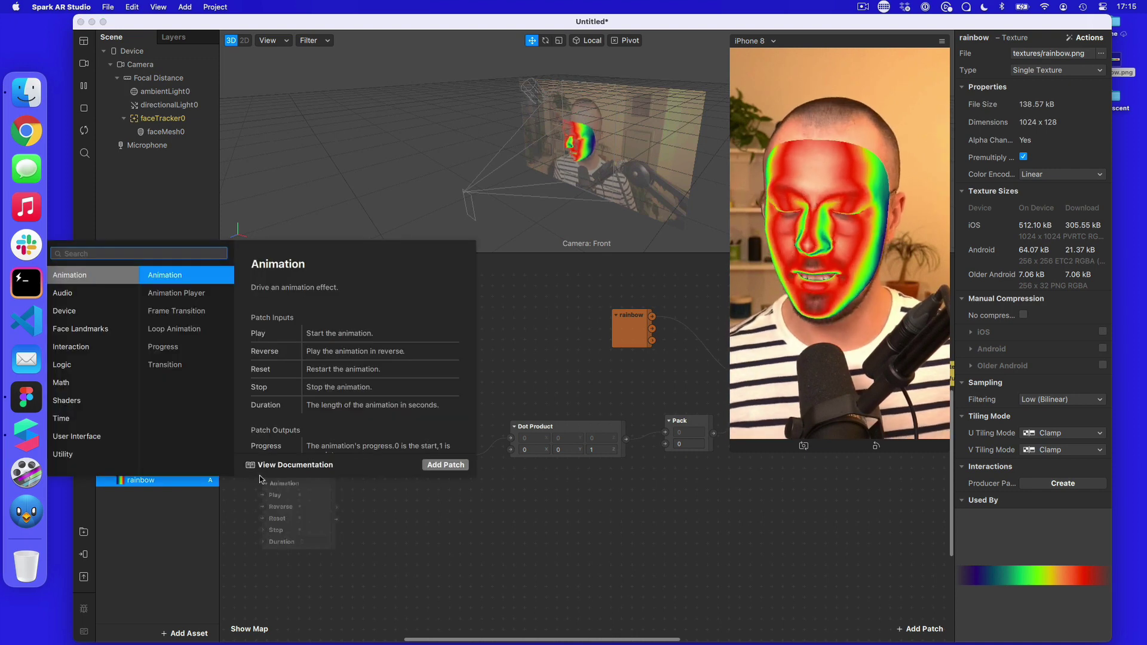
pyautogui.write('ver')
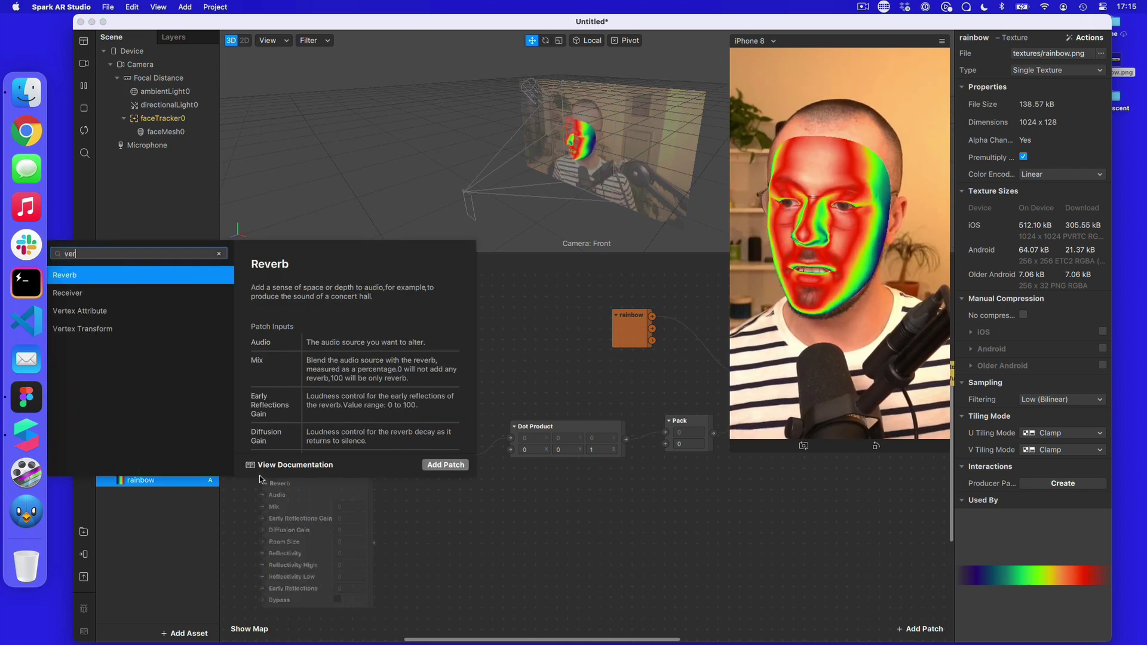
pyautogui.click(179, 329)
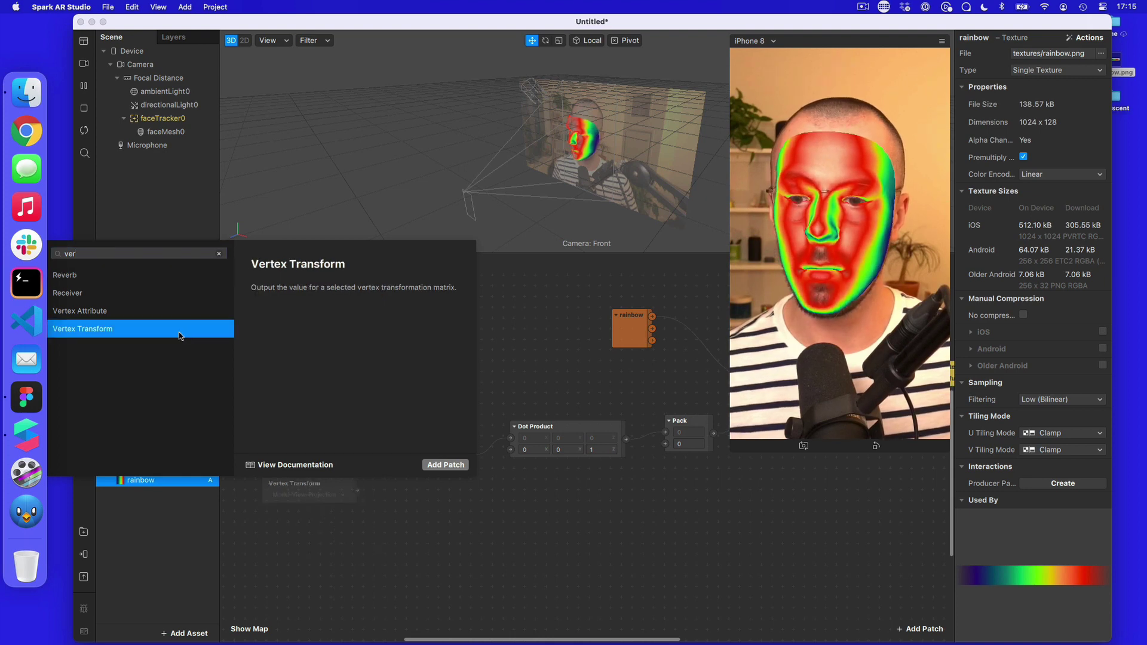
pyautogui.click(446, 465)
pyautogui.moveTo(330, 481); pyautogui.dragTo(312, 470)
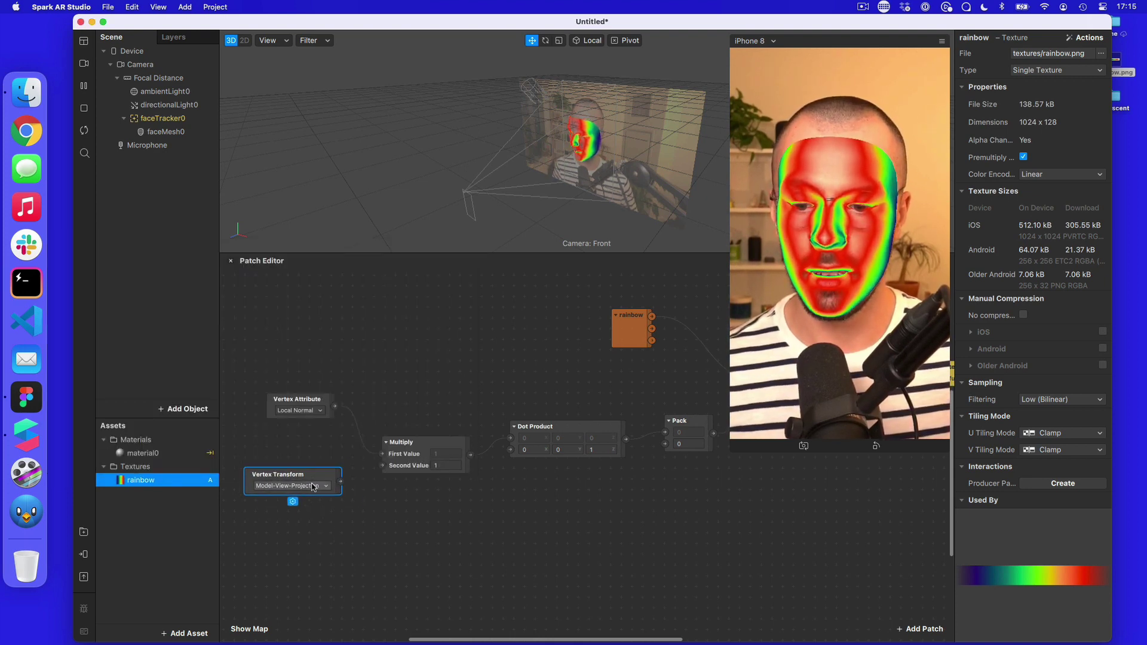
# - Set the Vertex Transform to Normal, wire it into the Multiply patch's second value, and align it under the Vertex Attribute patch
pyautogui.click(293, 485)
pyautogui.click(311, 557)
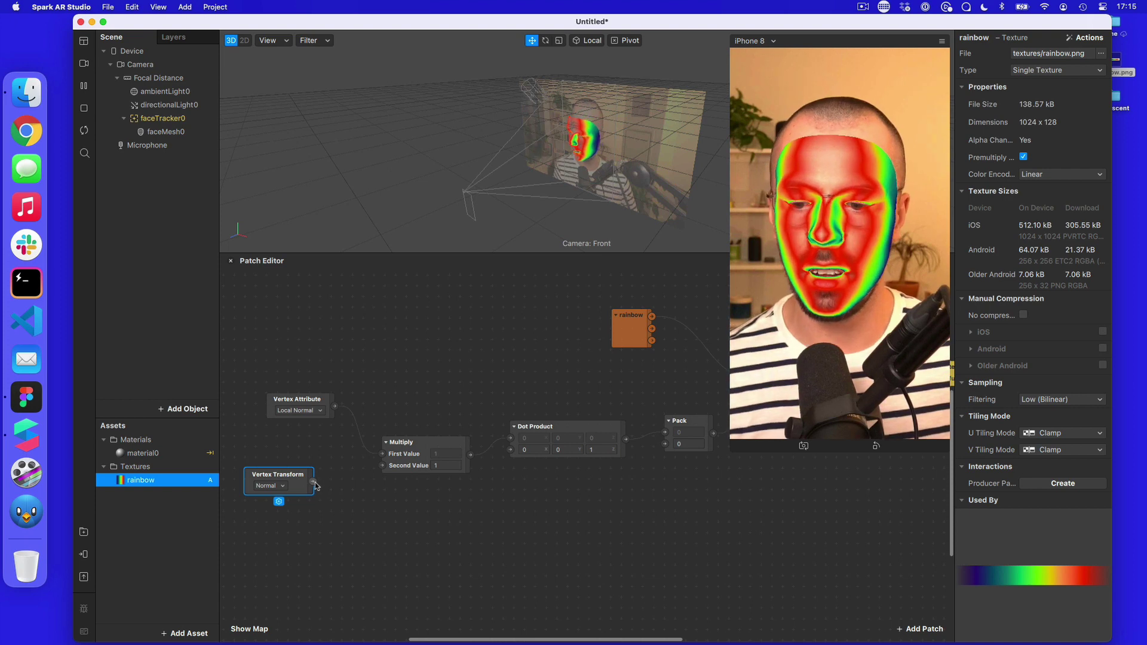
pyautogui.moveTo(313, 481); pyautogui.dragTo(381, 465)
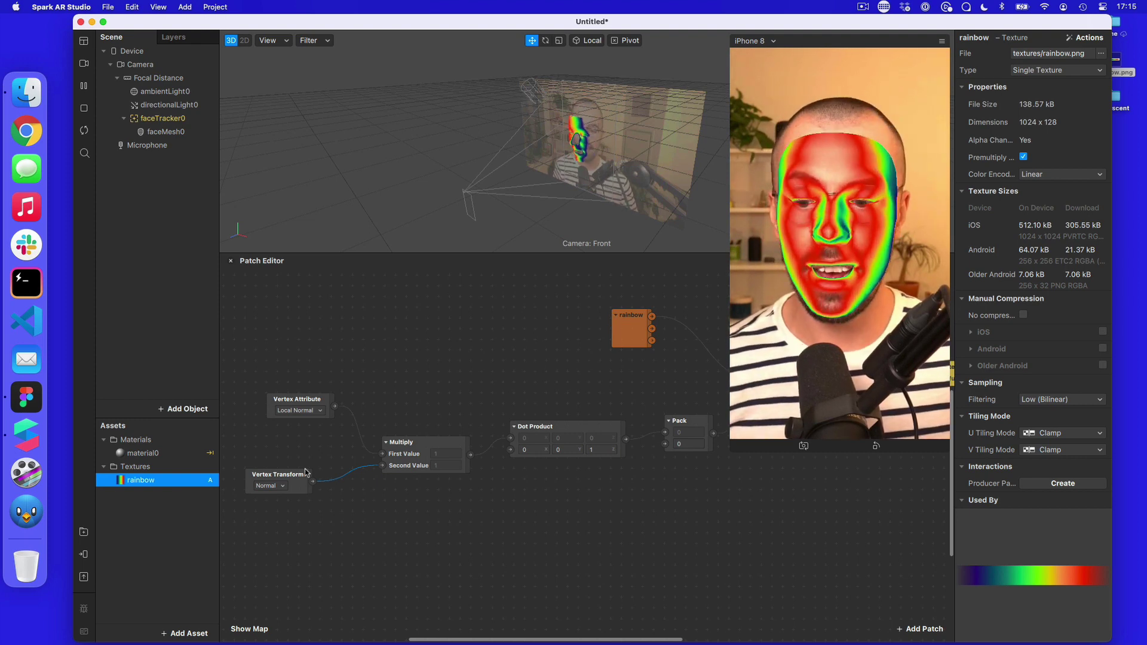
pyautogui.moveTo(309, 474); pyautogui.dragTo(321, 463)
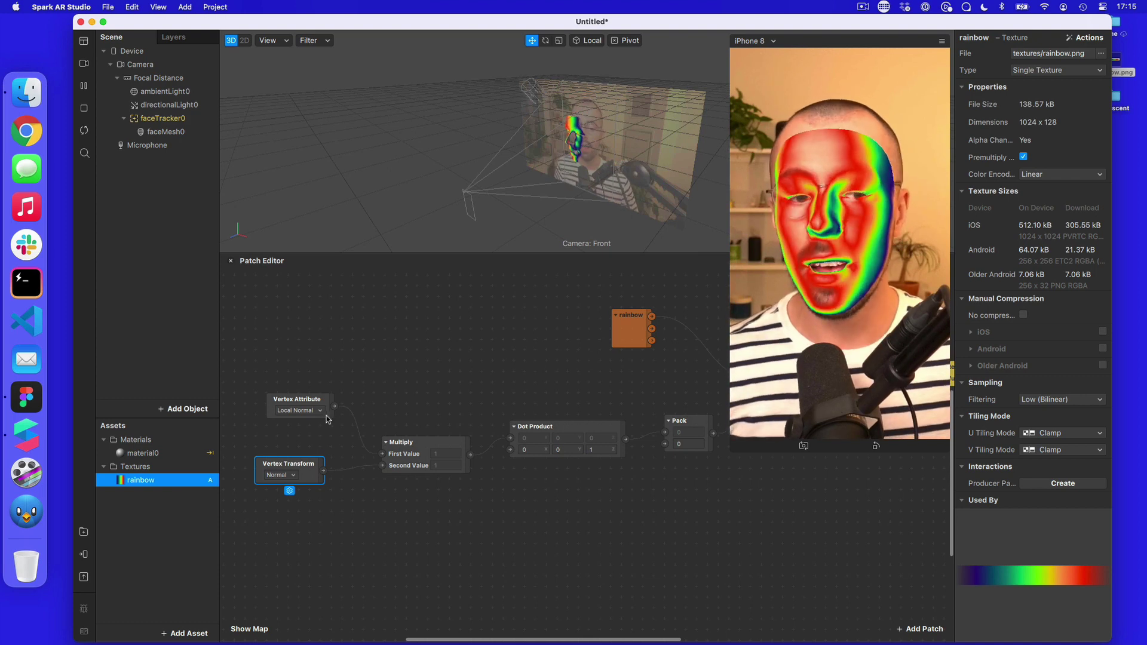
# - Set the rainbow texture's U tiling mode to Repeat
pyautogui.hscroll(1, 312, 478)
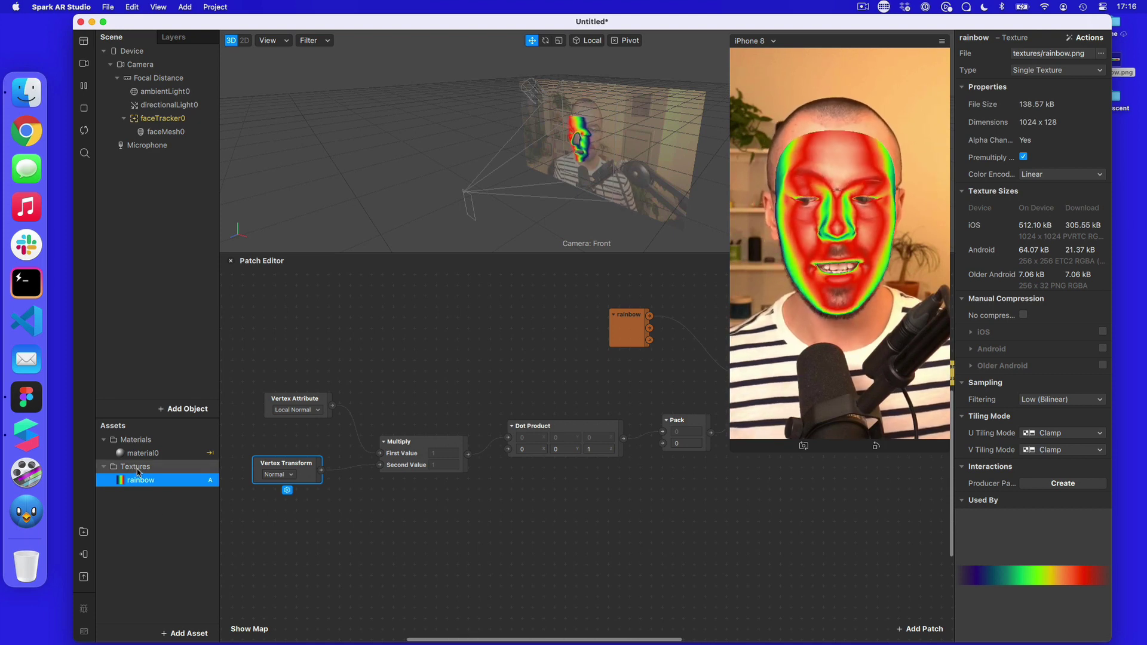
pyautogui.click(1040, 433)
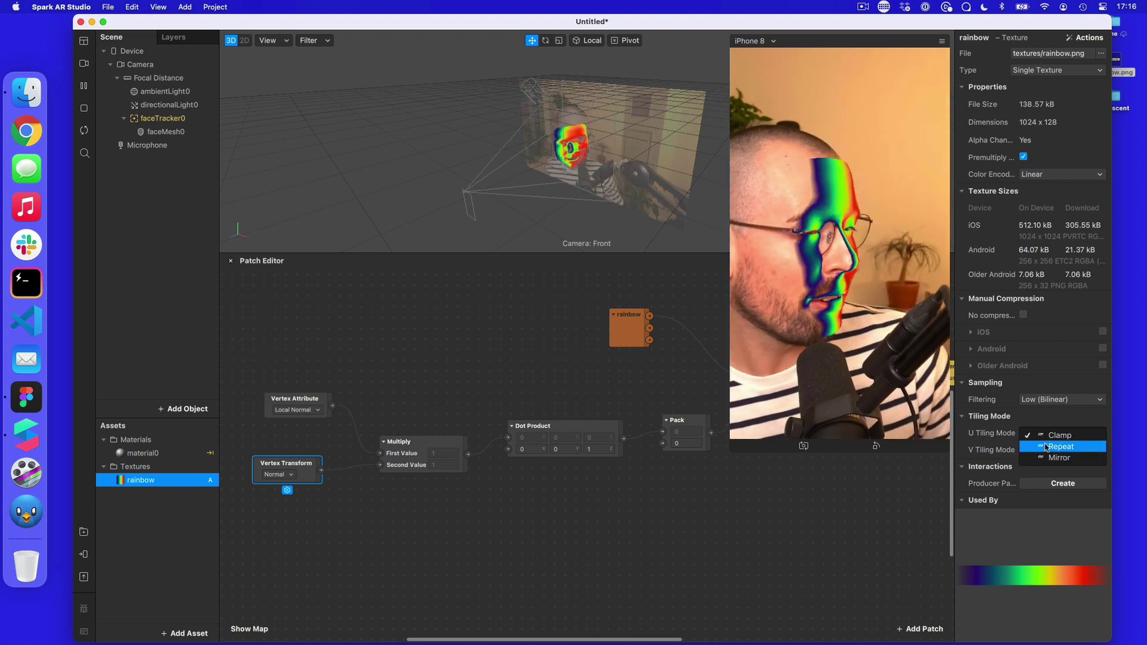
pyautogui.click(1045, 447)
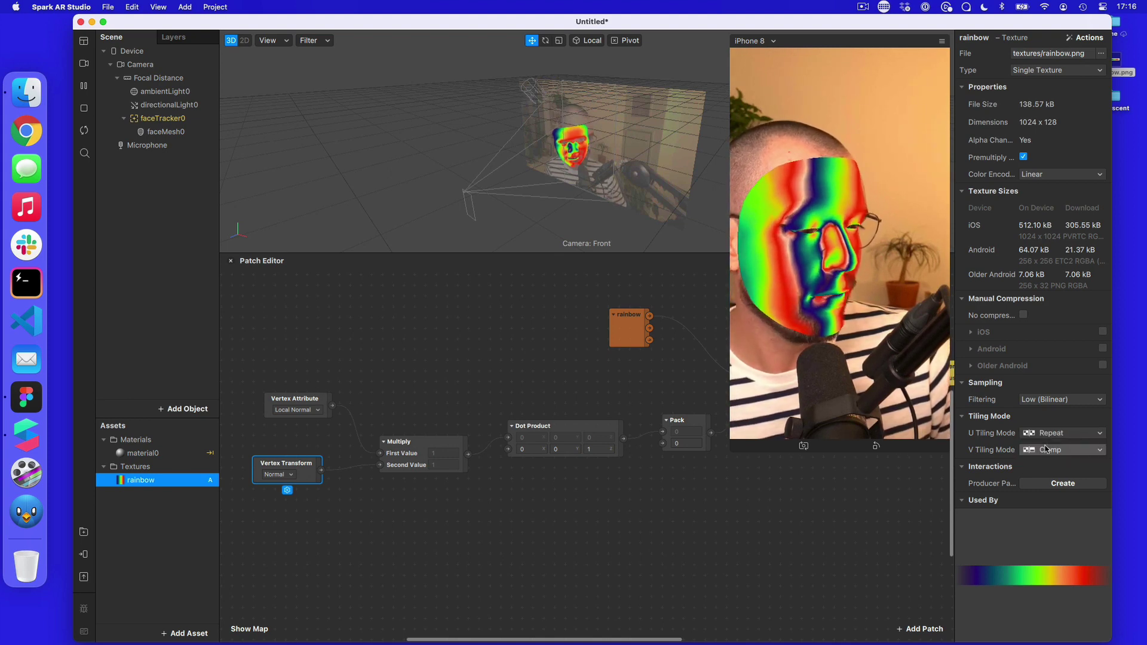
# - Try the Mirror U tiling mode on the rainbow texture and switch it back to Repeat
pyautogui.click(1046, 448)
pyautogui.click(1051, 460)
pyautogui.click(1051, 454)
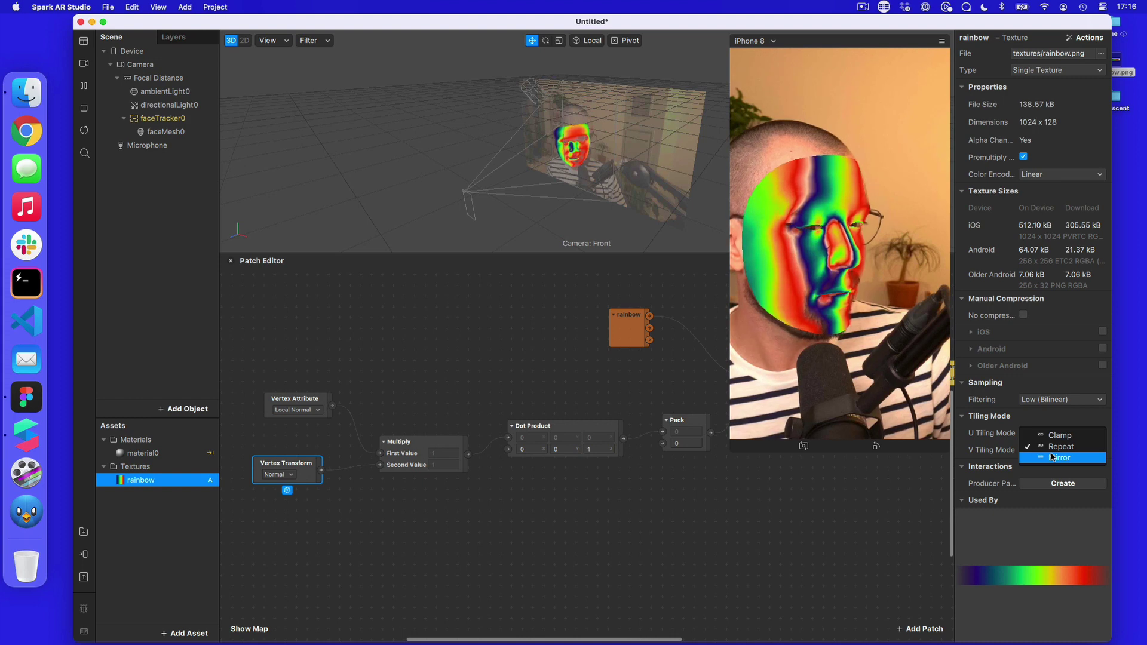
pyautogui.click(1052, 457)
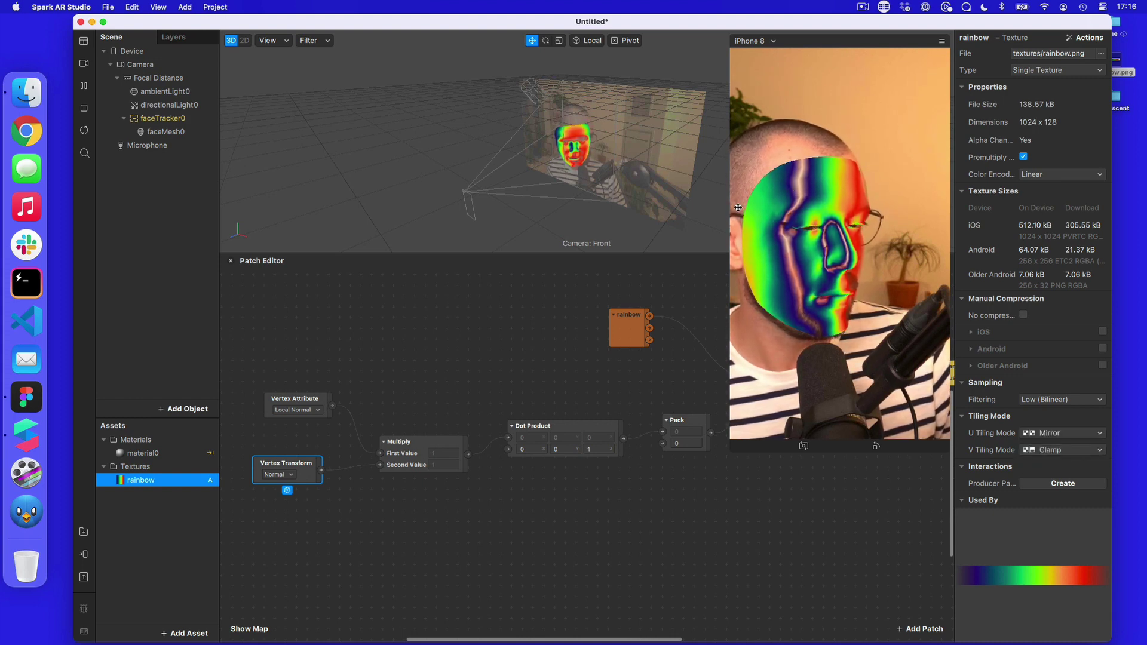
pyautogui.click(1060, 433)
pyautogui.click(1055, 449)
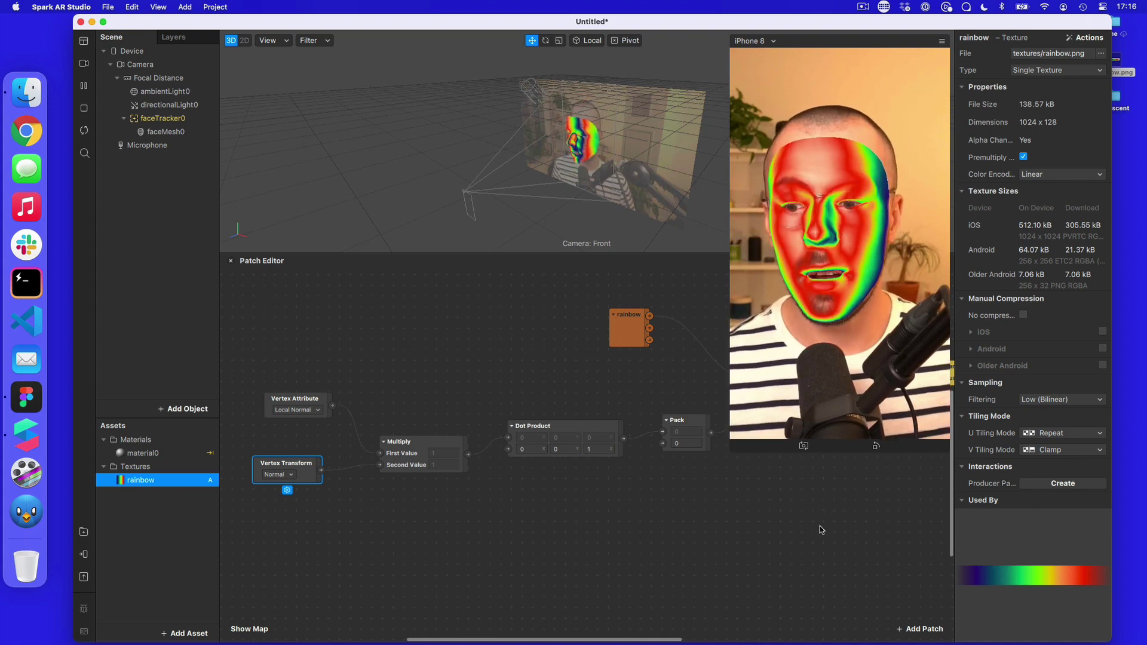
# - Set material0's blend mode to Add and its opacity to 30%
pyautogui.click(800, 522)
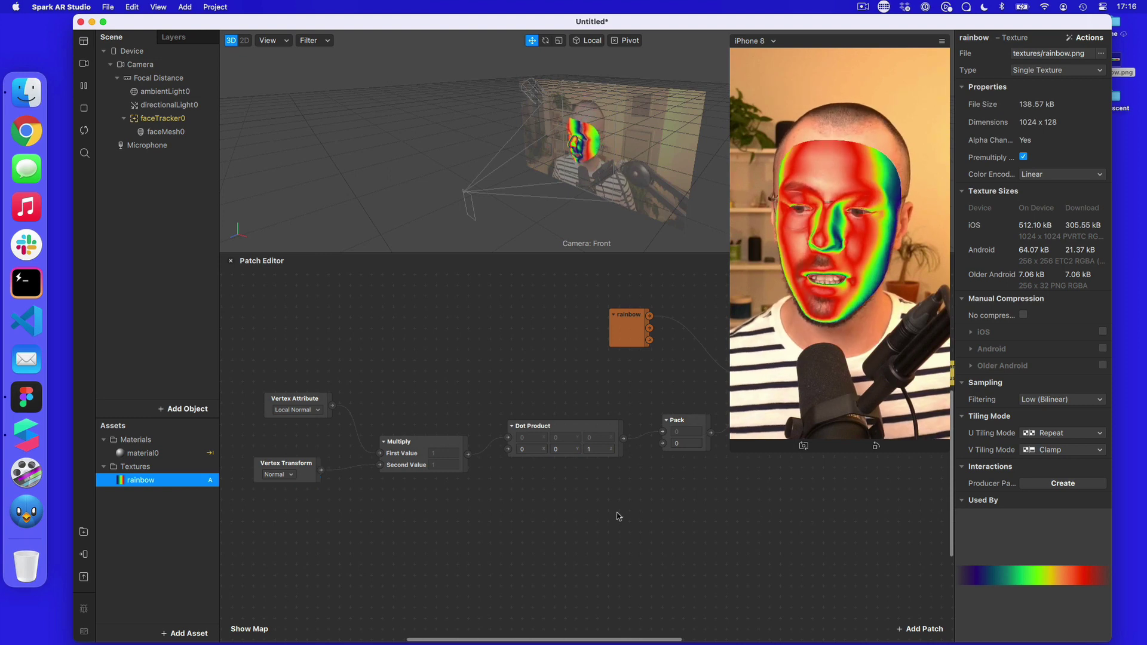
pyautogui.click(153, 452)
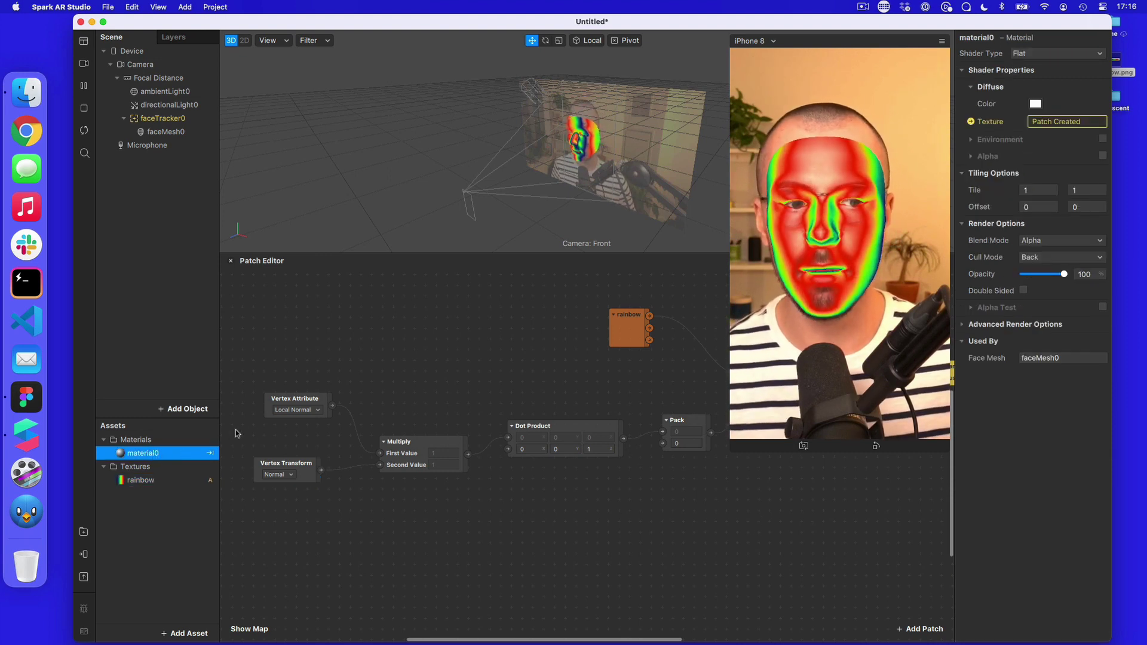
pyautogui.click(1033, 241)
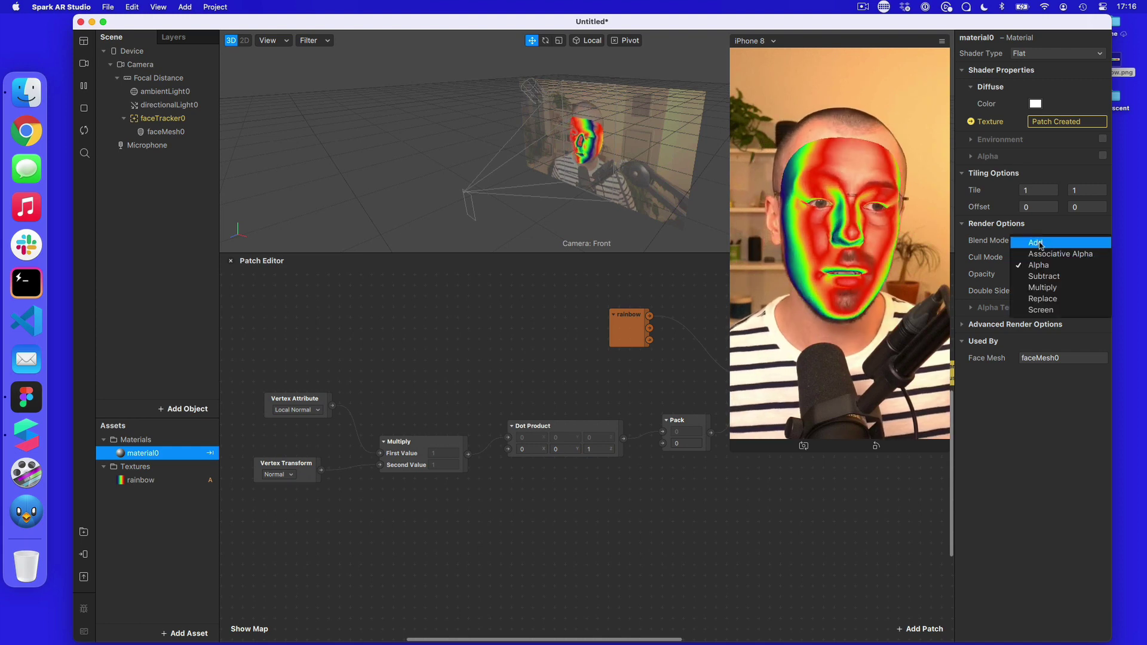
pyautogui.click(1040, 244)
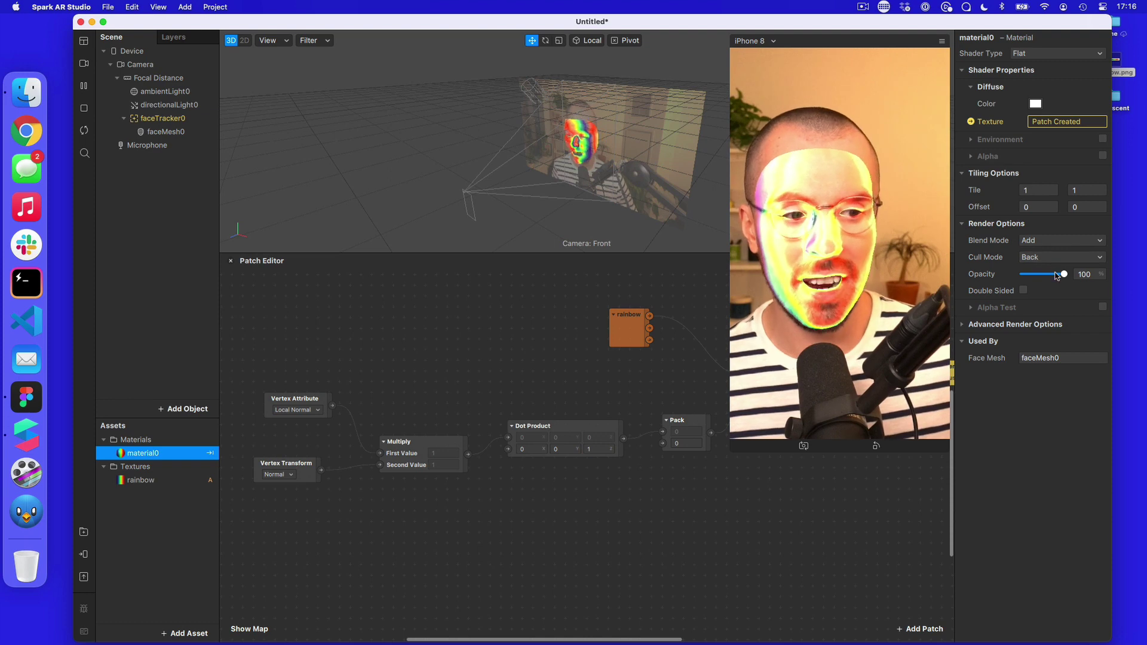
pyautogui.moveTo(1057, 276); pyautogui.dragTo(1036, 276)
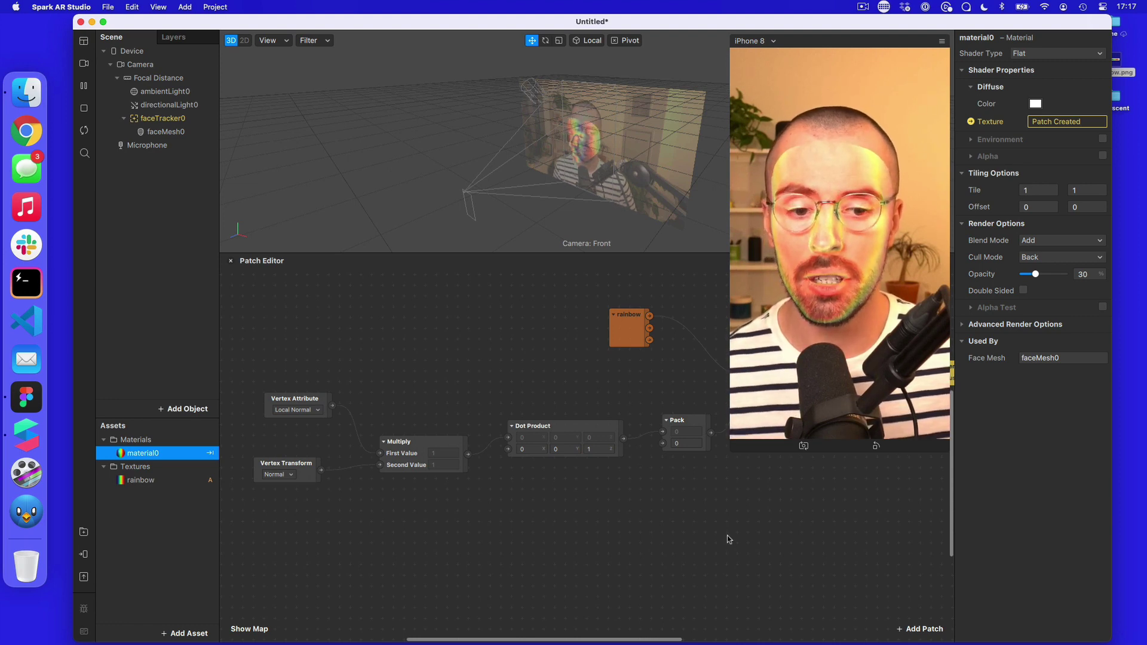
# - Move the material0 patch farther from the Texture Sampler to make room for more patches between them
pyautogui.hscroll(10, 726, 536)
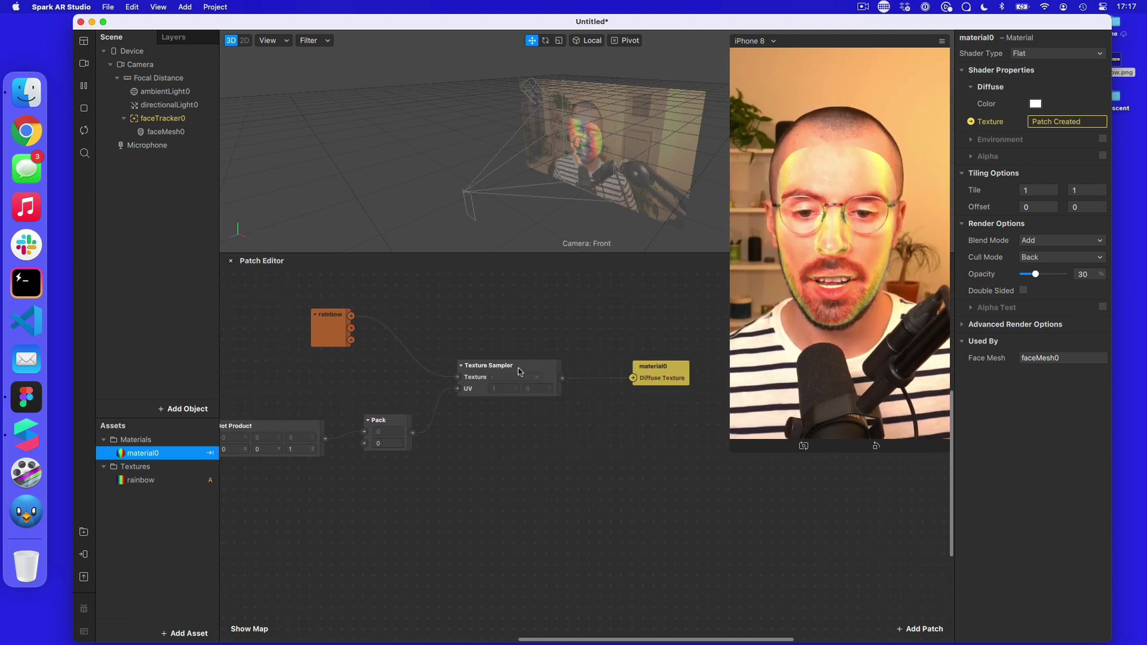
pyautogui.hscroll(-1, 514, 372)
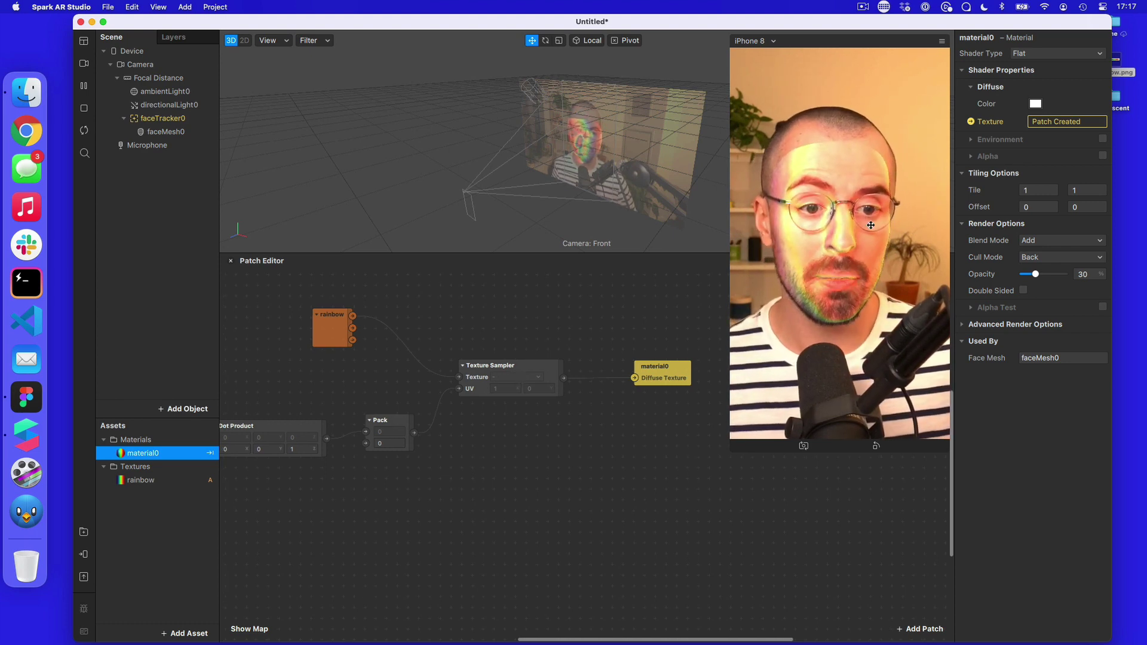
pyautogui.hscroll(5, 642, 429)
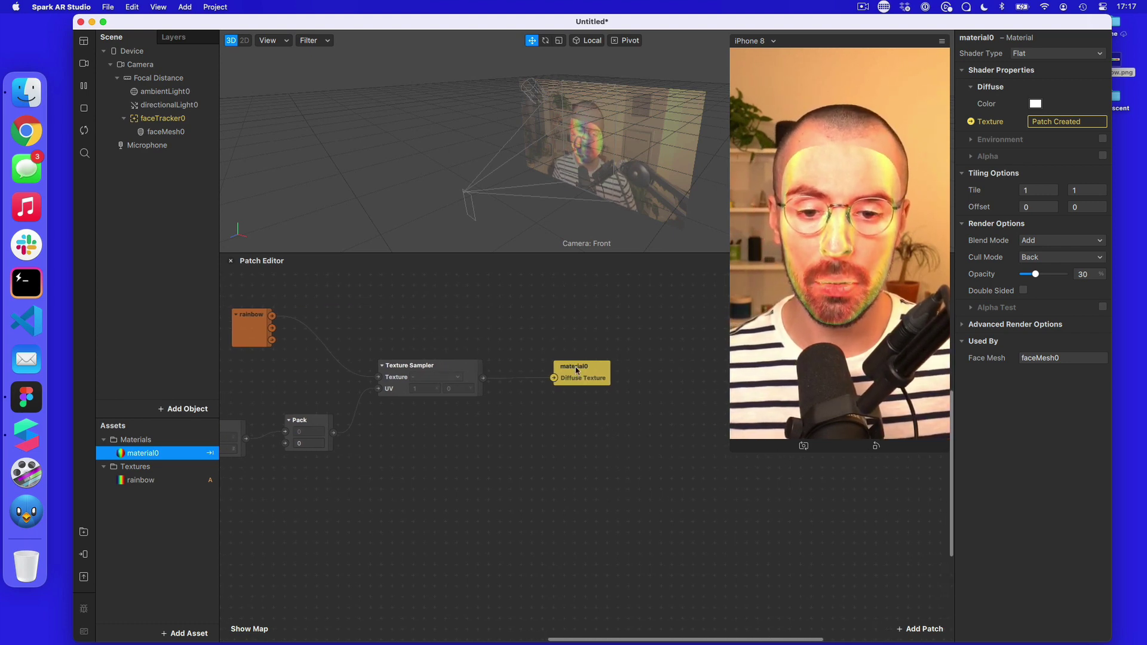
pyautogui.moveTo(585, 369); pyautogui.dragTo(734, 369)
pyautogui.hscroll(3, 467, 456)
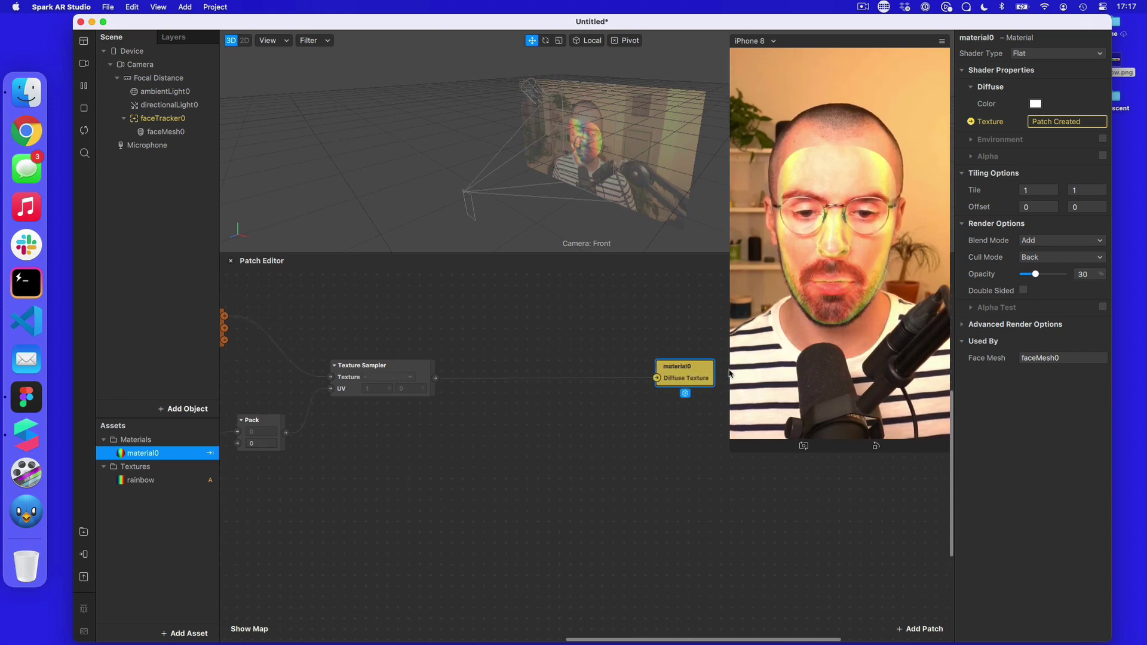
# - Add an SDF Circle patch below the Texture Sampler patch
pyautogui.rightClick(399, 448)
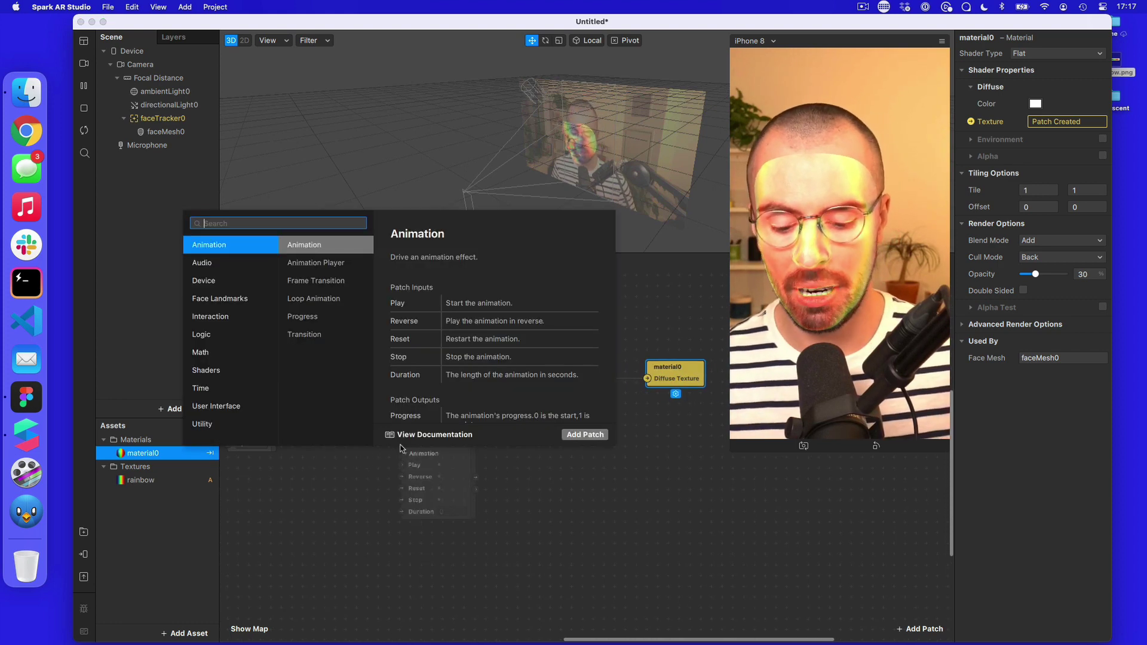
pyautogui.write('f')
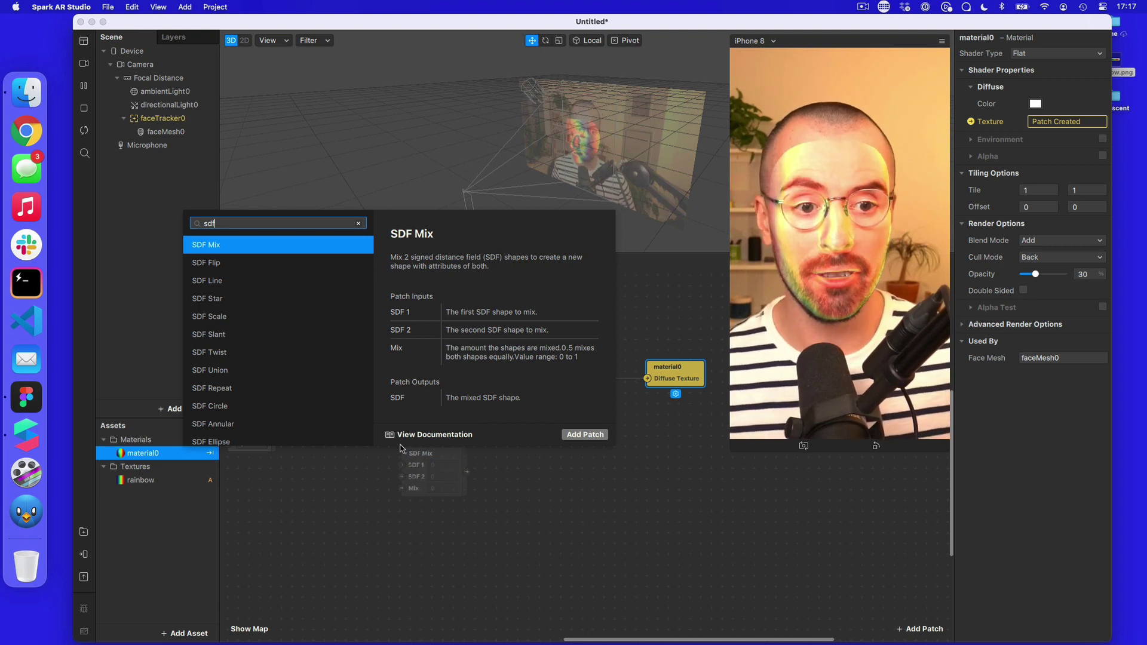
pyautogui.click(281, 407)
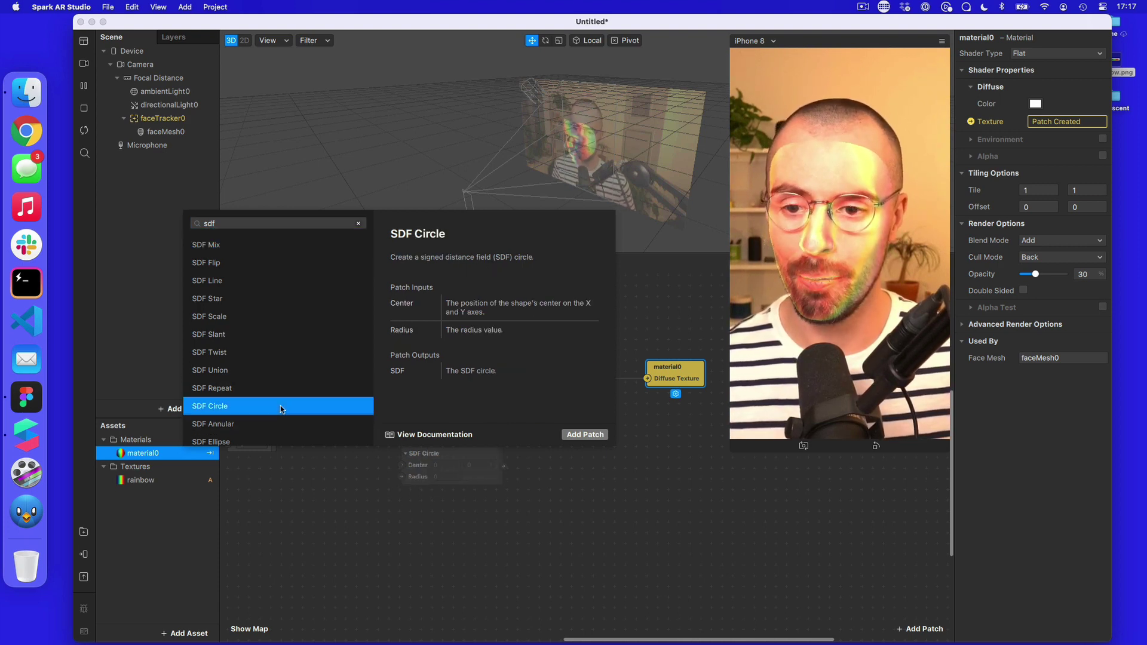
pyautogui.click(586, 435)
pyautogui.moveTo(467, 454); pyautogui.dragTo(454, 453)
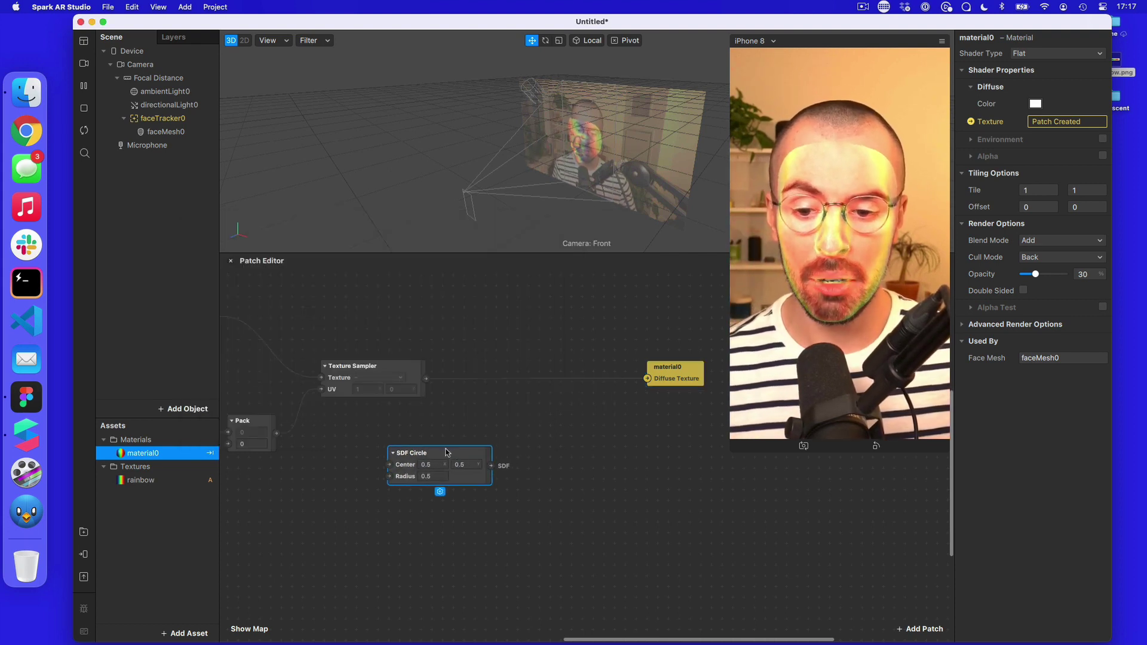
# - Set the SDF Circle's radius to 0.2 and shift the patch slightly closer to the Pack patch
pyautogui.click(440, 476)
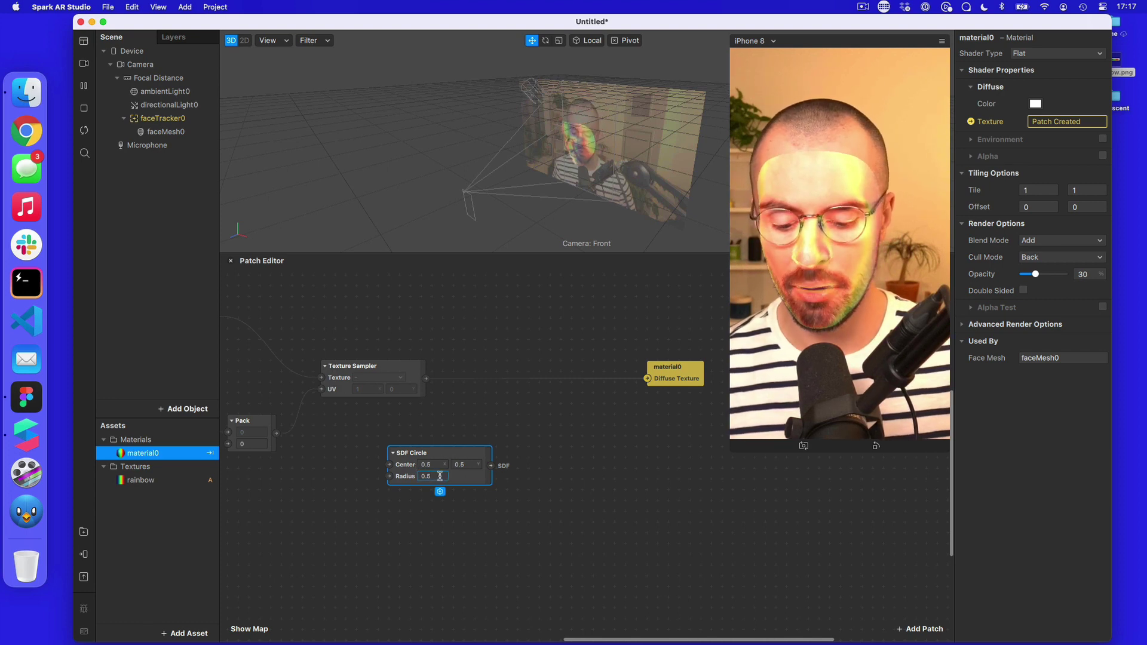
pyautogui.press('BackSpace')
pyautogui.write('2')
pyautogui.press('Return')
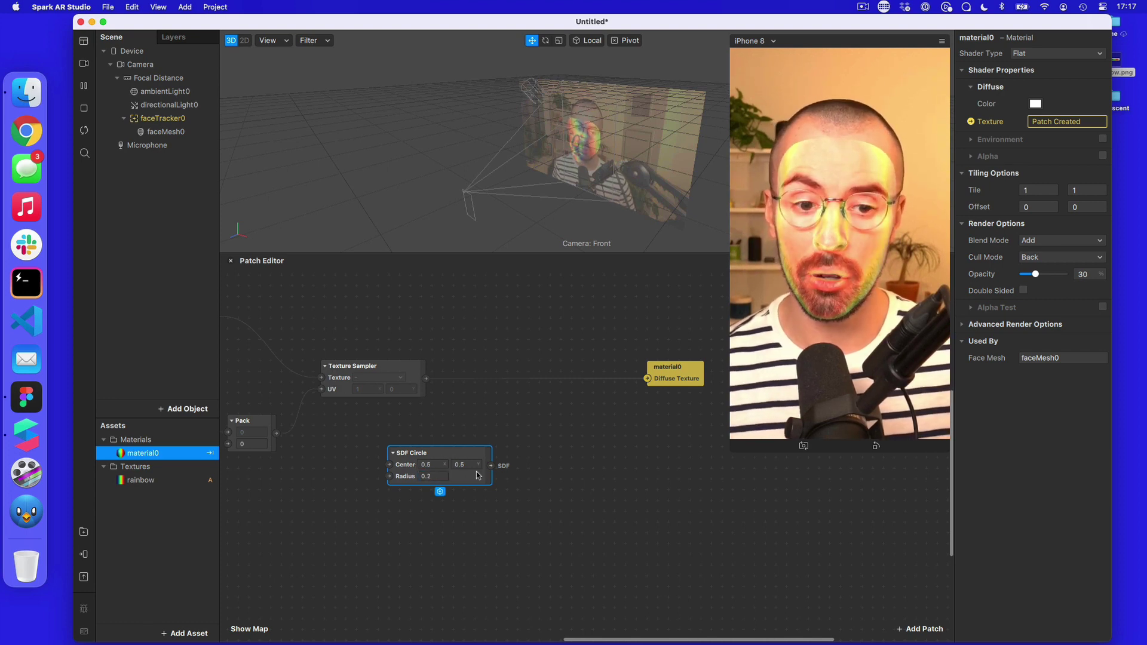
pyautogui.moveTo(472, 452); pyautogui.dragTo(450, 453)
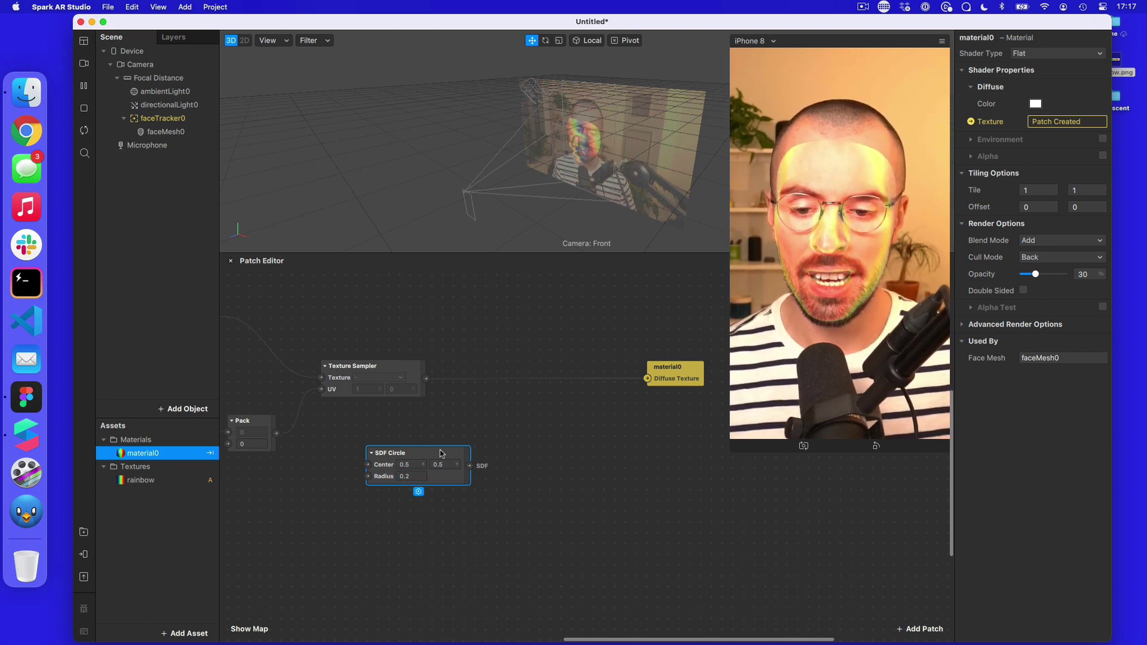
# - Add a Smooth Step patch beside the SDF Circle patch
pyautogui.rightClick(511, 452)
pyautogui.write('smooth')
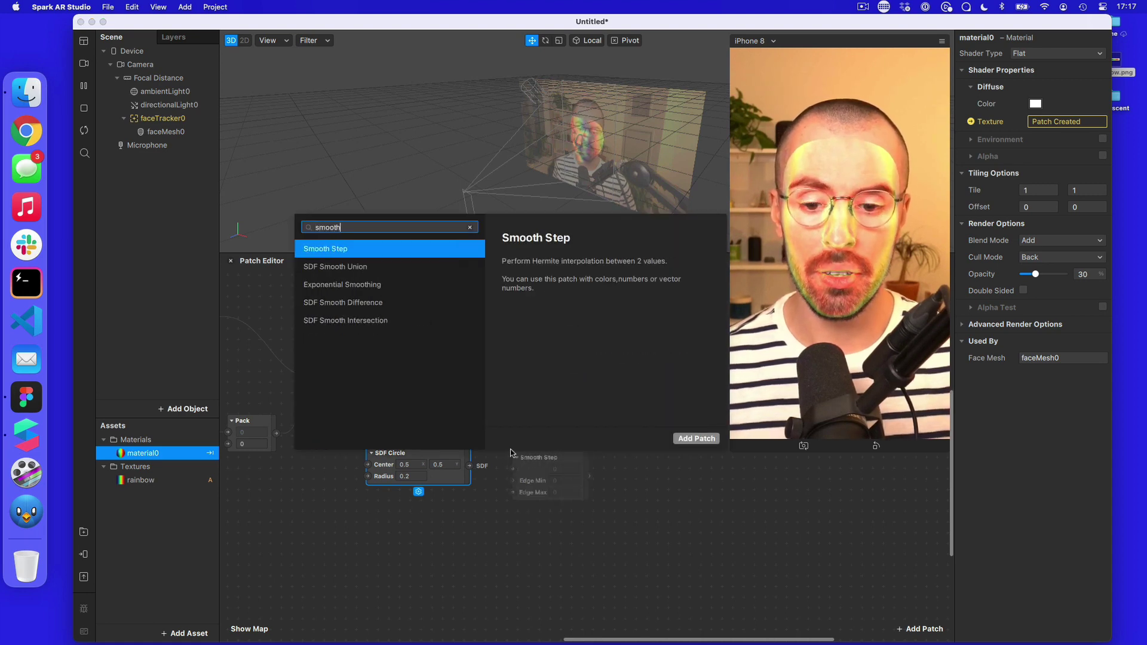
pyautogui.press('Return')
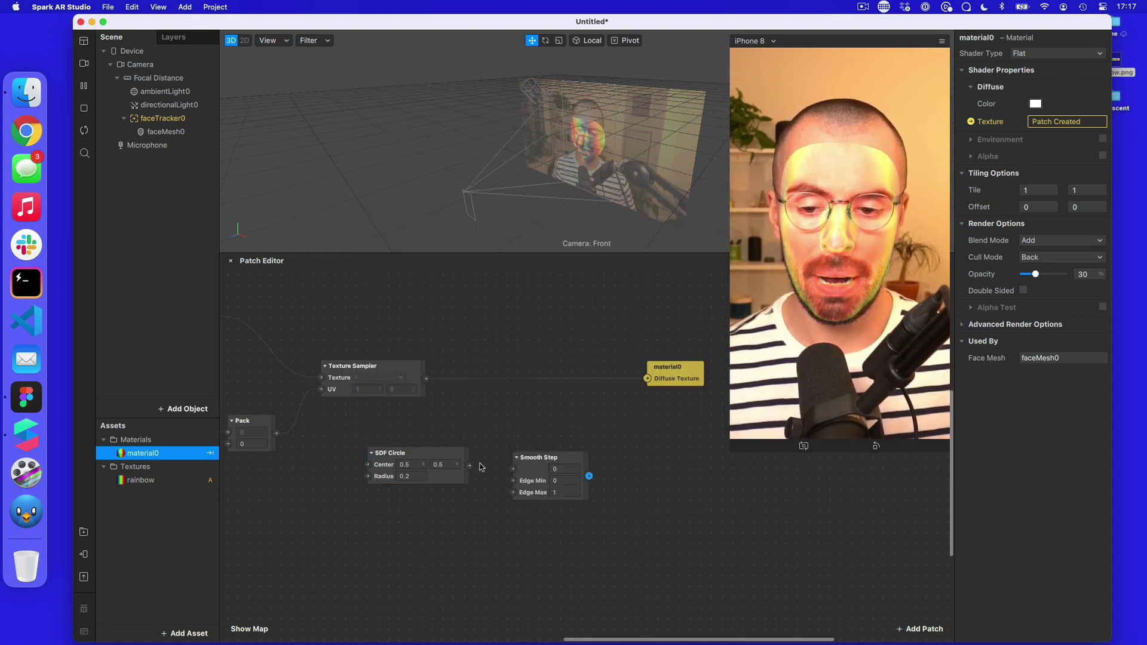
# - Connect the SDF Circle output to the Smooth Step's first input and set the Smooth Step's Edge Max to 0.2
pyautogui.moveTo(470, 465); pyautogui.dragTo(512, 469)
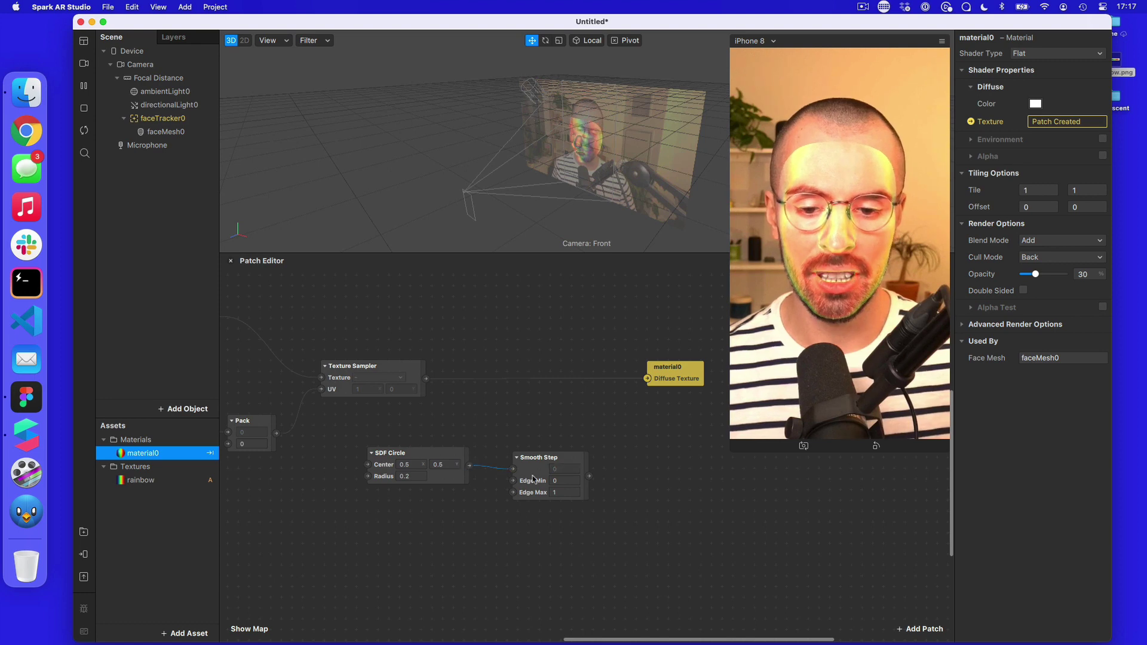
pyautogui.click(564, 493)
pyautogui.click(564, 493)
pyautogui.write('0')
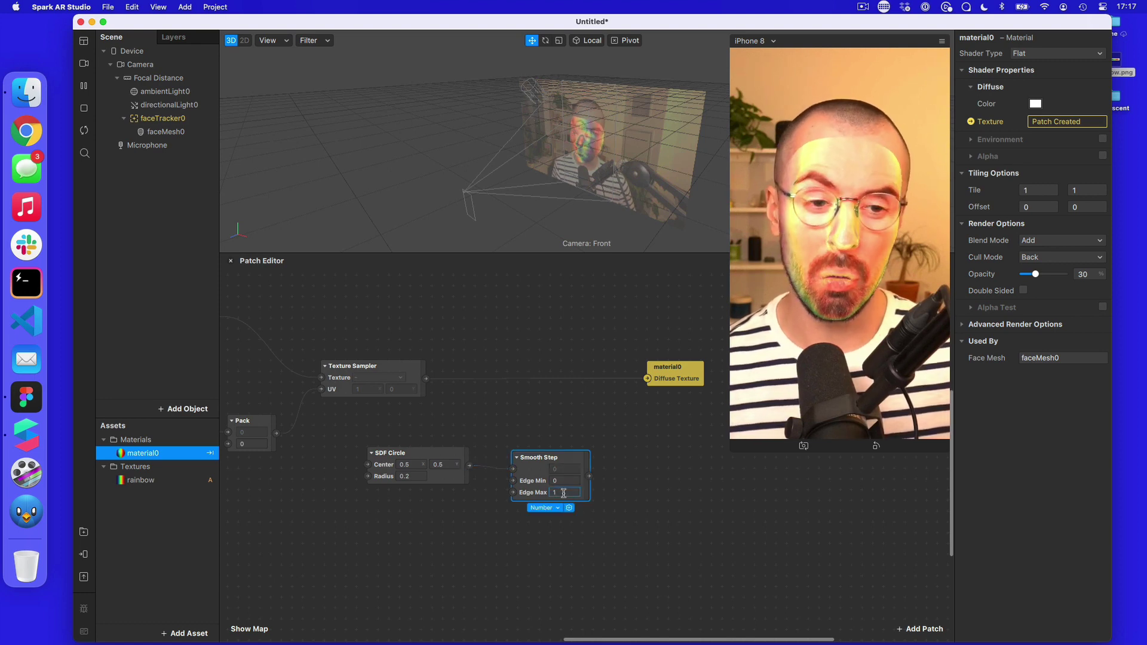
pyautogui.write('.2')
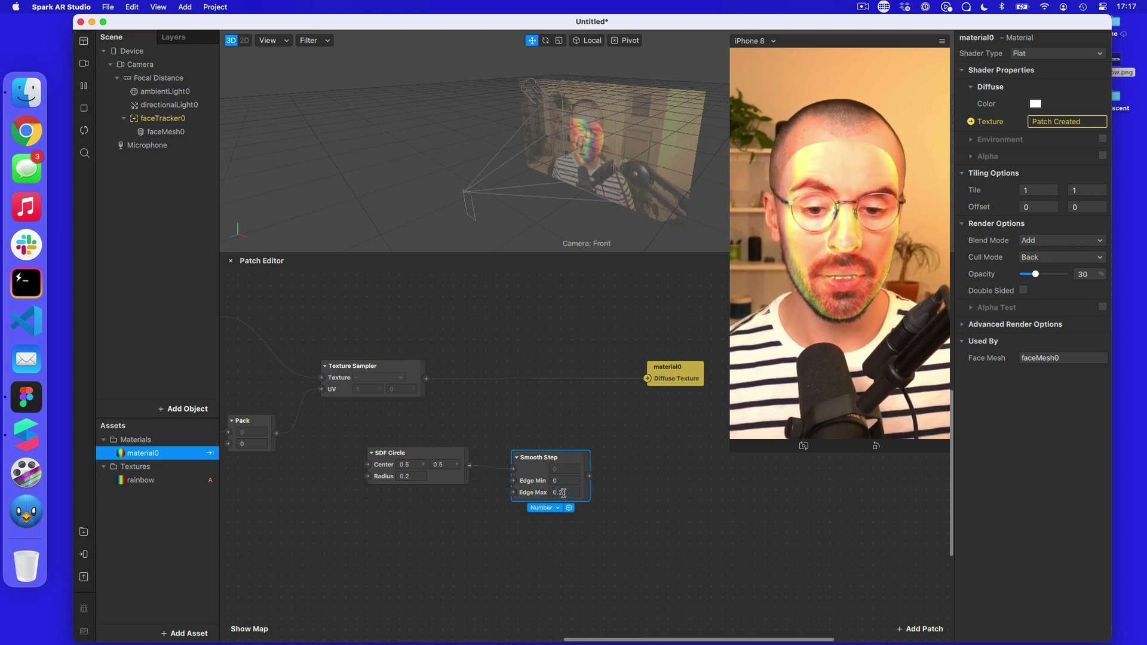
pyautogui.press('Return')
# - Move the material0 patch farther from the Texture Sampler and add a Mix patch between the Smooth Step and material0 patches
pyautogui.hscroll(3, 665, 398)
pyautogui.moveTo(592, 367); pyautogui.dragTo(657, 367)
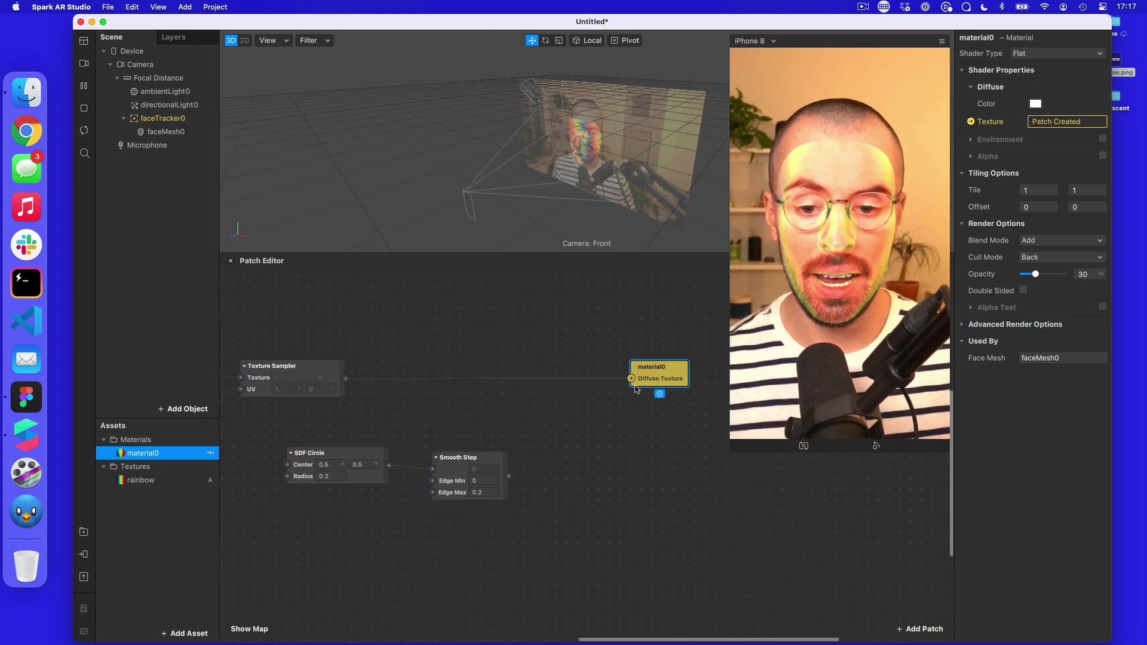
pyautogui.doubleClick(528, 404)
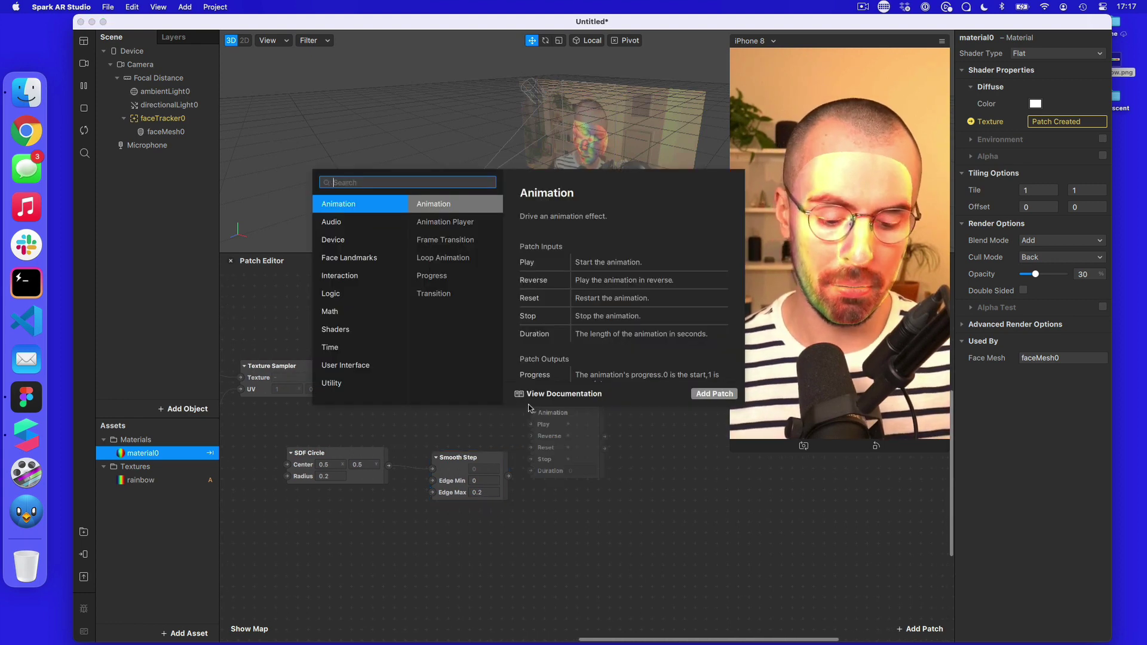
pyautogui.write('mix')
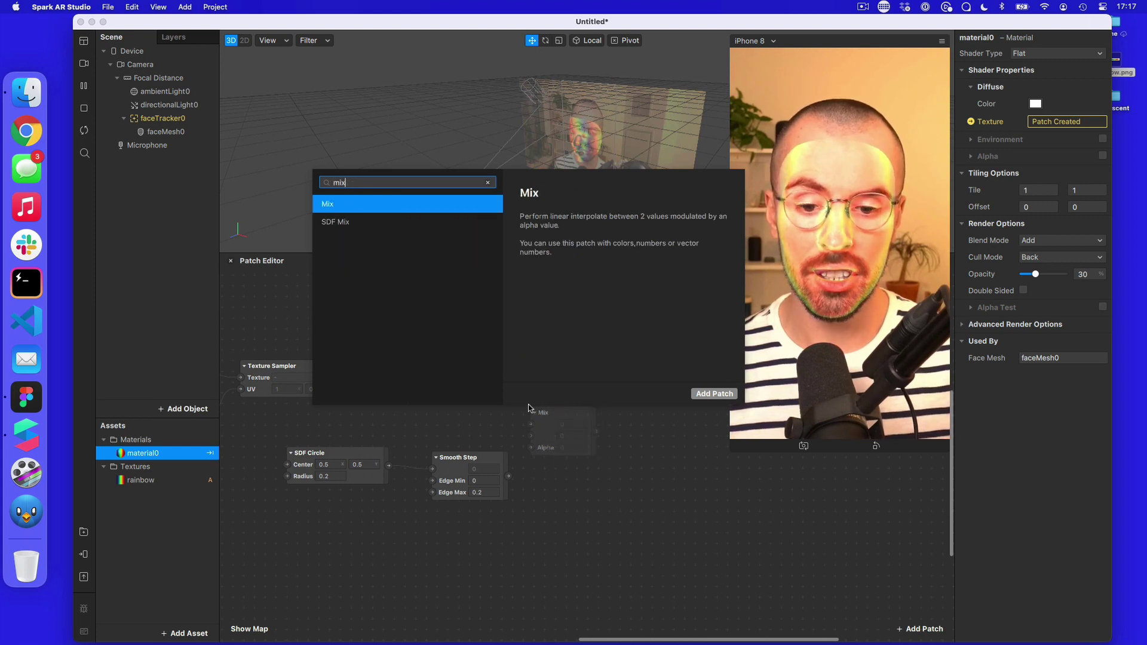
pyautogui.press('Return')
# - Wire Smooth Step into the Mix patch's Alpha, Texture Sampler Color into its first input, and its output into material0's Diffuse Texture
pyautogui.scroll(2, 529, 408)
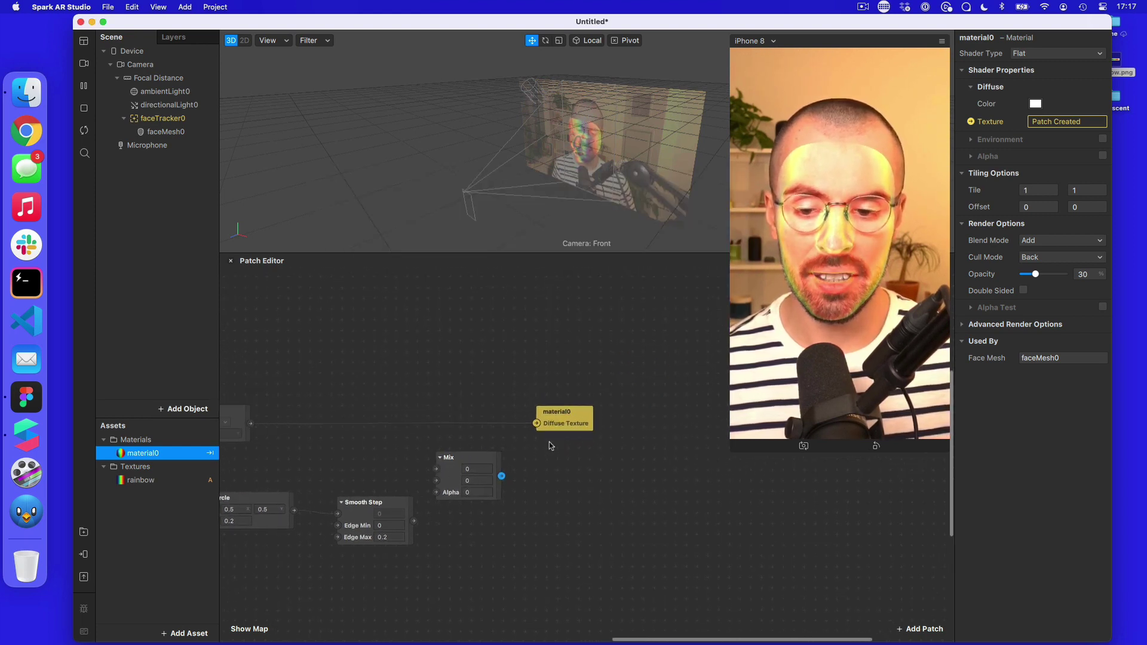
pyautogui.moveTo(532, 486); pyautogui.dragTo(554, 458)
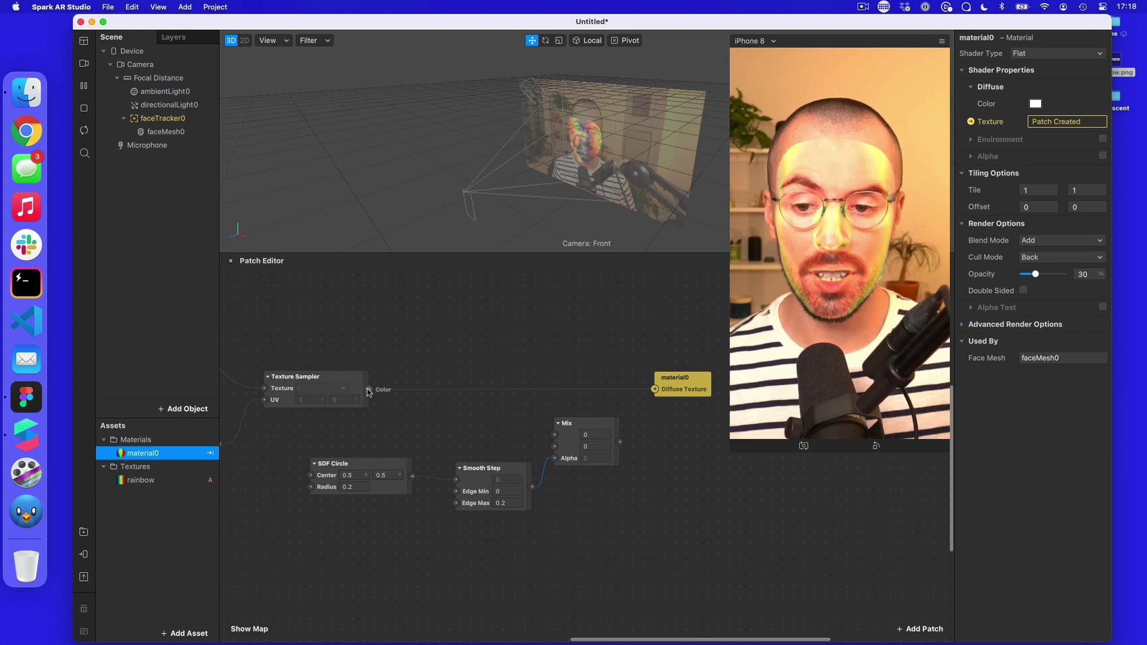
pyautogui.moveTo(368, 390); pyautogui.dragTo(555, 436)
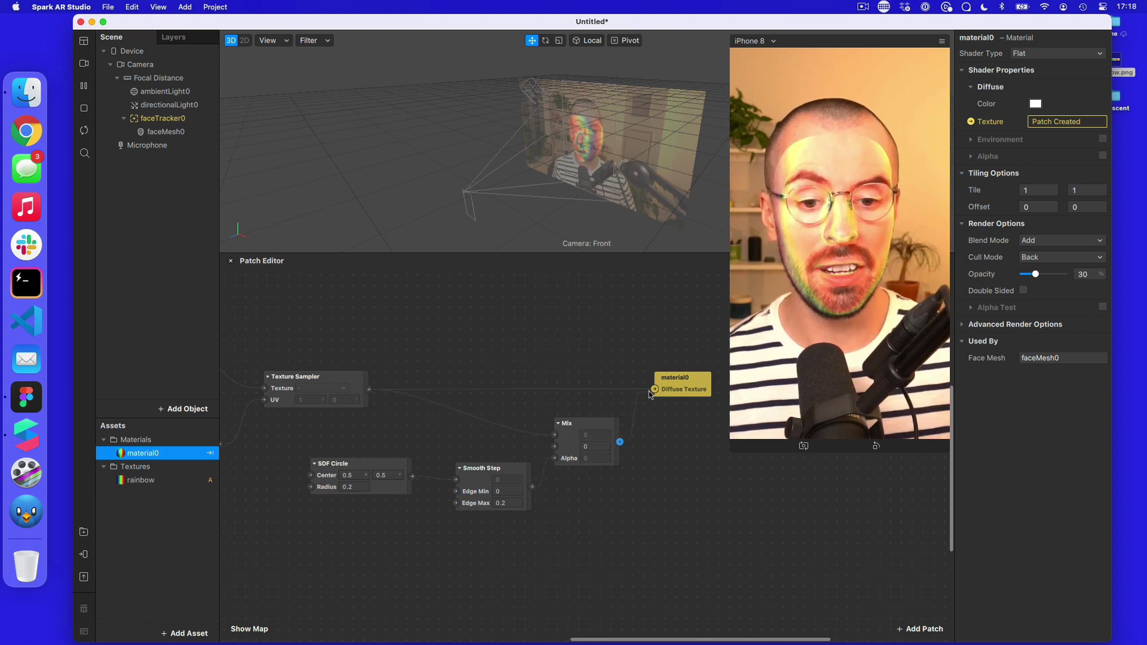
pyautogui.moveTo(649, 391); pyautogui.dragTo(655, 390)
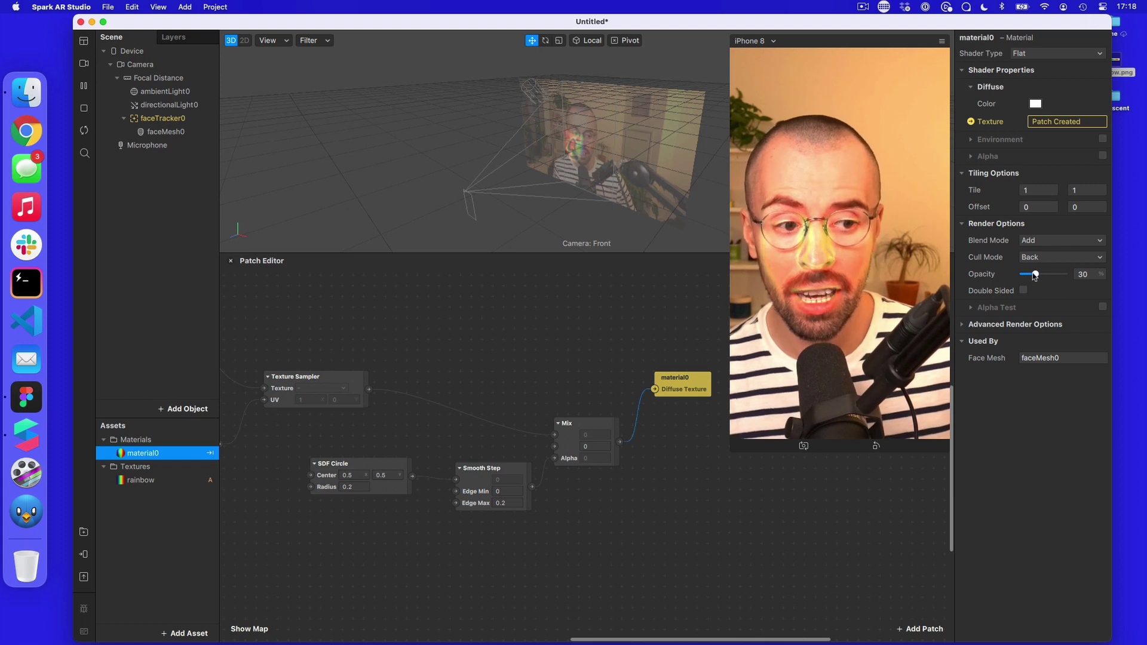
# - Raise material0's opacity to 100% and test Smooth Step Edge Max values of 0.3 and 0.5 before restoring 0.2
pyautogui.moveTo(1035, 274); pyautogui.dragTo(1074, 276)
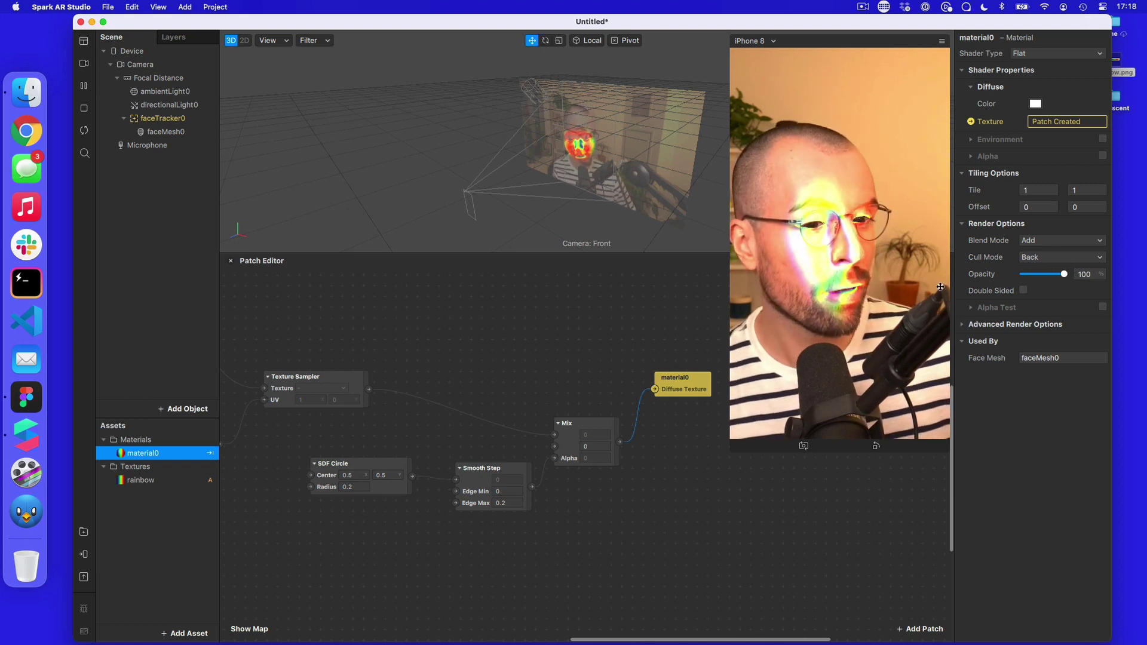
pyautogui.click(510, 505)
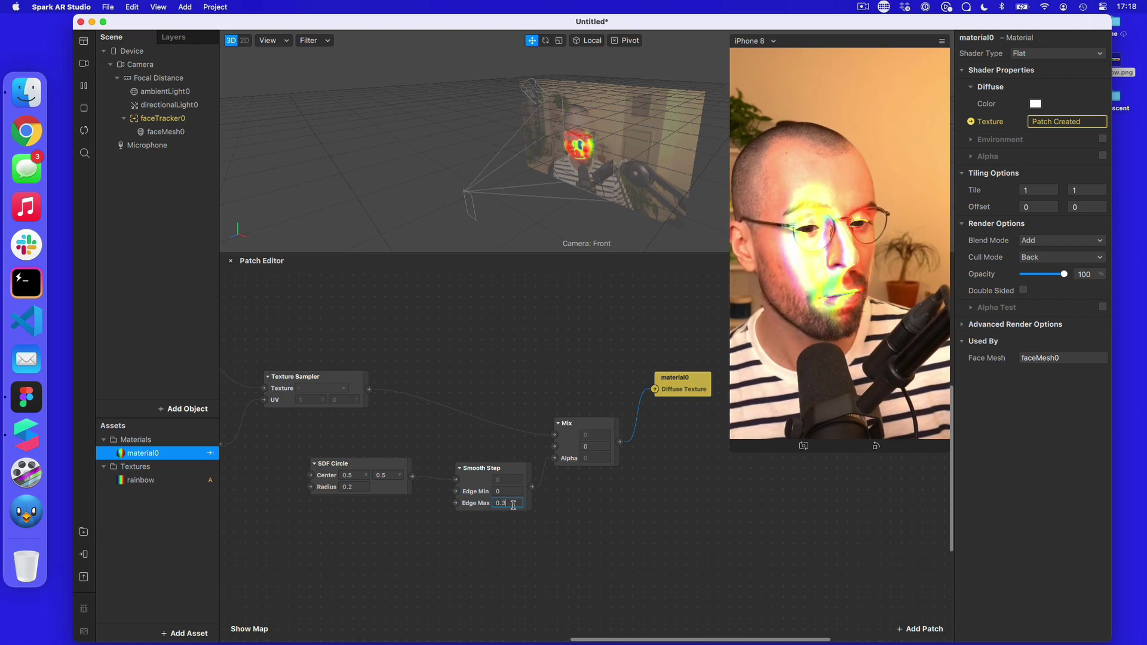
pyautogui.write('0.3')
pyautogui.press('Return')
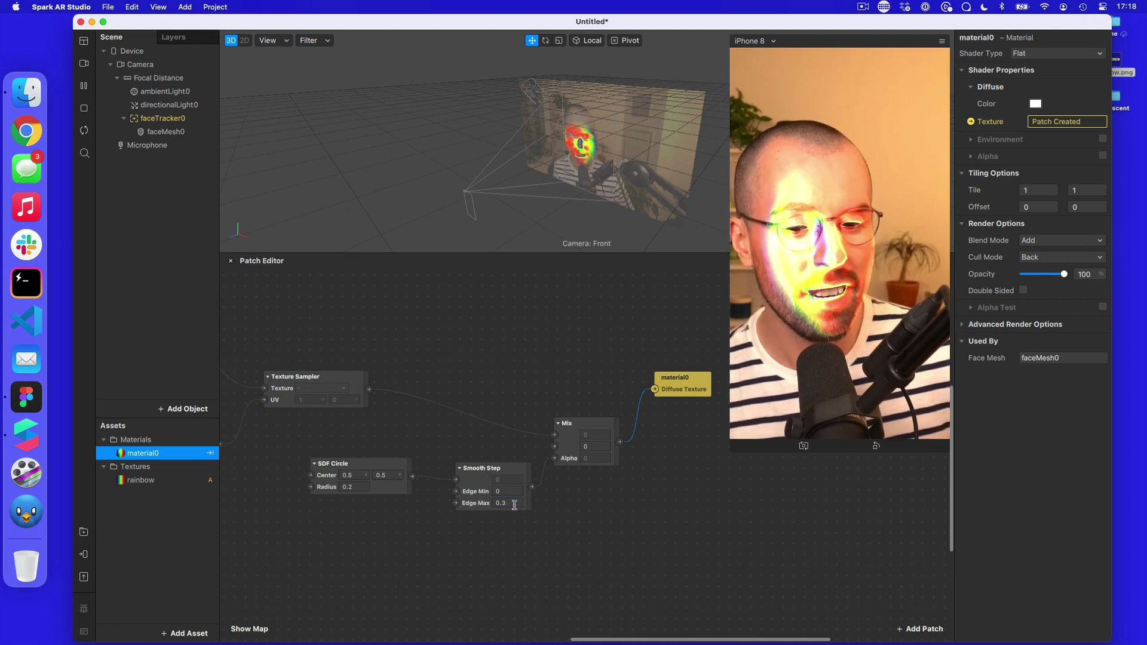
pyautogui.click(511, 503)
pyautogui.write('0.5')
pyautogui.press('Return')
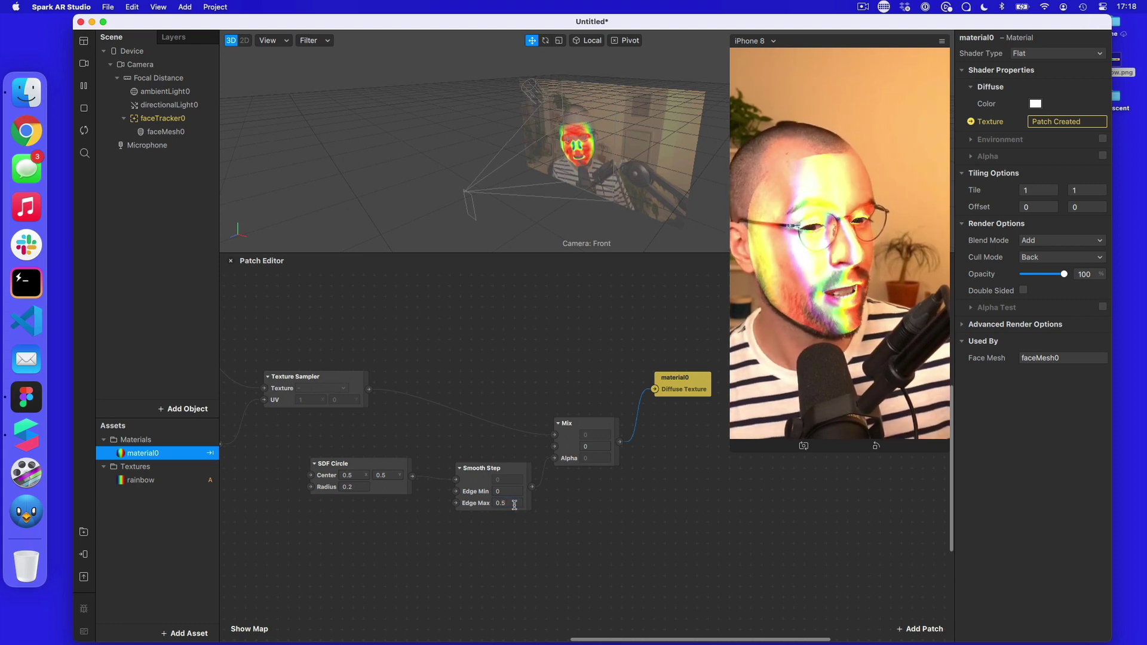
pyautogui.click(508, 504)
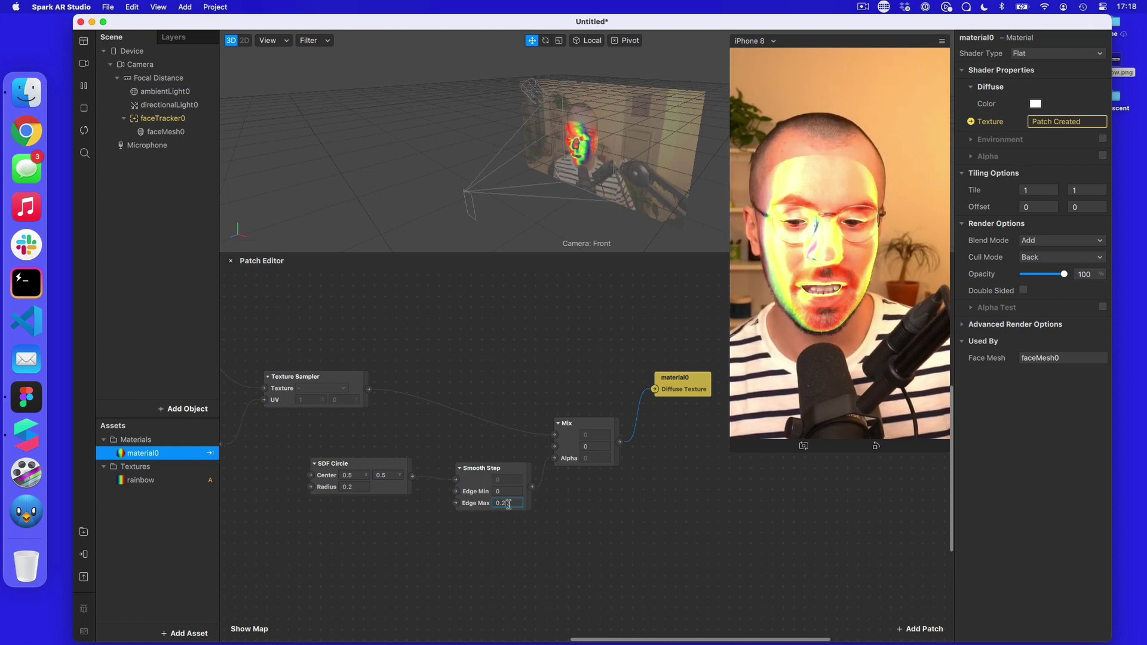
pyautogui.press('Return')
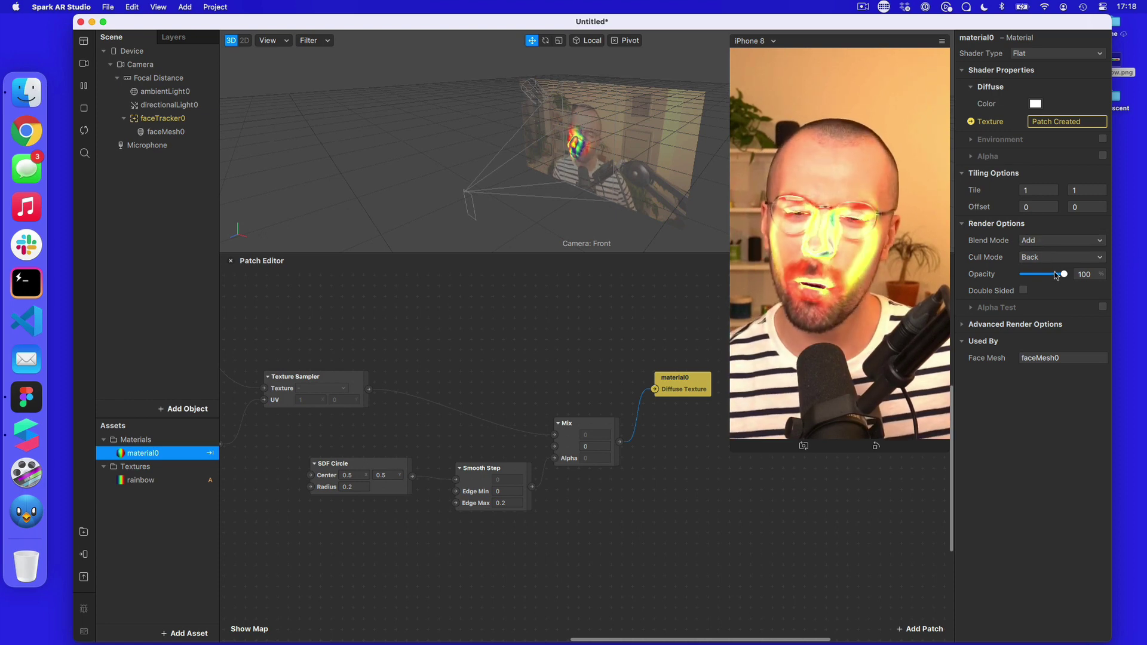
# - Change material0's blend mode to Screen and adjust its opacity to 86%
pyautogui.moveTo(1056, 275); pyautogui.dragTo(1040, 276)
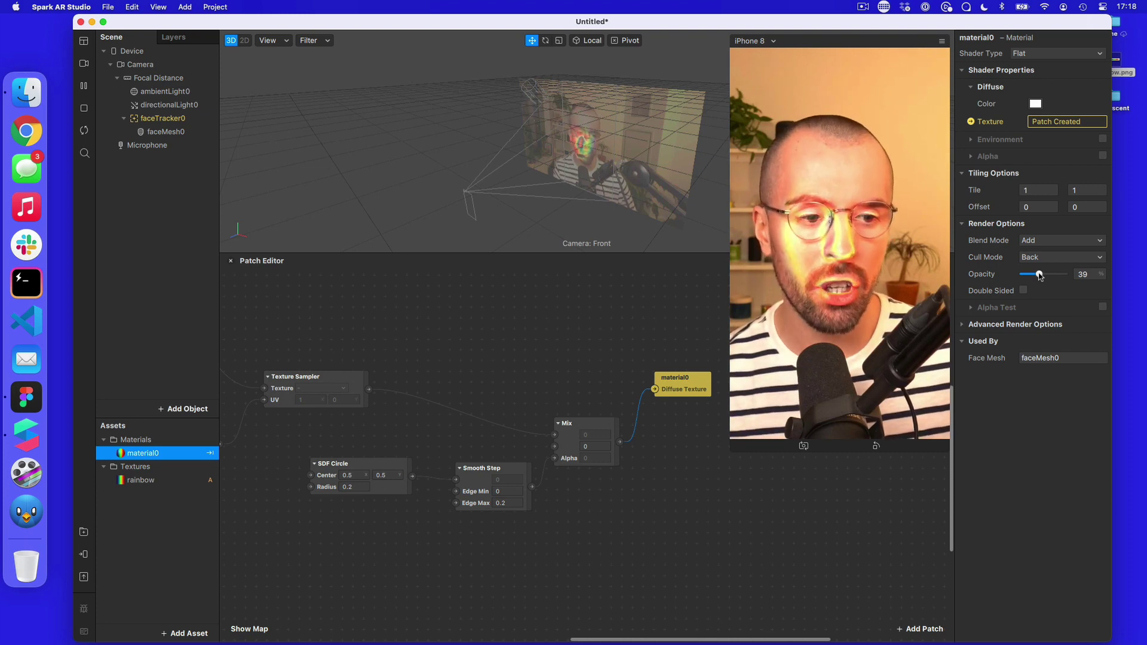
pyautogui.click(1044, 241)
pyautogui.click(1044, 309)
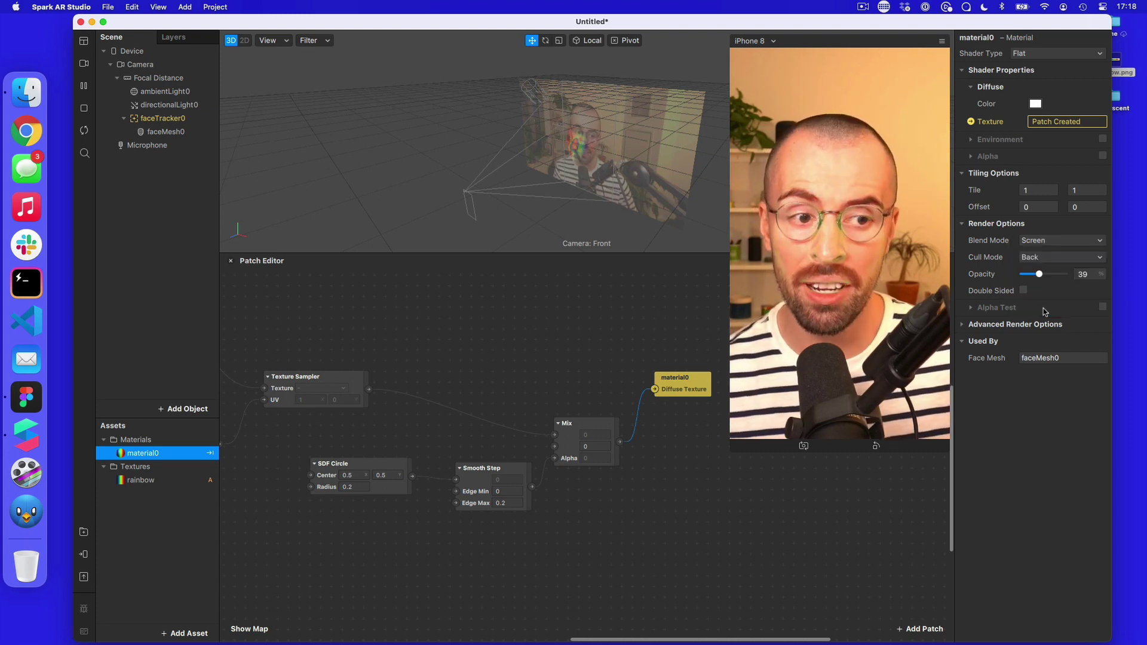
pyautogui.moveTo(1040, 275); pyautogui.dragTo(1059, 276)
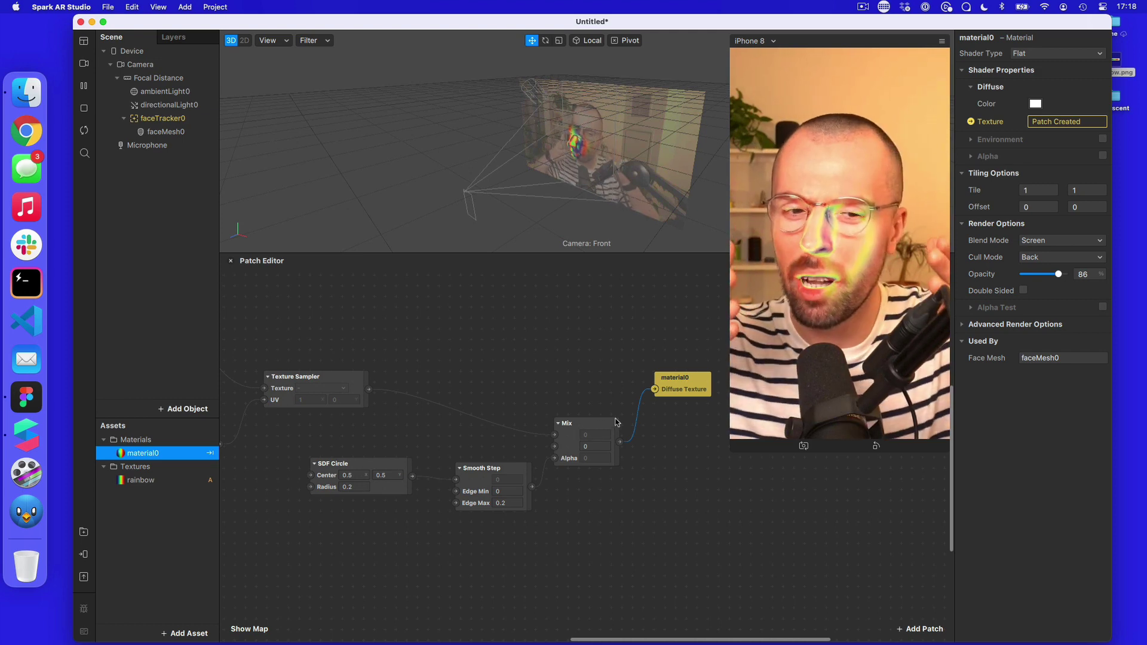
# - Set the X component of the Dot Product's second vector to -0.2 and open its Y component for editing
pyautogui.hscroll(-10, 568, 404)
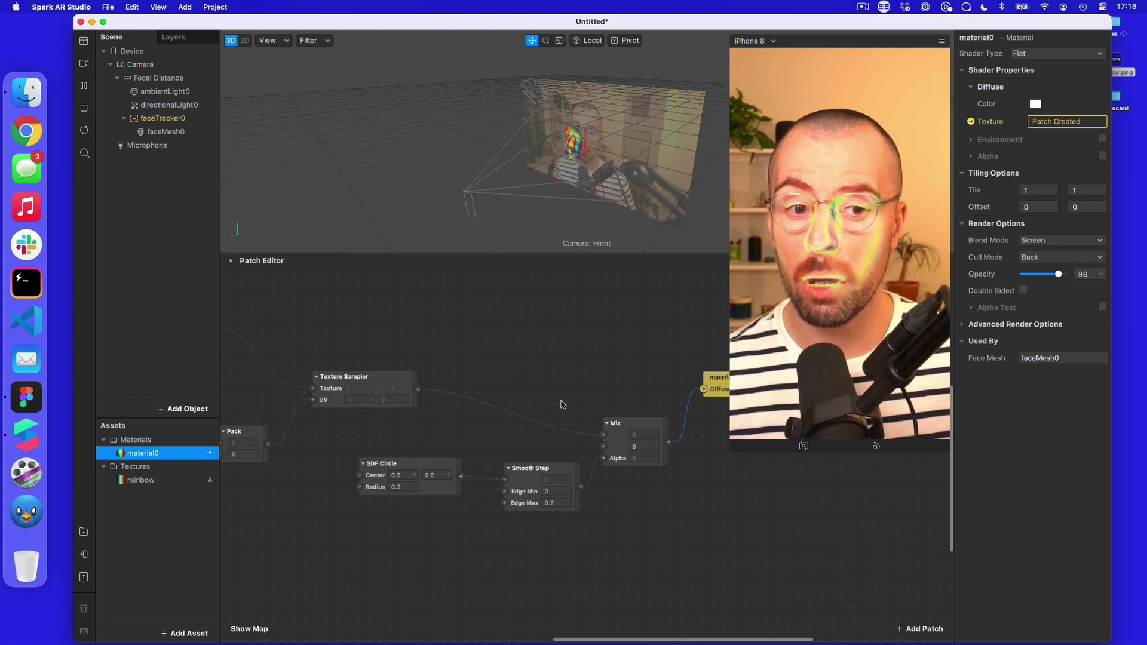
pyautogui.hscroll(-4, 562, 403)
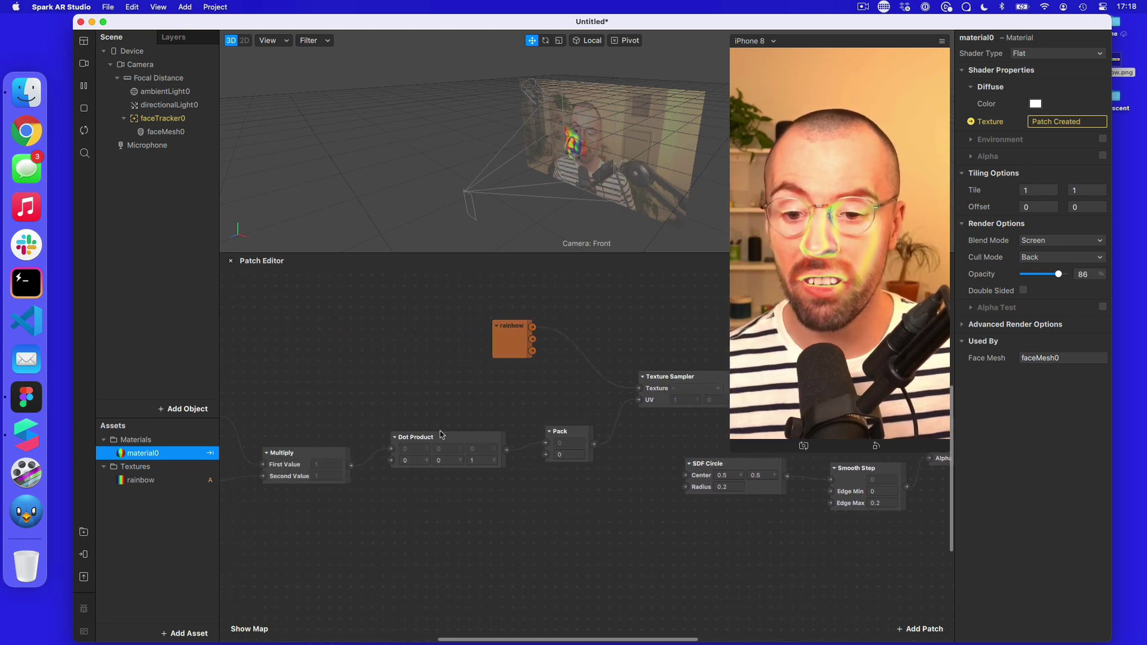
pyautogui.click(421, 461)
pyautogui.write('2')
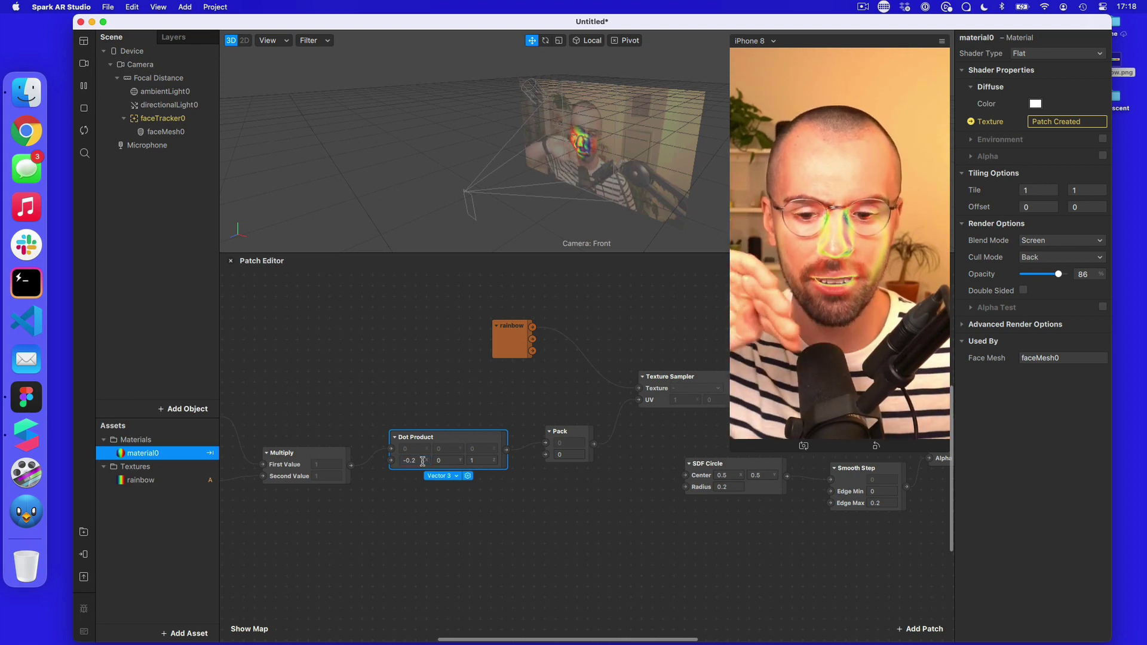
pyautogui.click(447, 461)
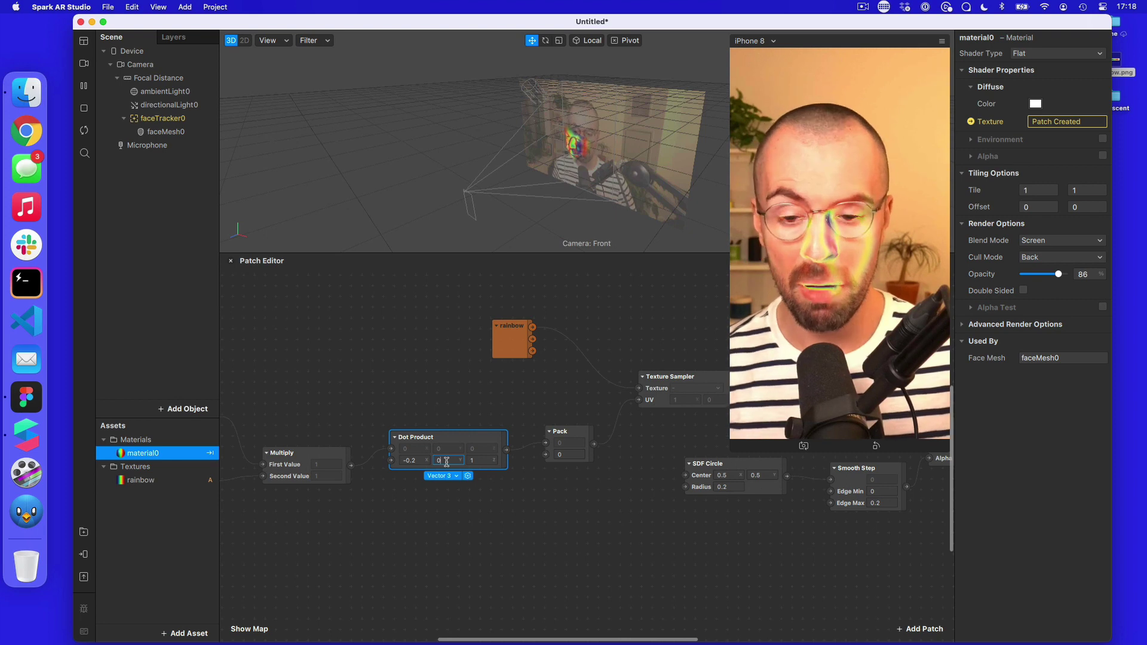